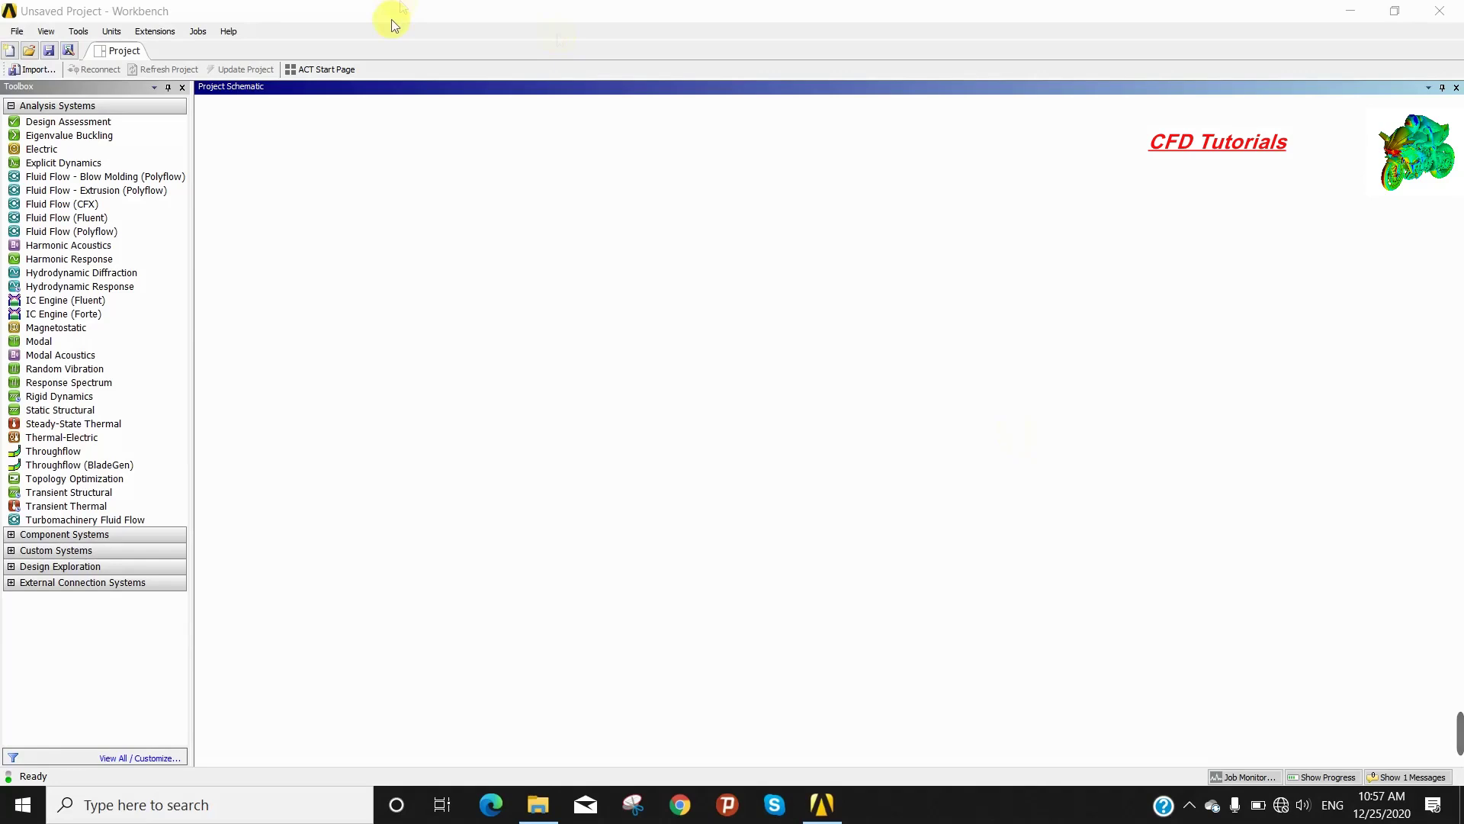
Add a Fluid Flow (Fluent) system and import cylinder.msh as its mesh.
click(88, 220)
double_click(88, 220)
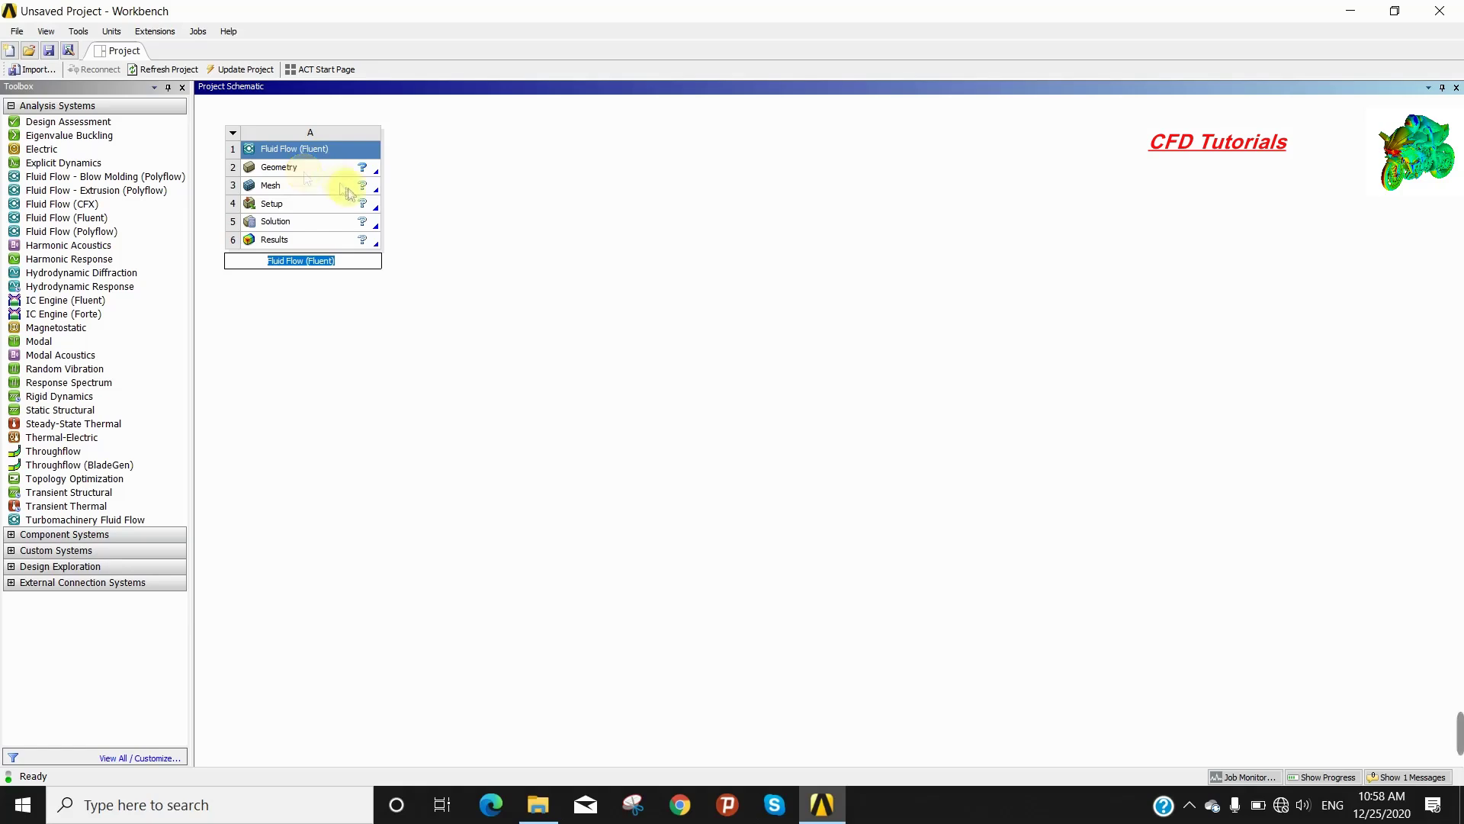
right_click(367, 193)
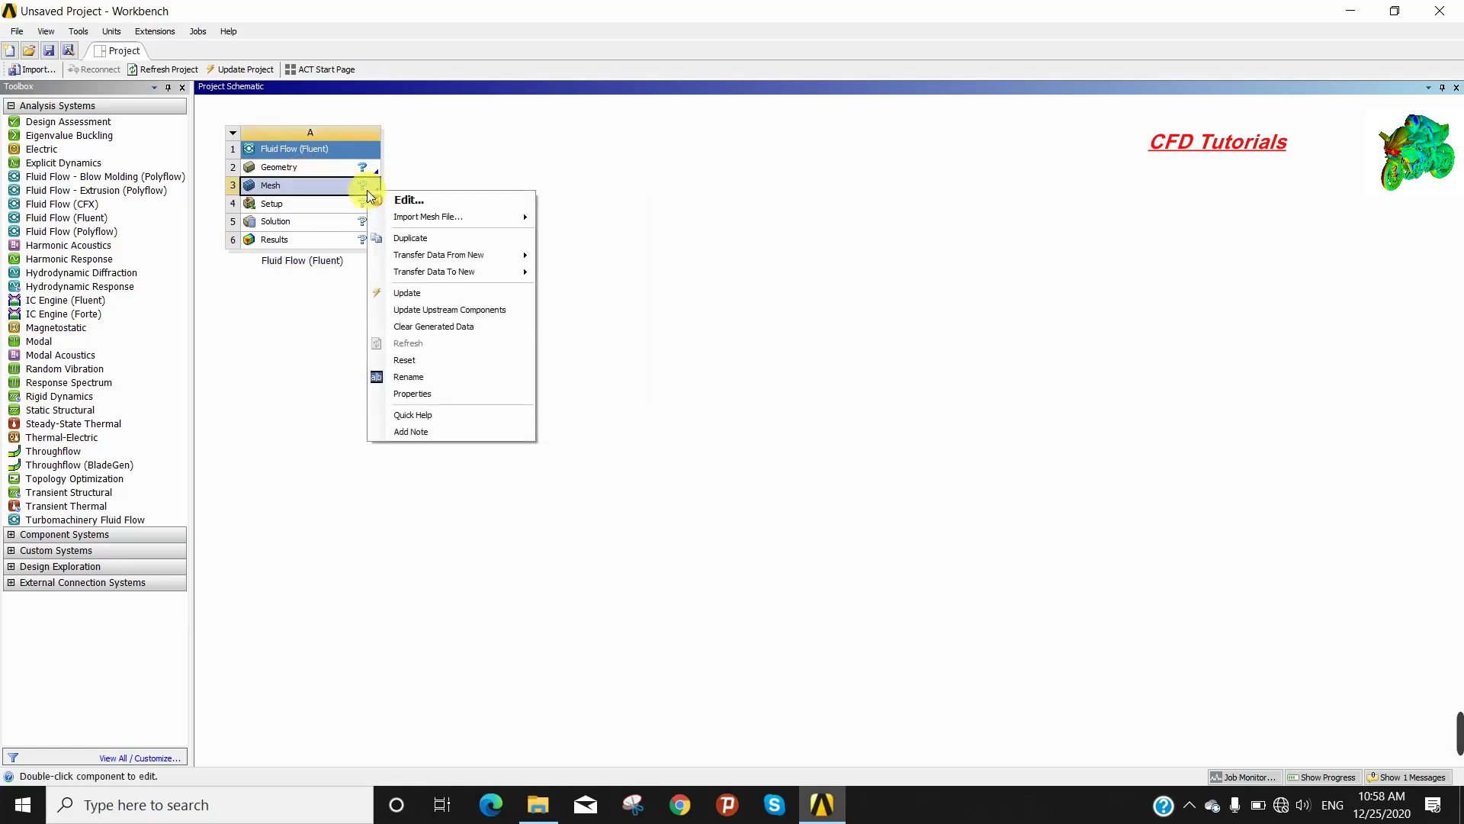
mouse_move(442, 217)
click(570, 219)
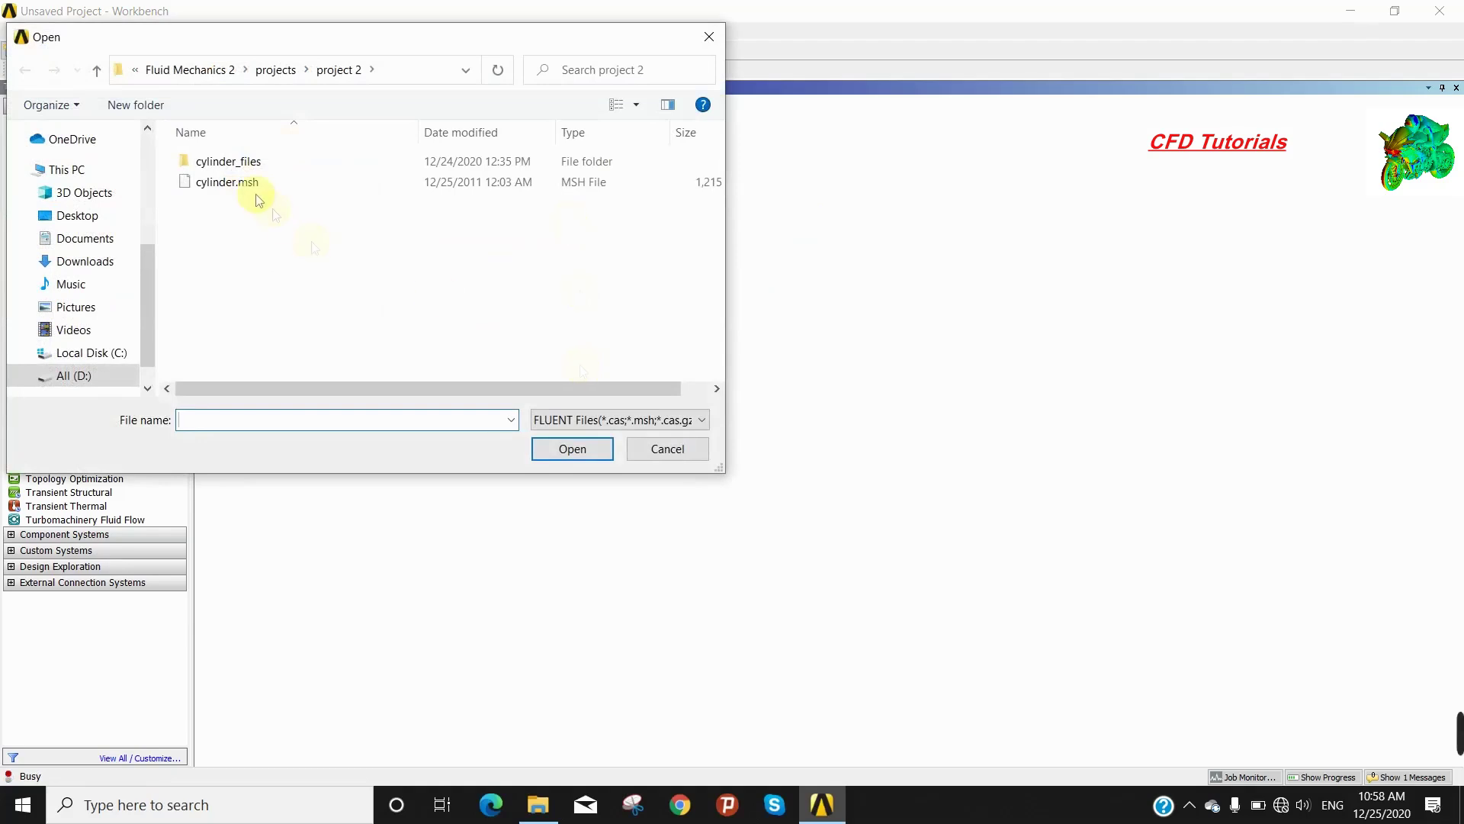
click(229, 181)
click(562, 449)
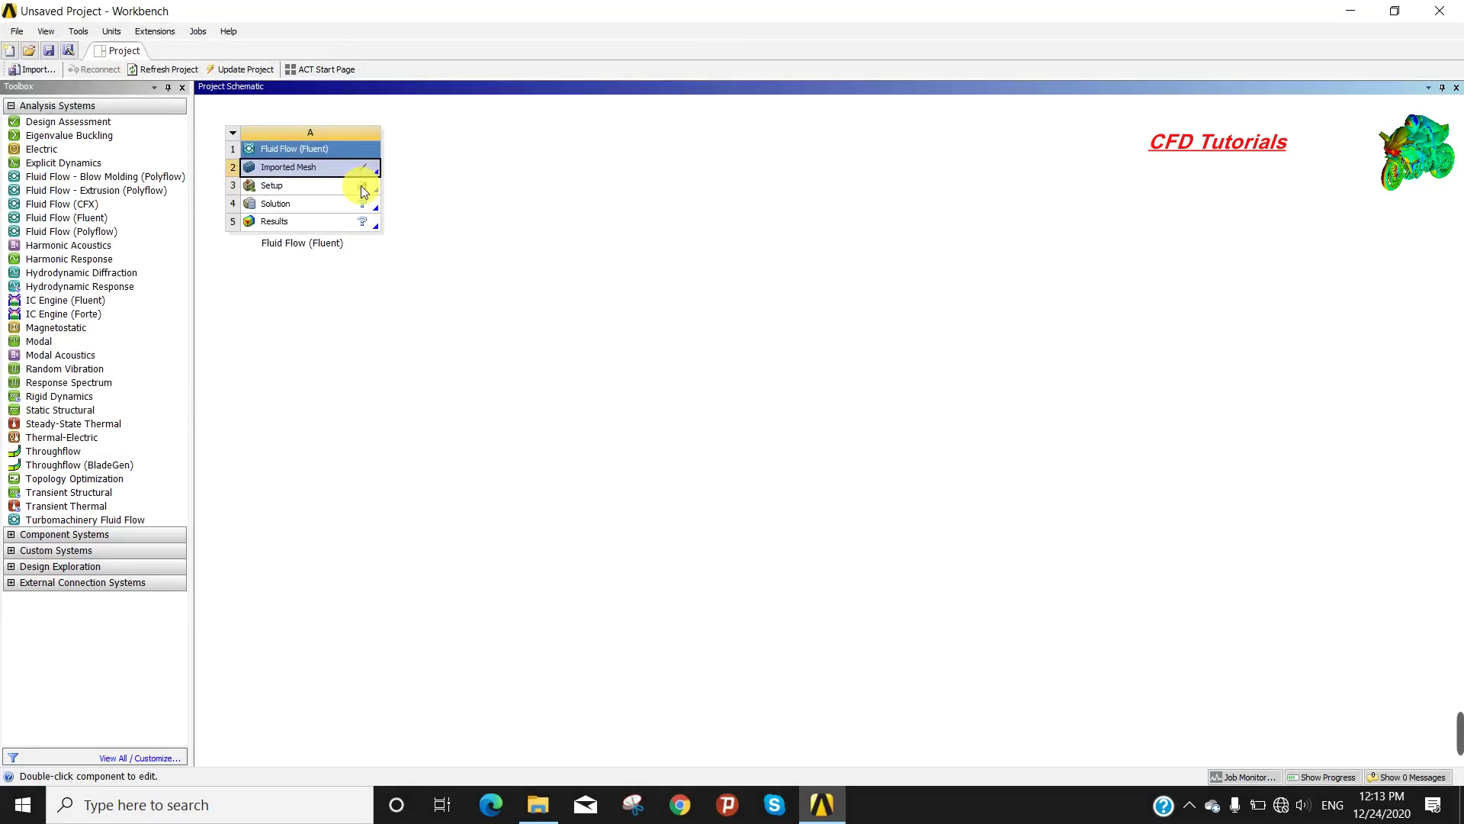
Launch Fluent from the Setup cell with the default launcher settings to load the cylinder mesh.
right_click(360, 185)
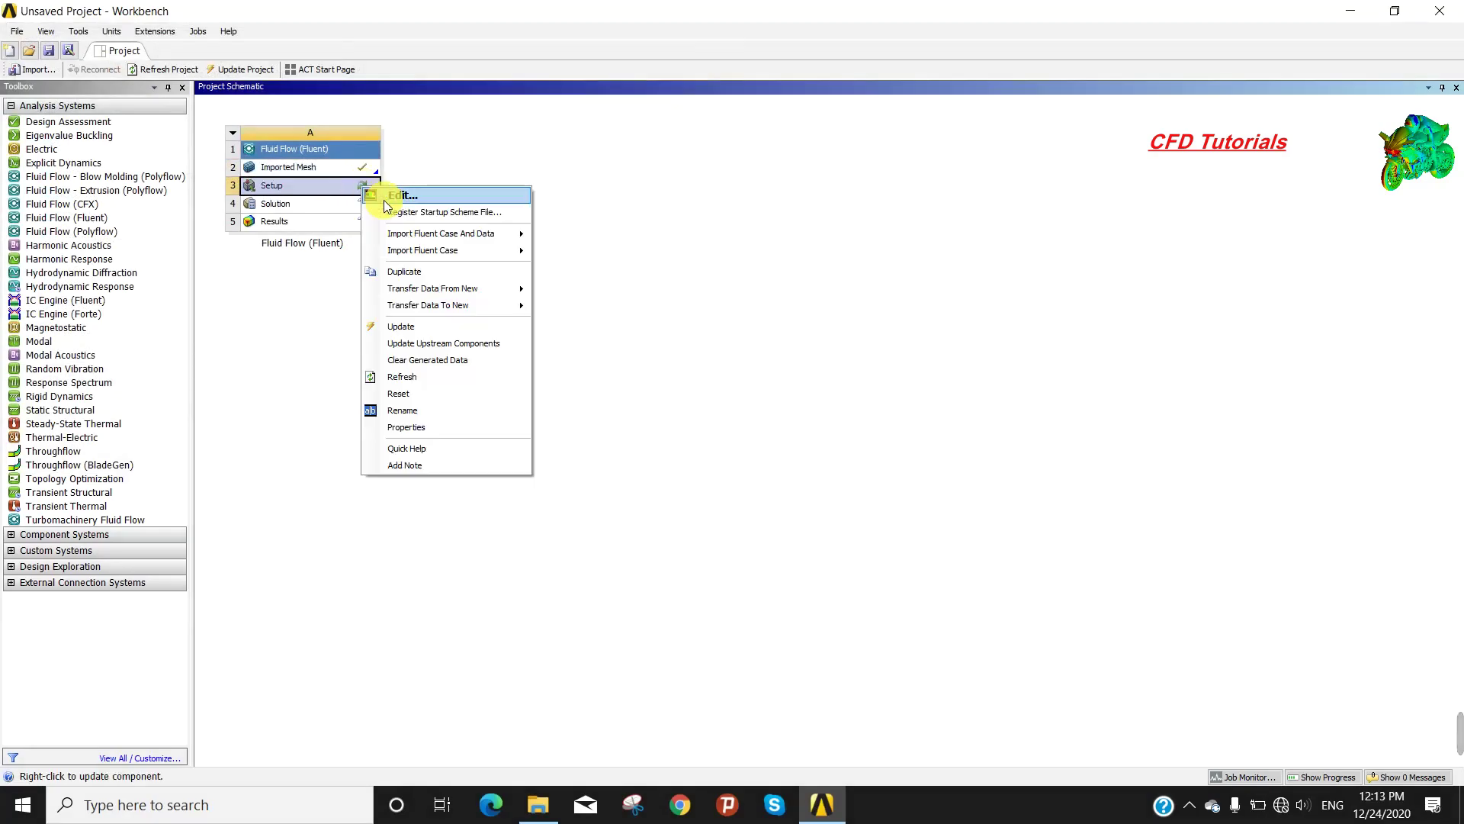
click(384, 200)
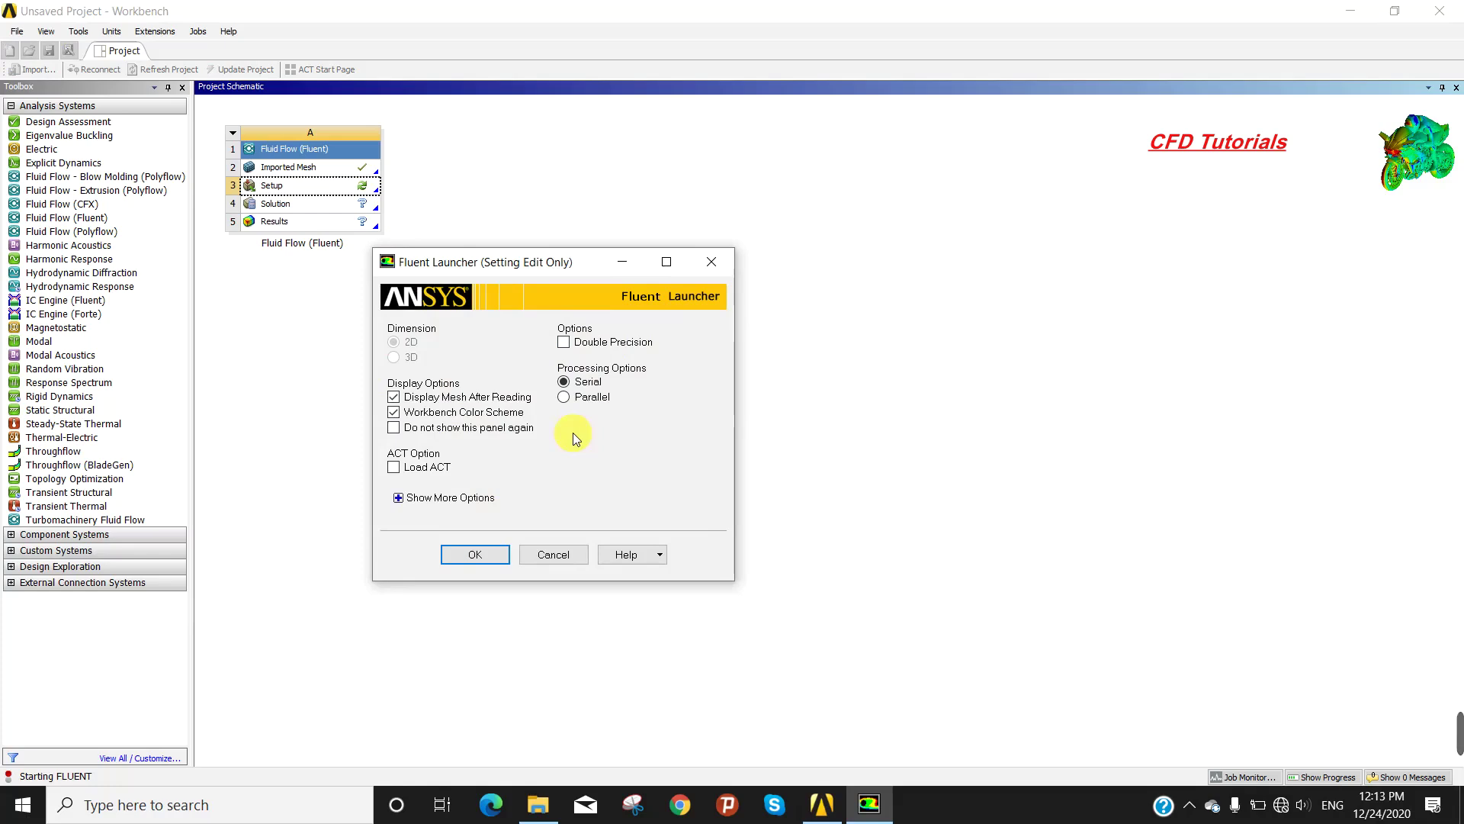
click(473, 555)
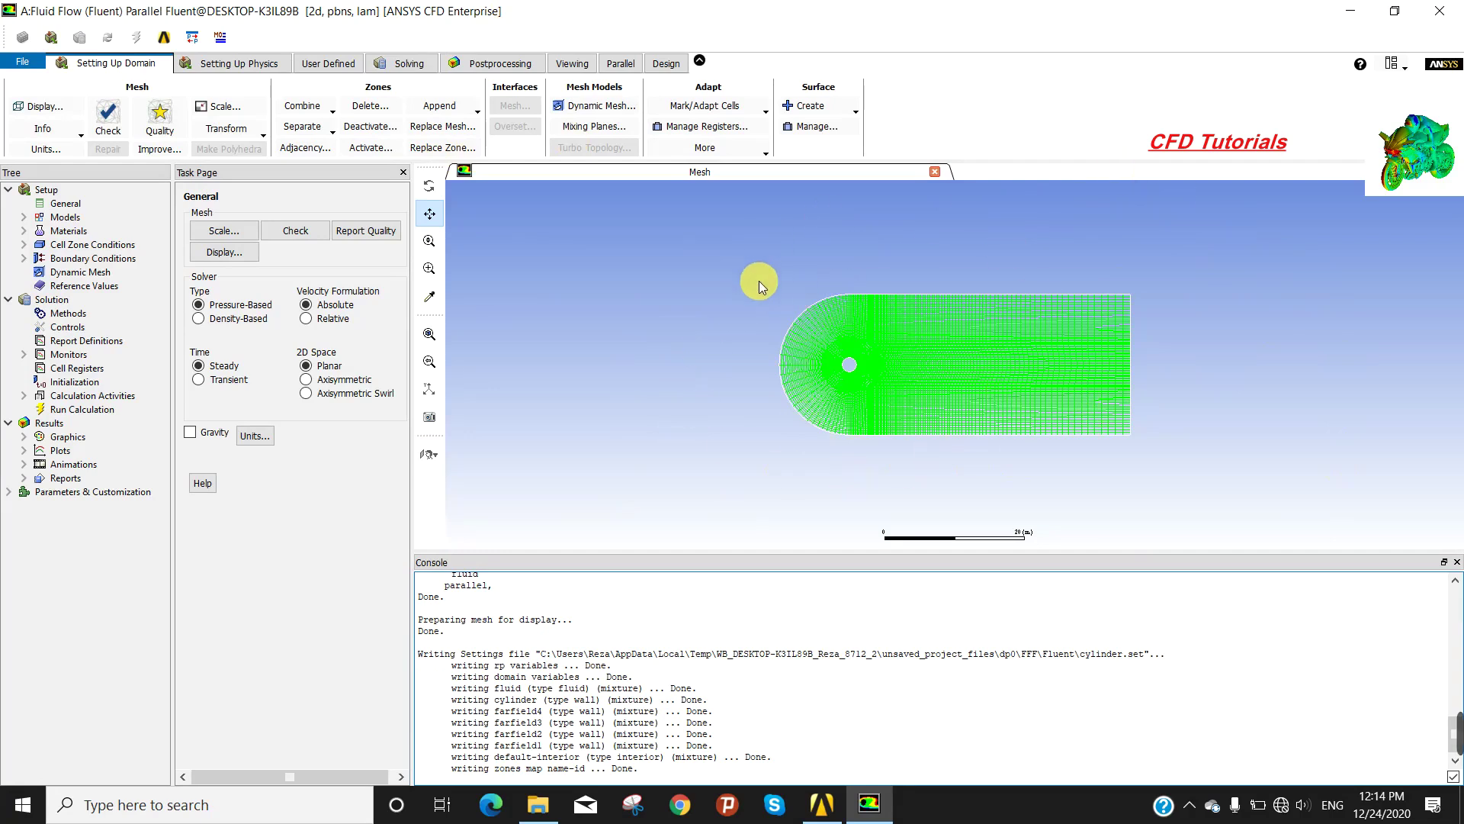
Change the solver time setting from Steady to Transient.
drag(755, 287, 762, 314)
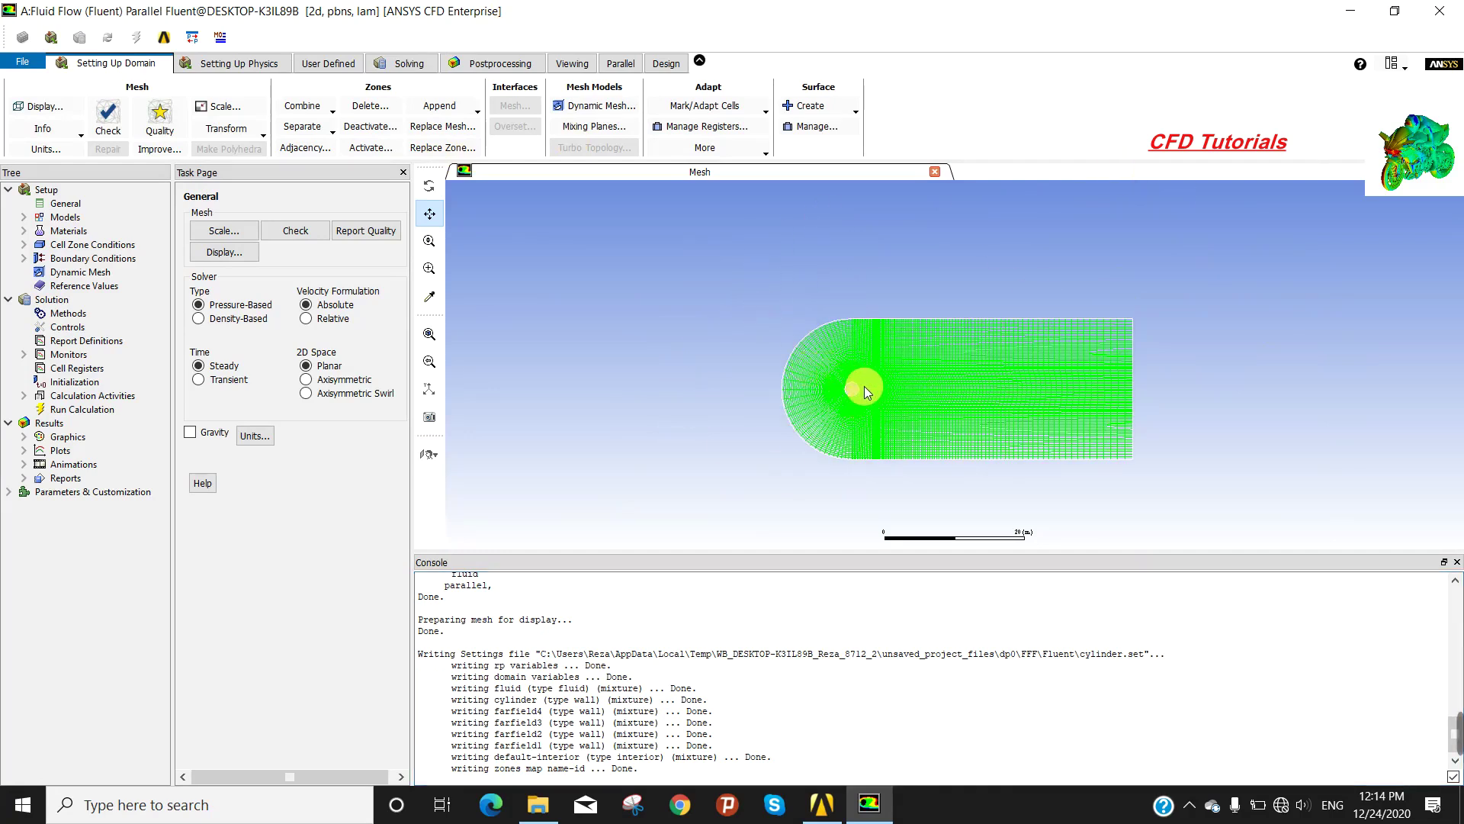
drag(862, 356, 860, 305)
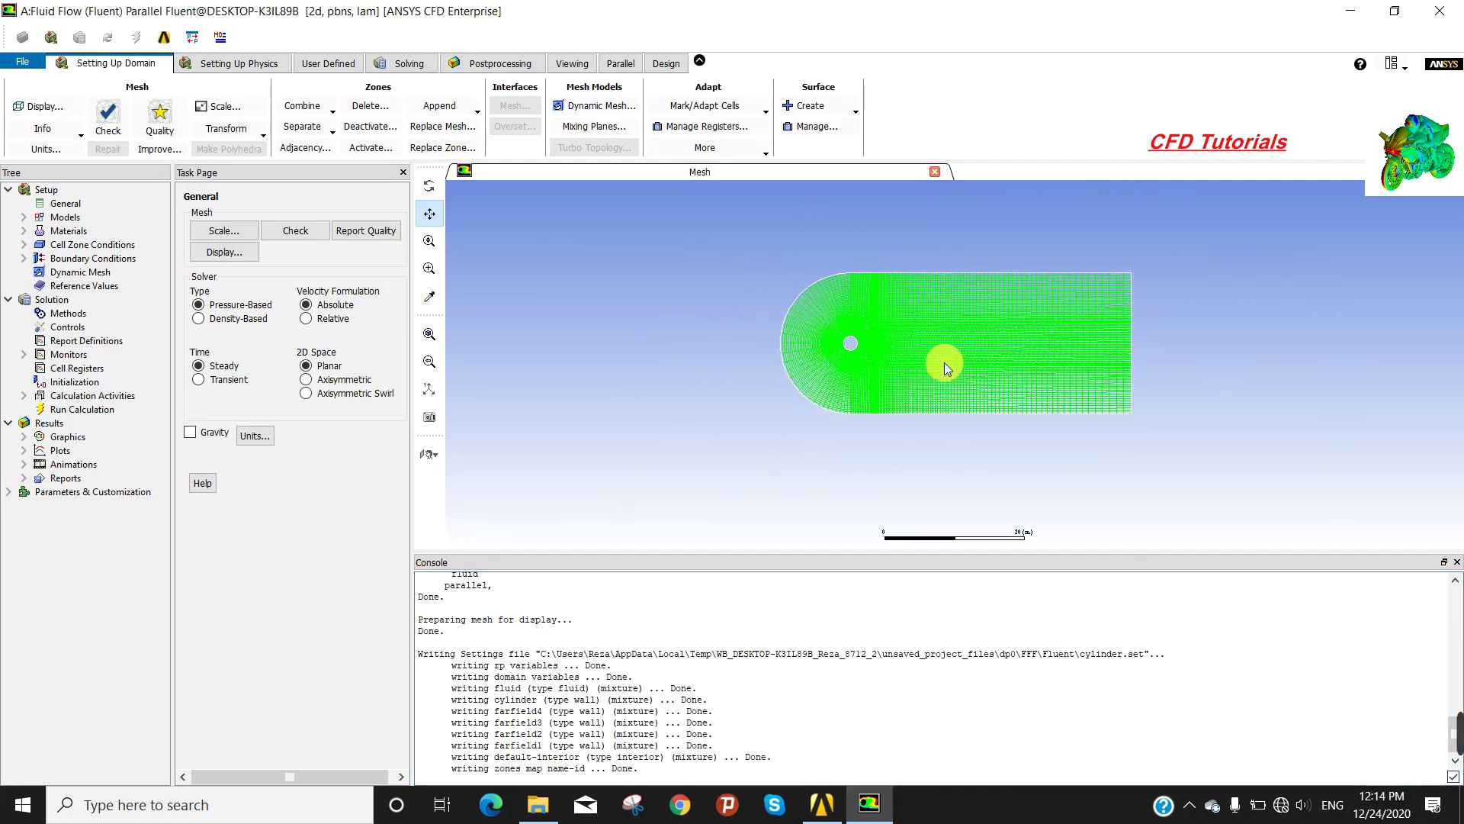
scroll(892, 289, up, 2)
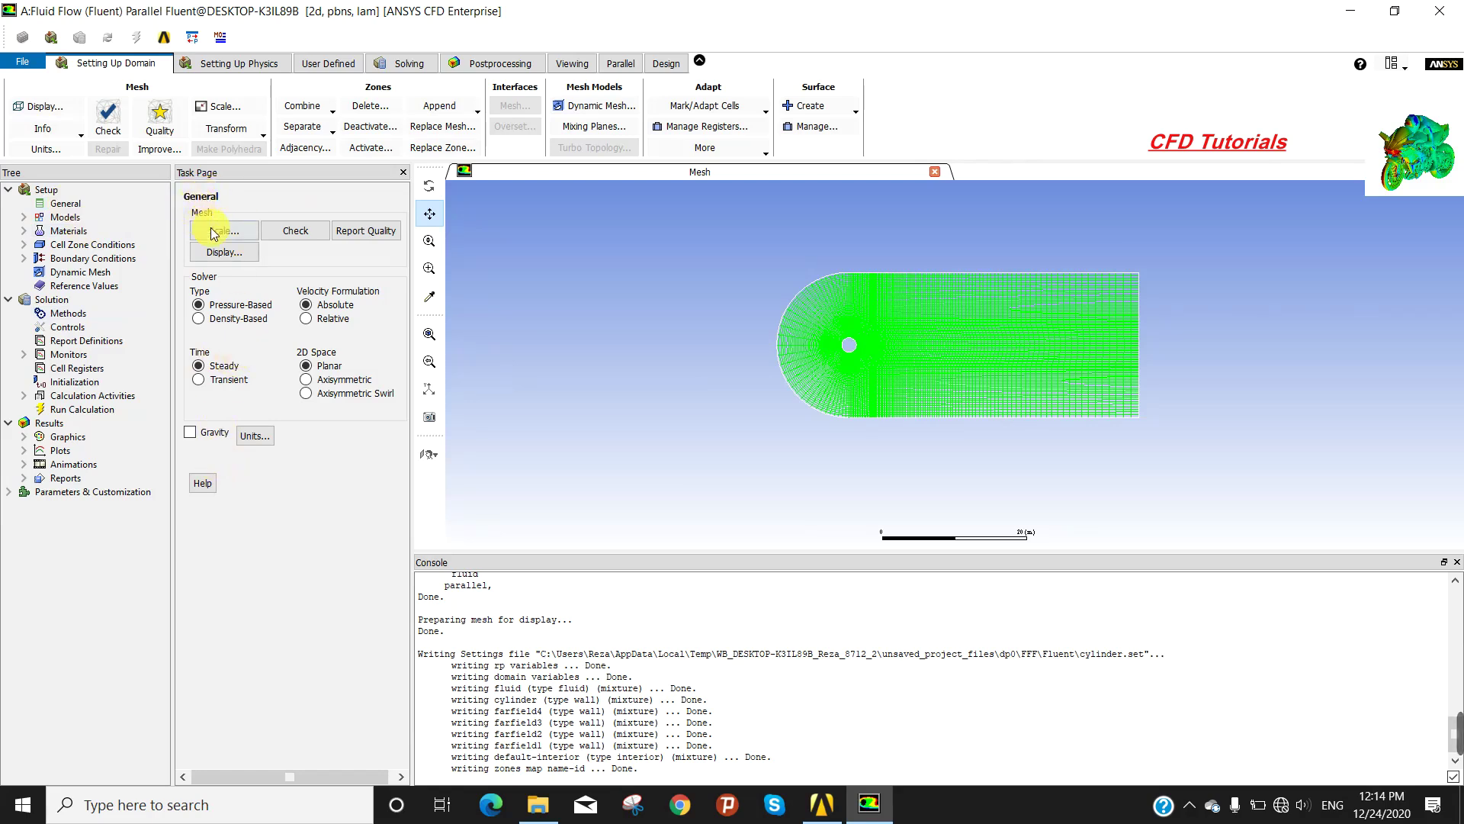
click(200, 380)
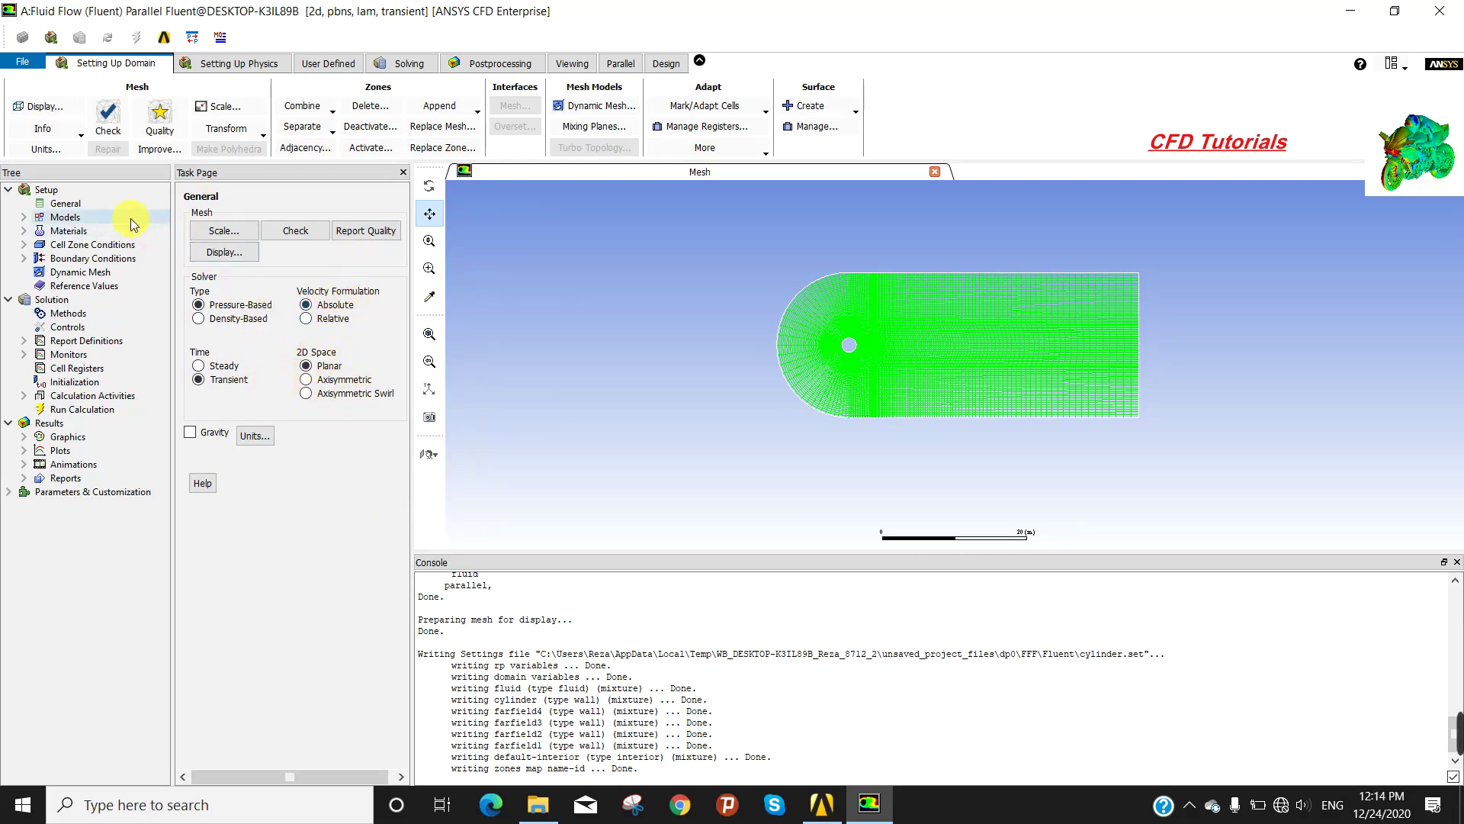
Check the physics models and view the air fluid material's properties.
click(24, 218)
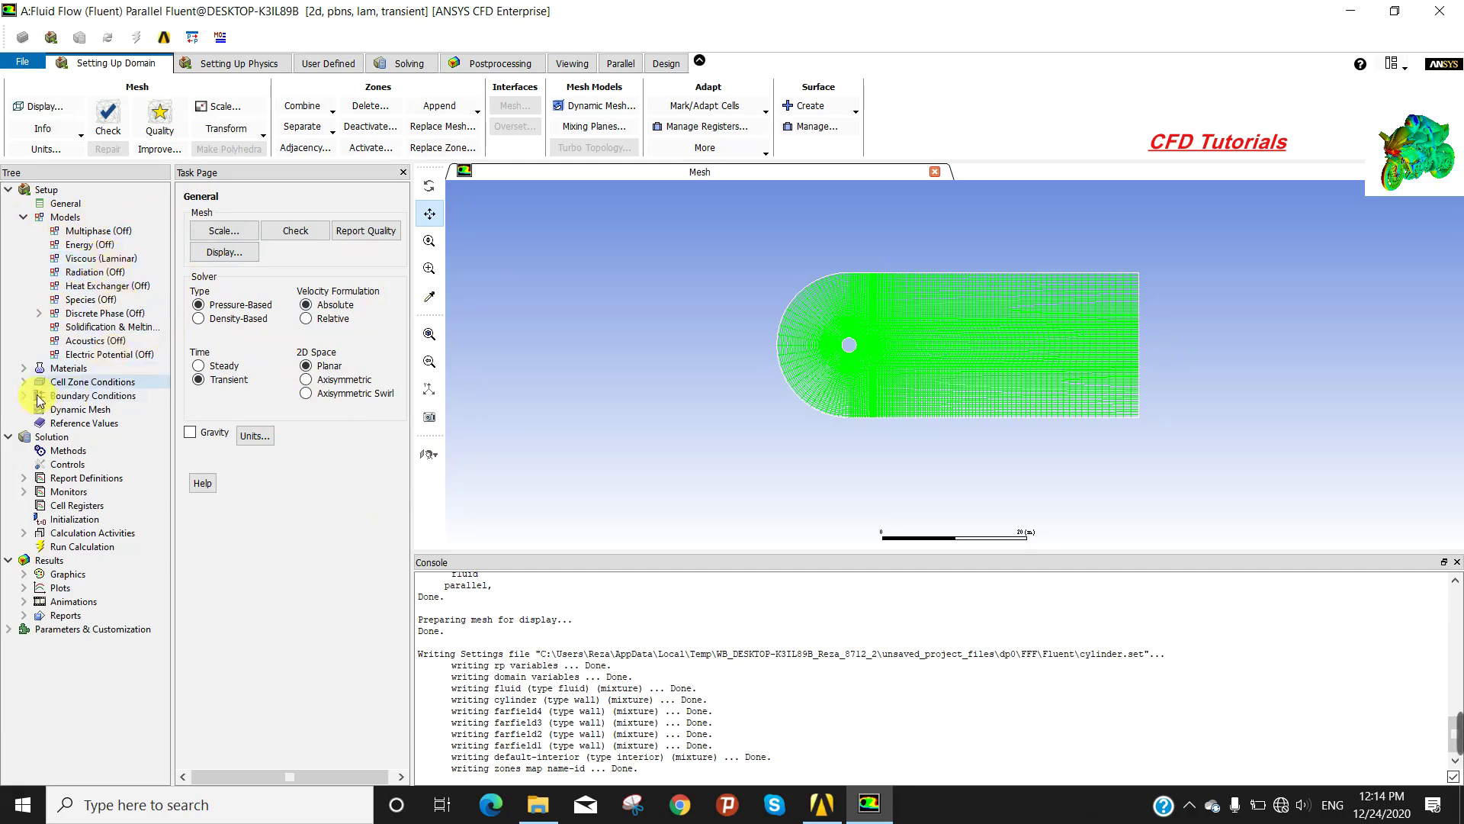
click(25, 218)
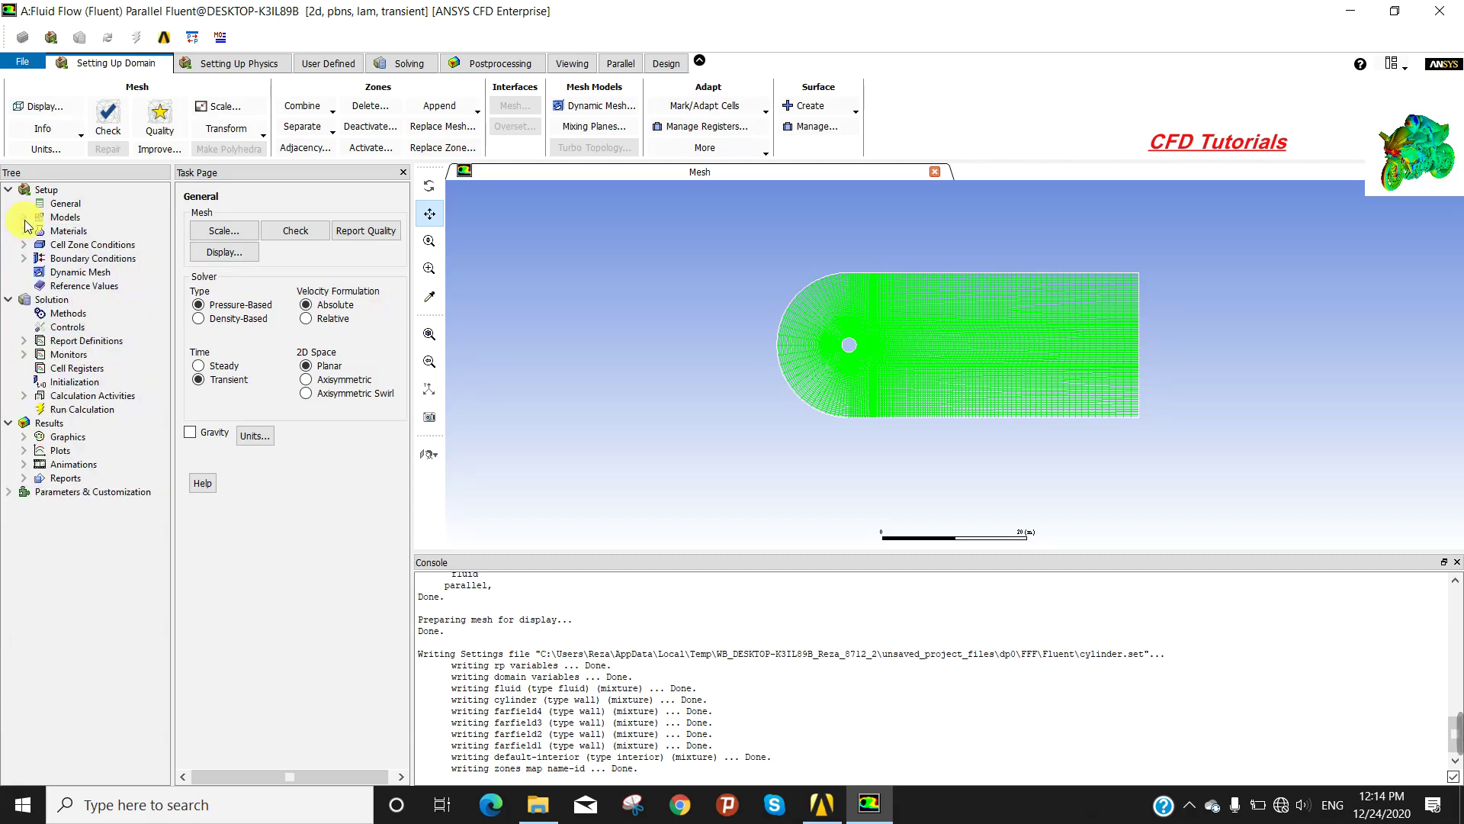
click(24, 231)
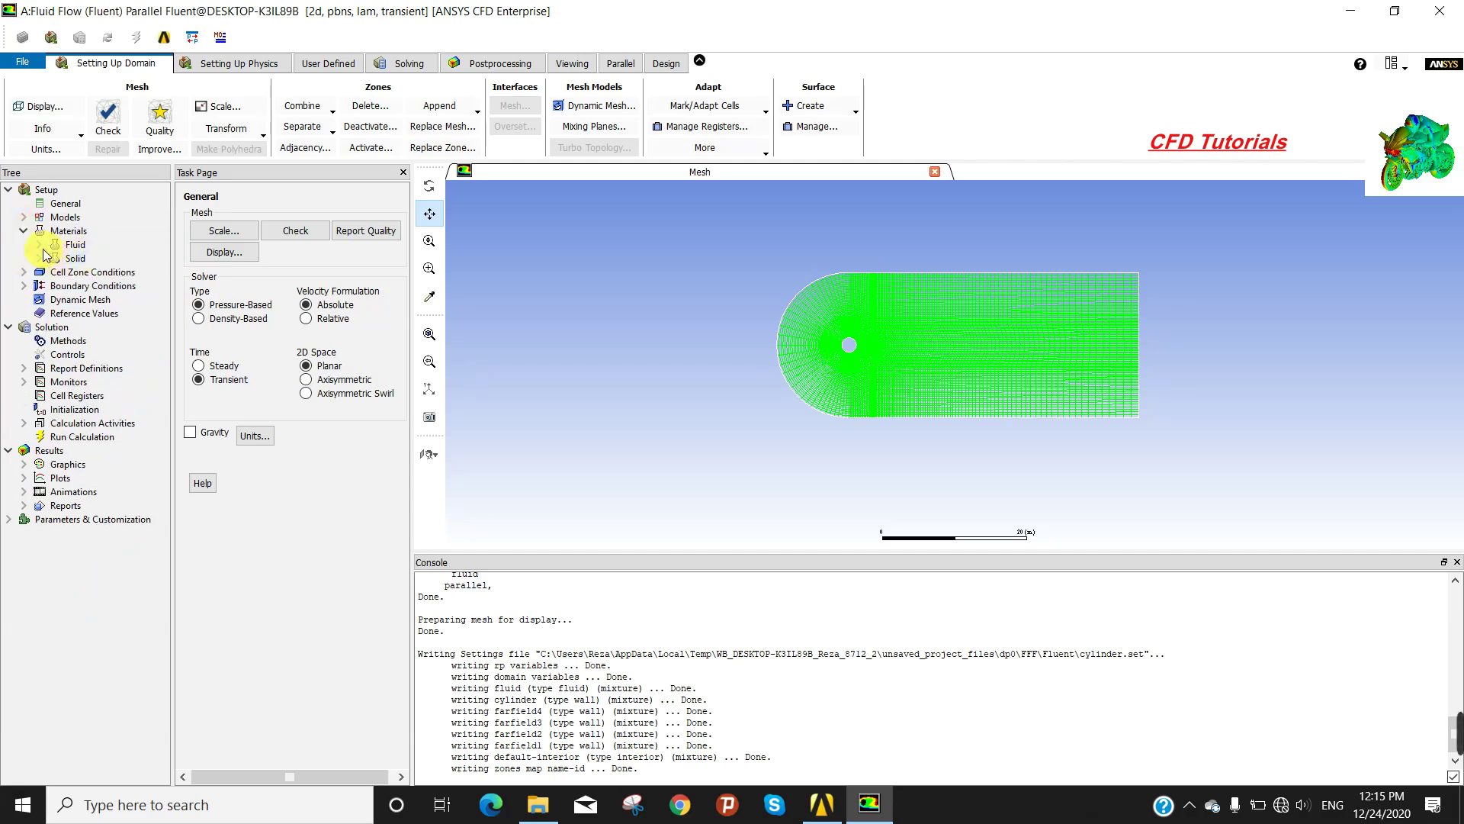
click(38, 245)
double_click(86, 259)
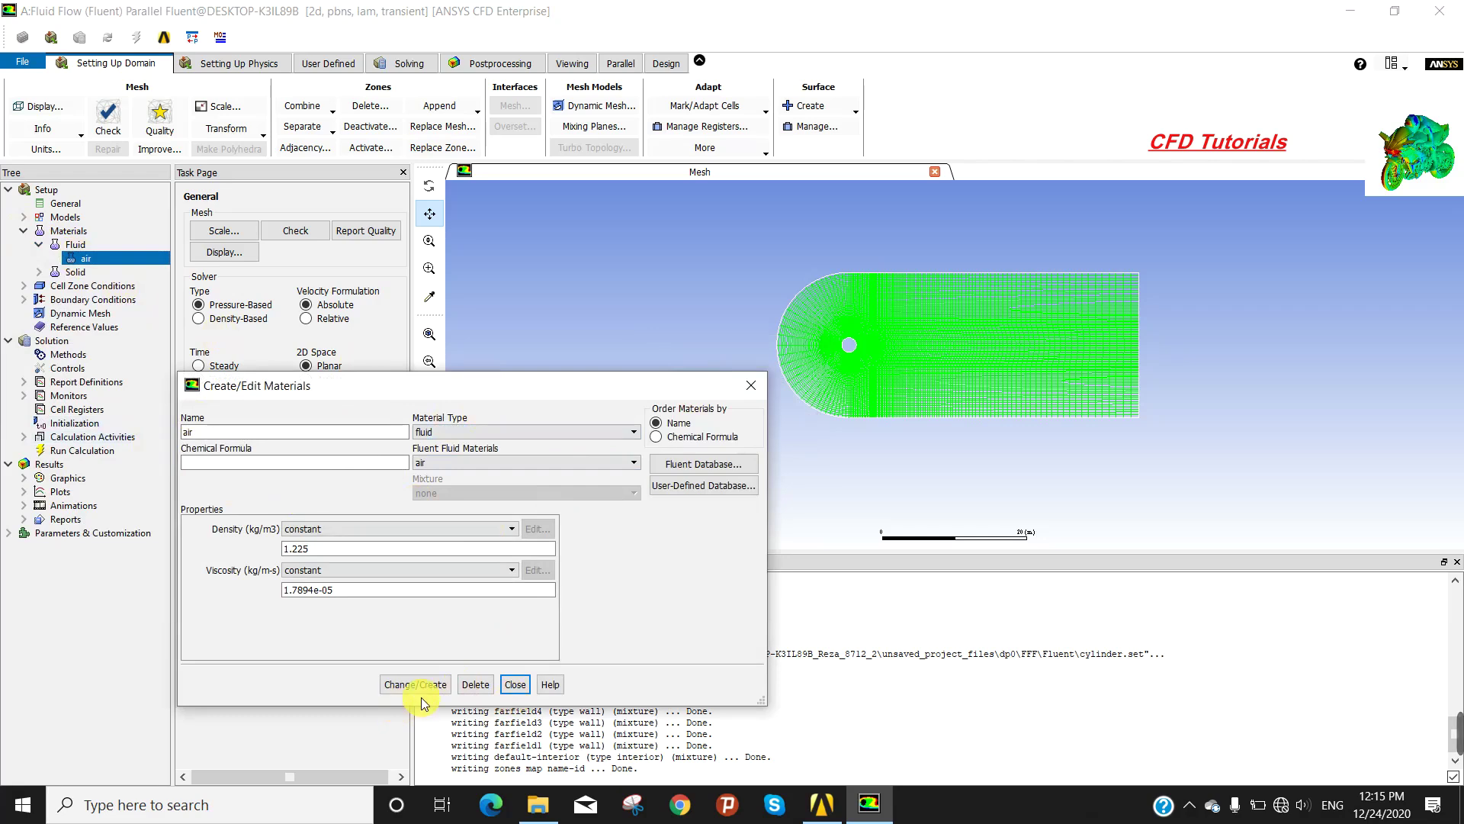
click(521, 685)
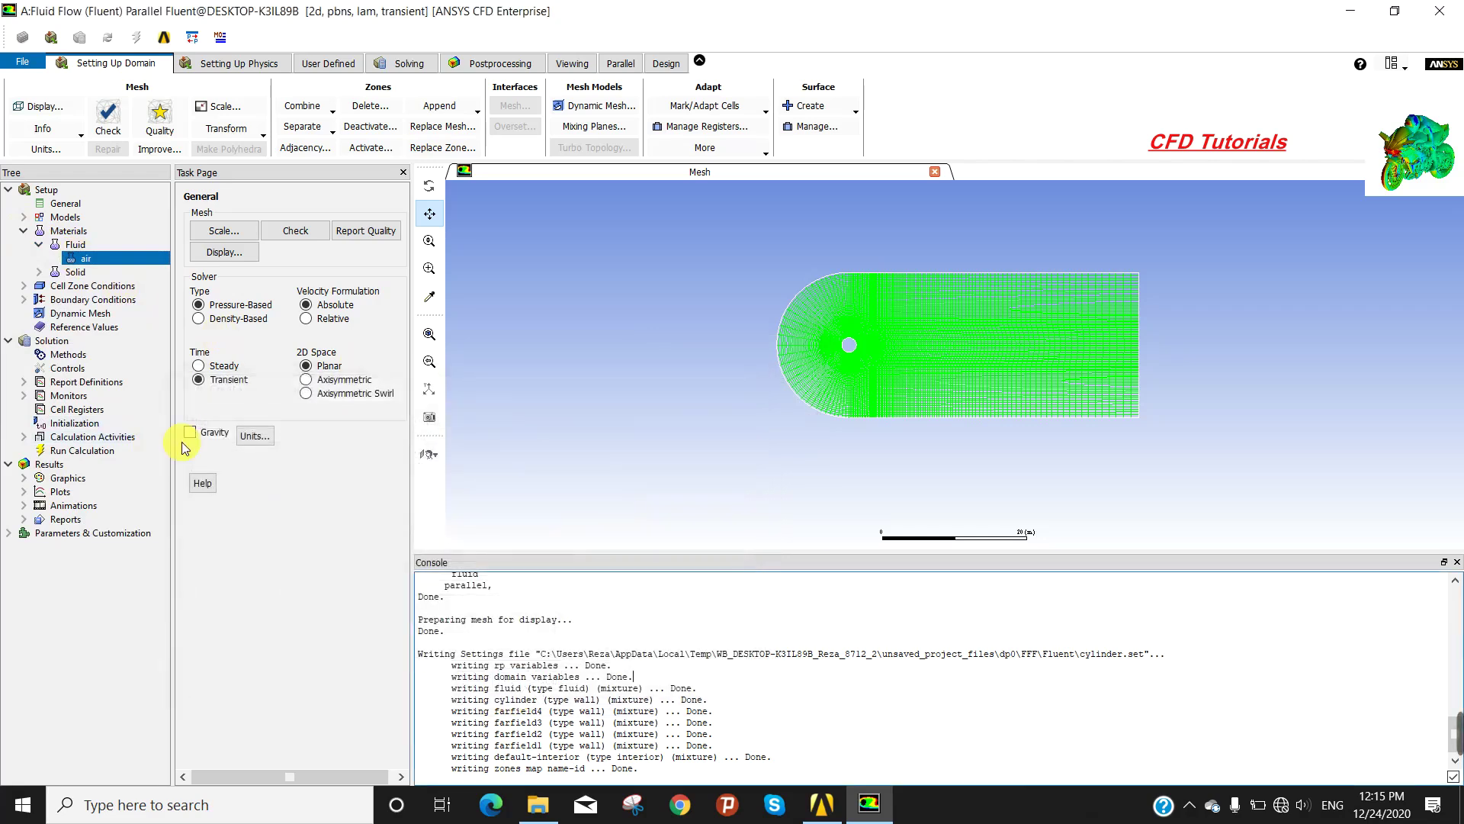
click(42, 247)
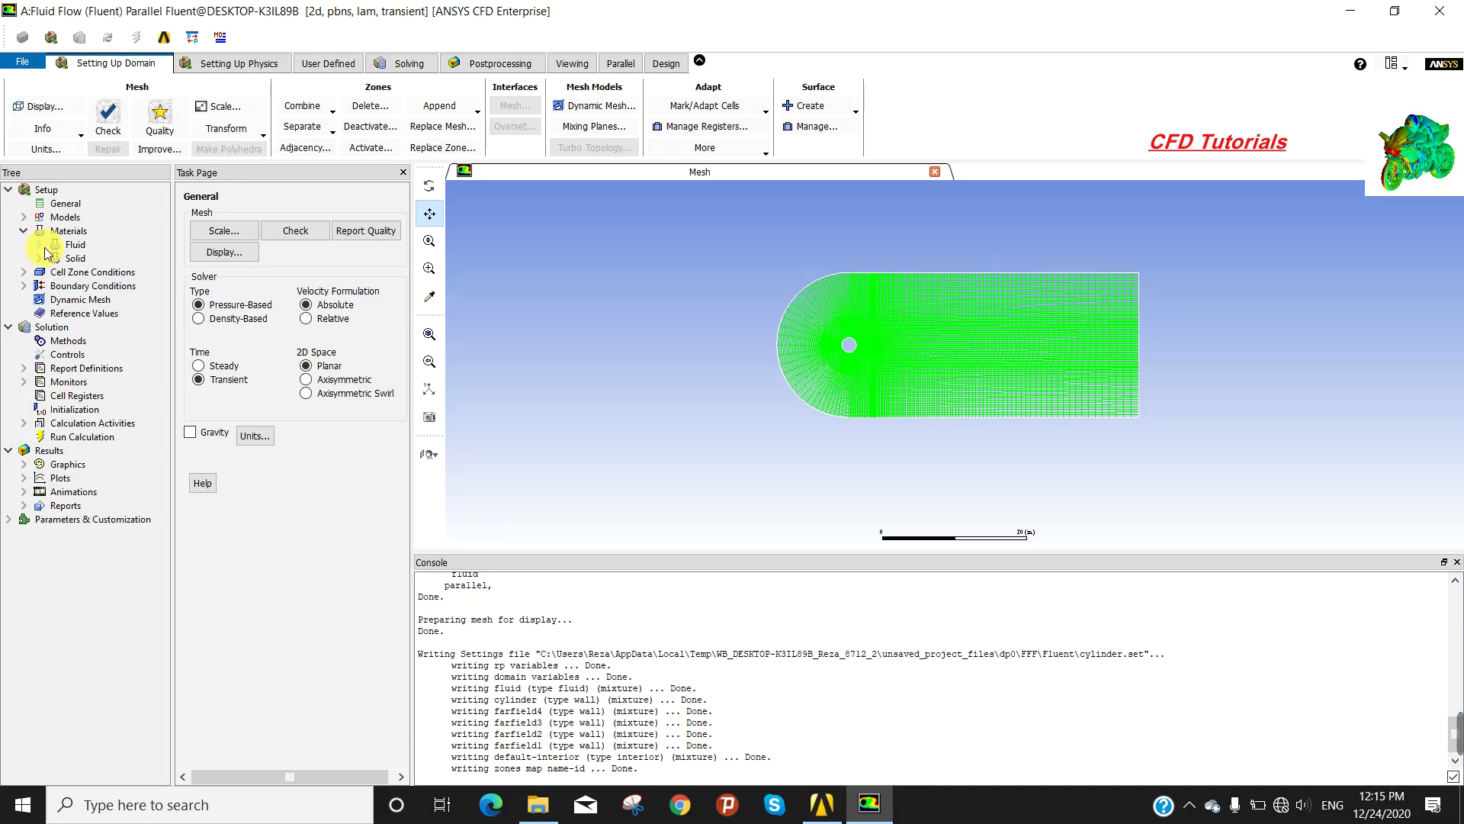
click(23, 231)
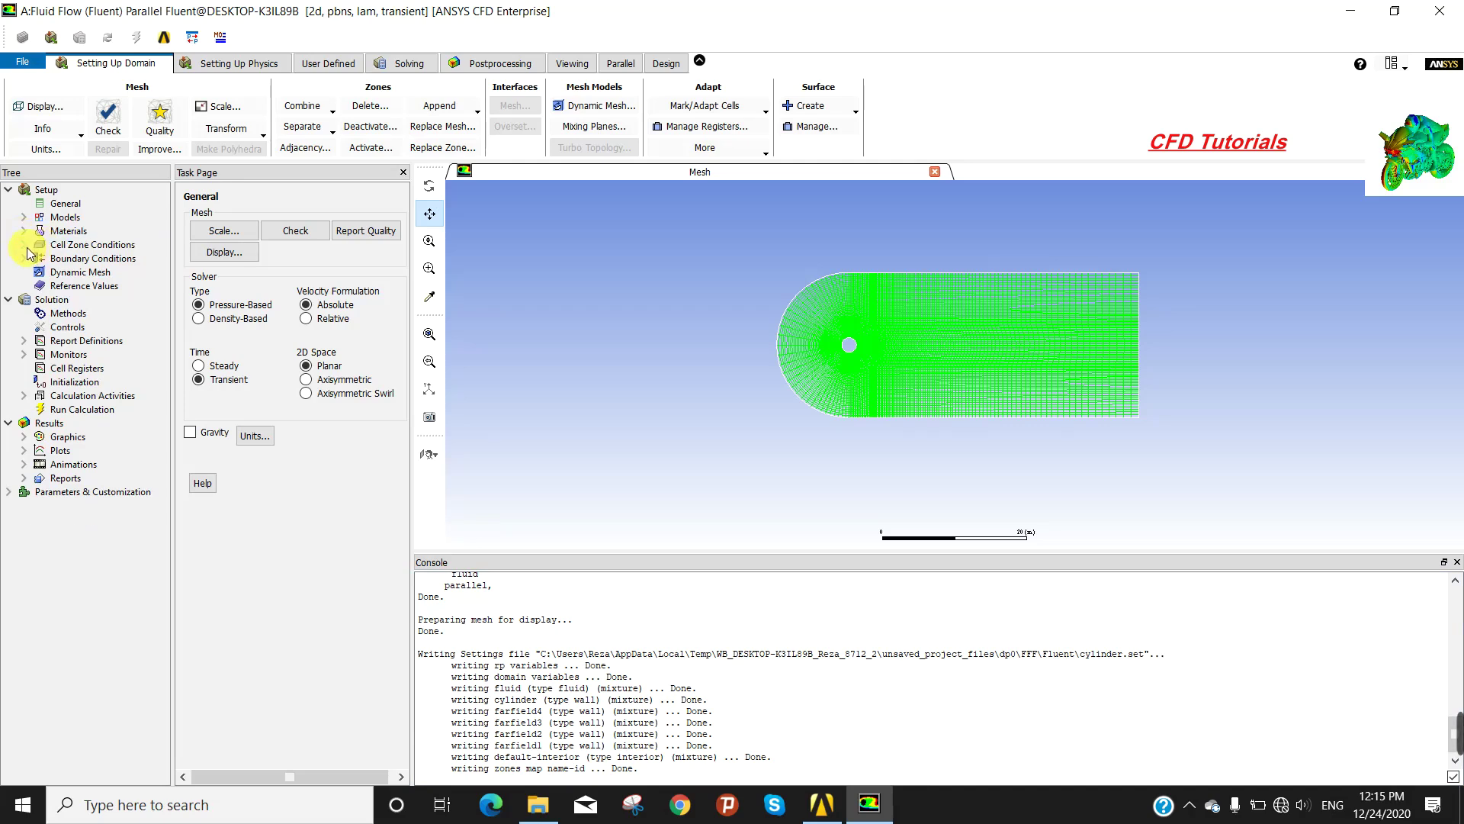
Expand Cell Zone Conditions and Boundary Conditions to list the fluid and boundary zones.
click(23, 245)
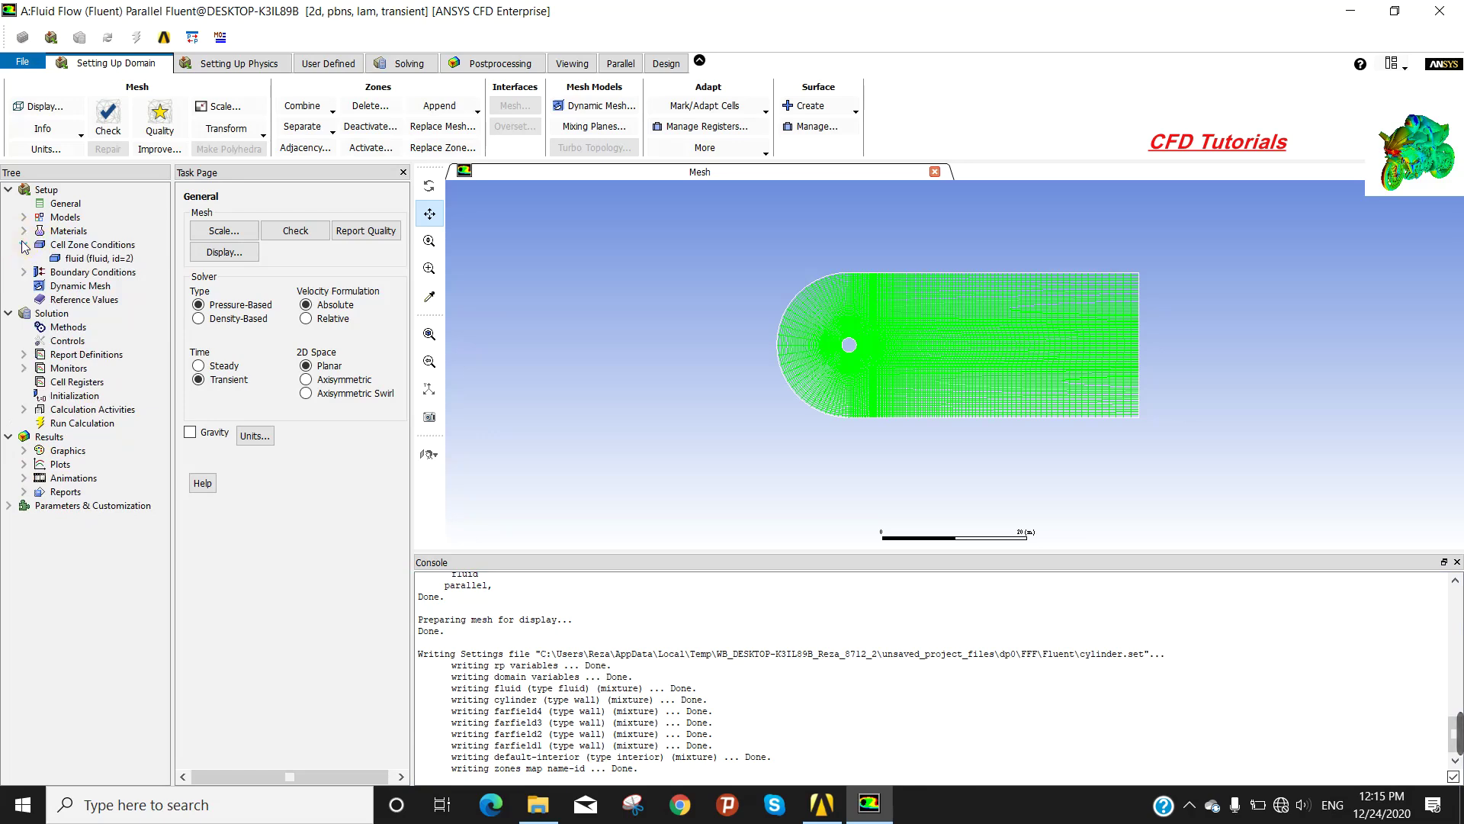
click(24, 245)
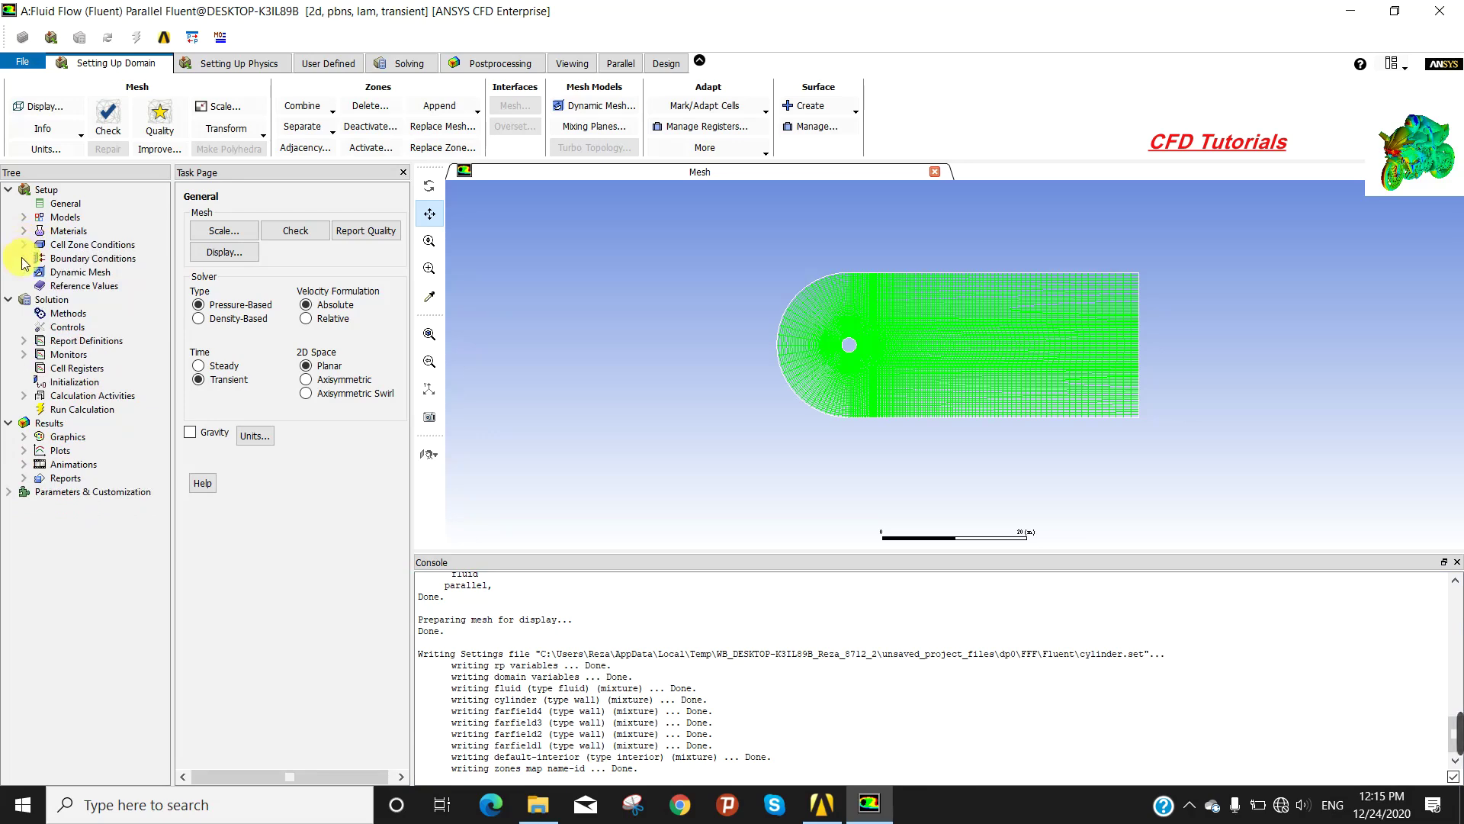
click(23, 259)
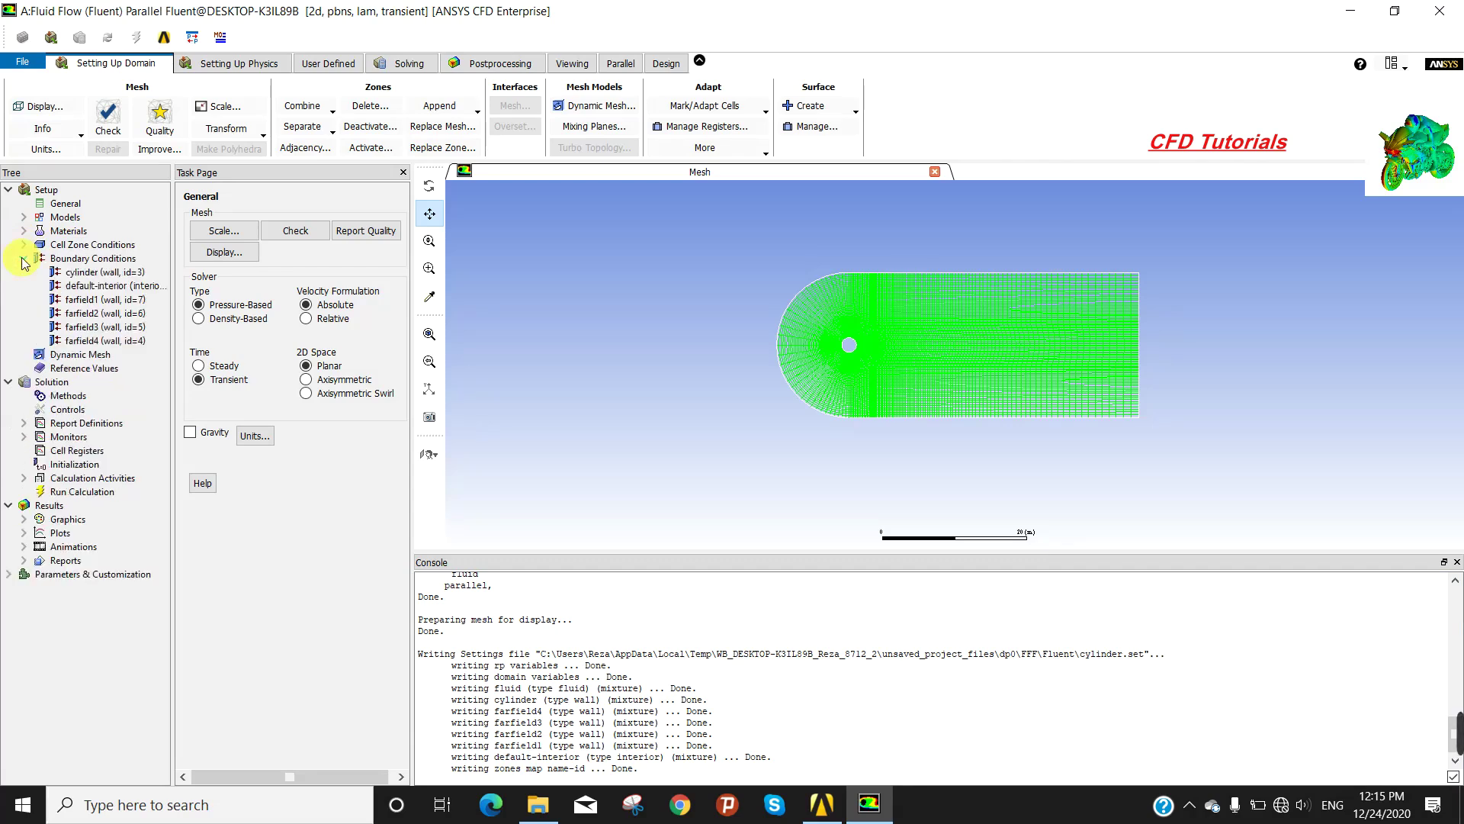
click(72, 260)
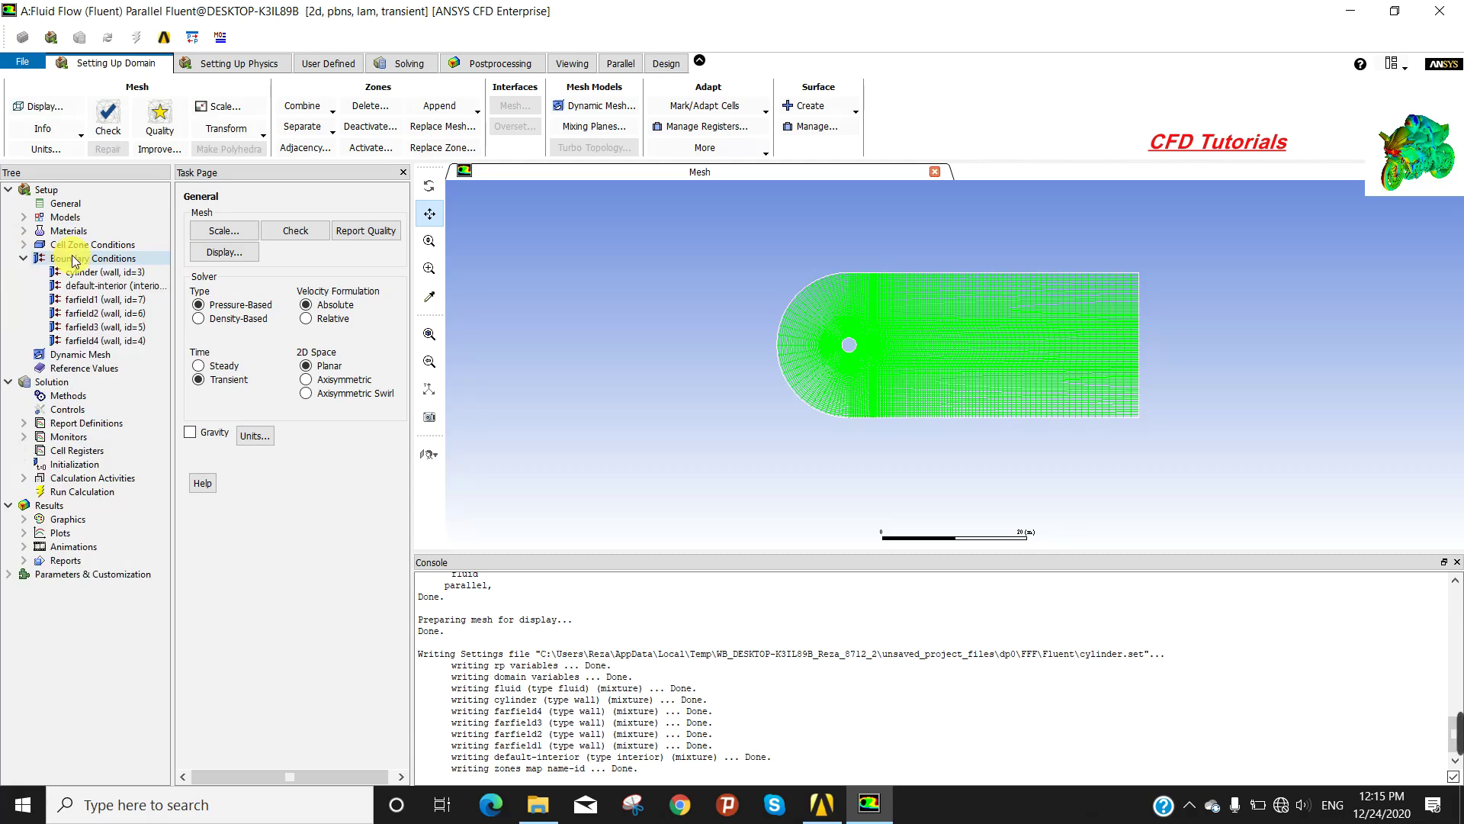
Locate farfield1–4, cylinder and default-interior on the mesh, then select farfield1 (wall, ID 7).
double_click(74, 260)
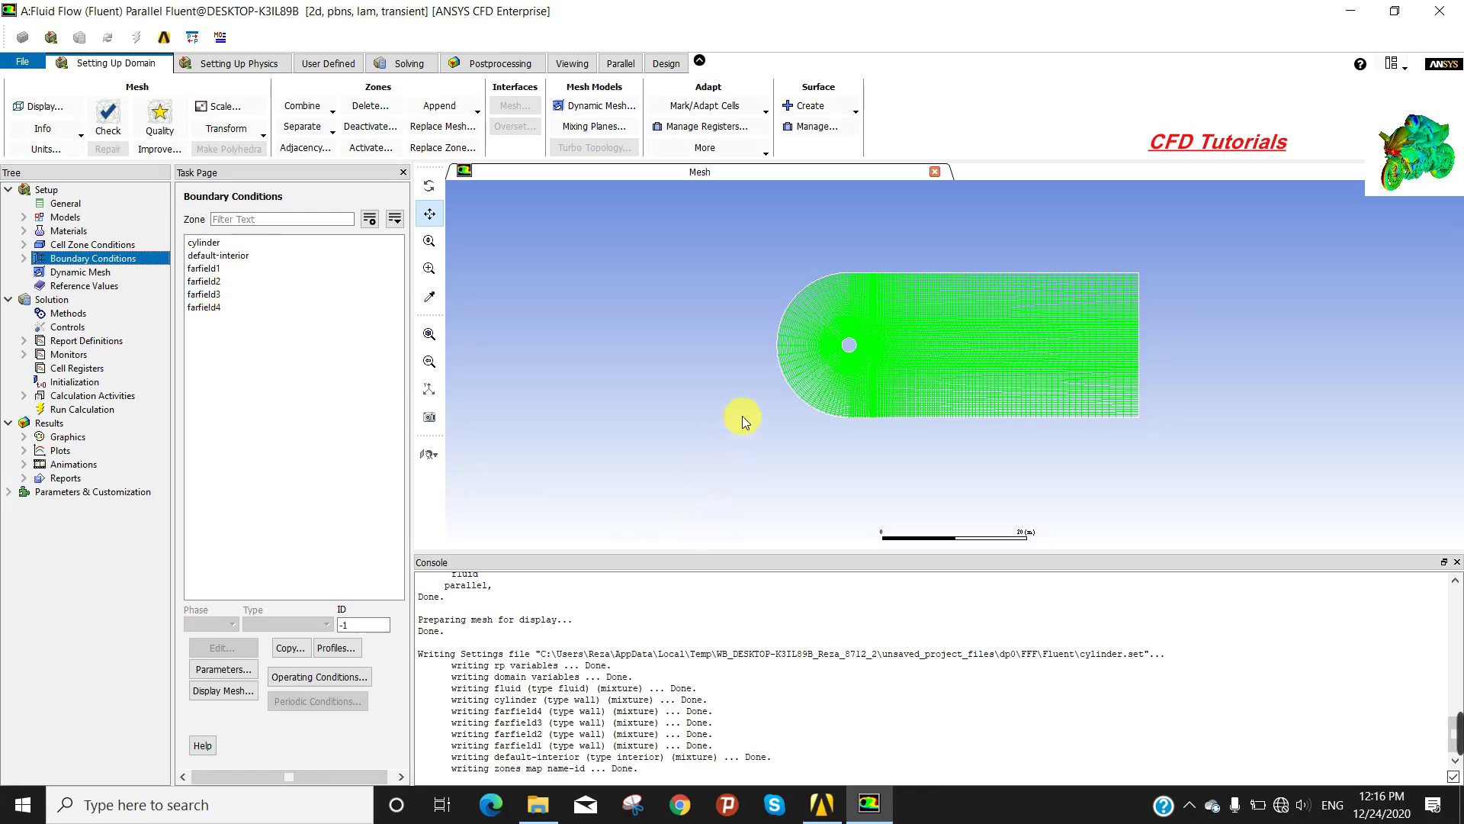
click(790, 388)
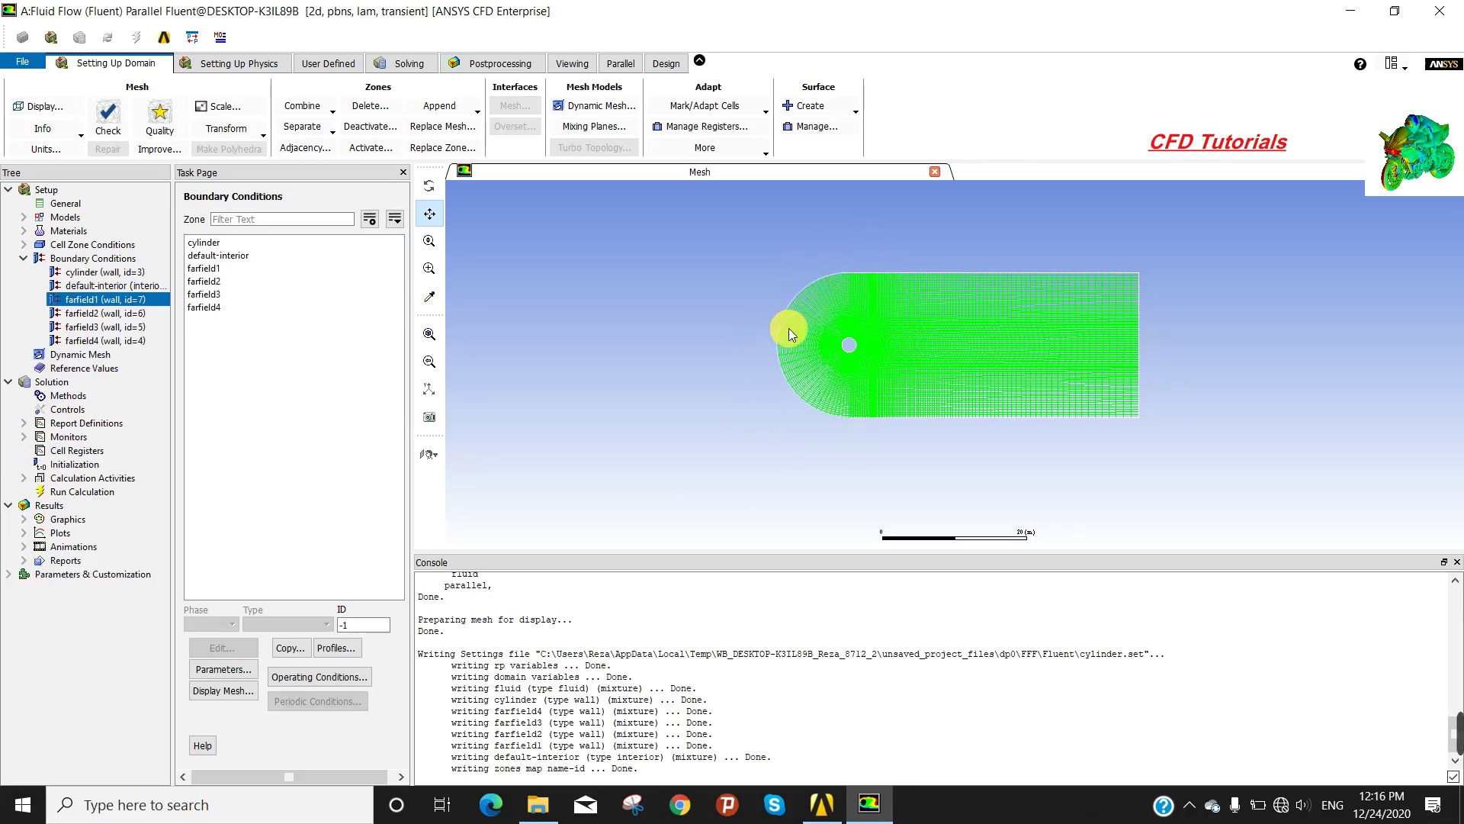
click(919, 273)
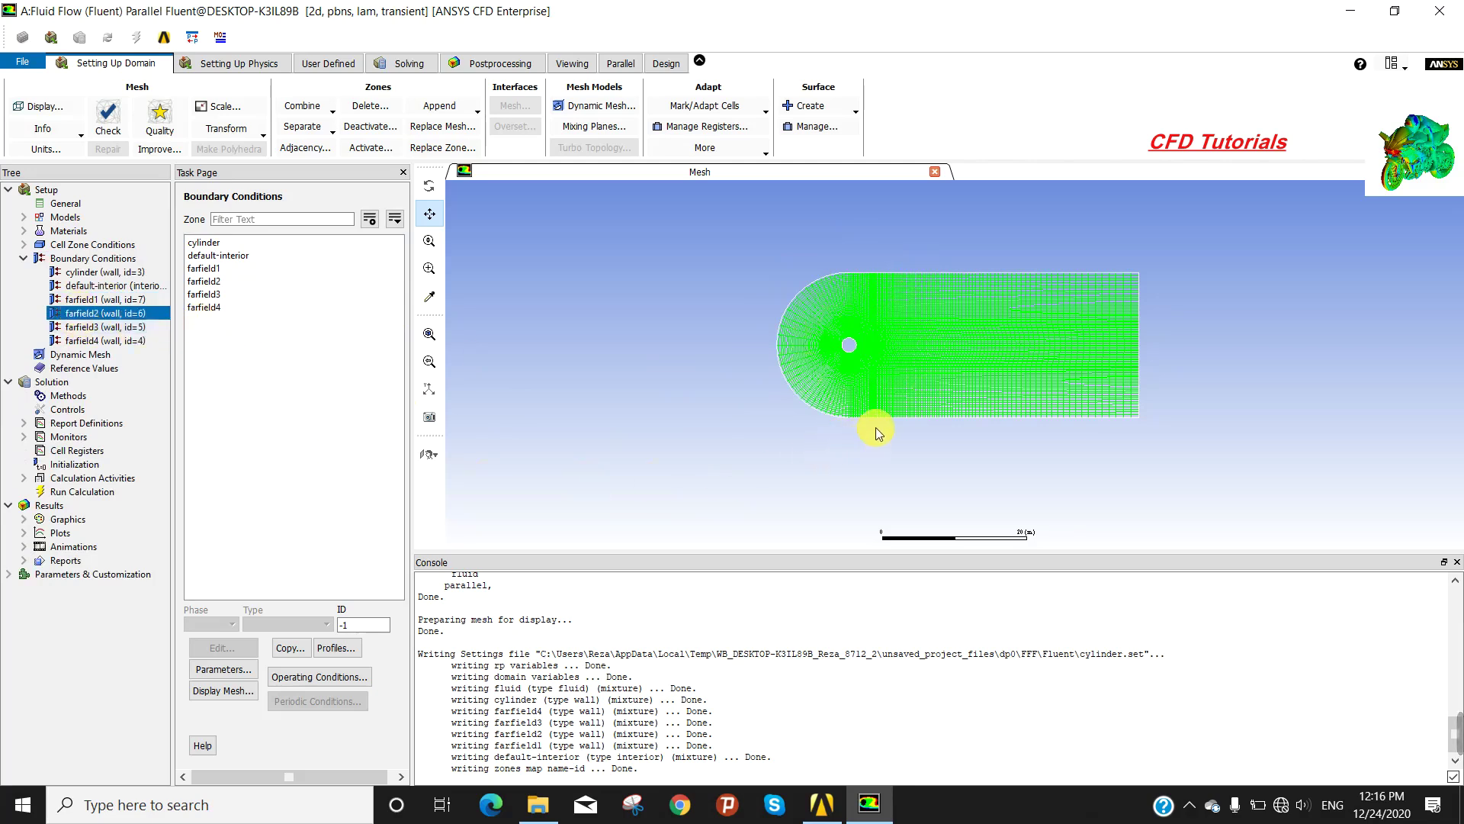
click(916, 416)
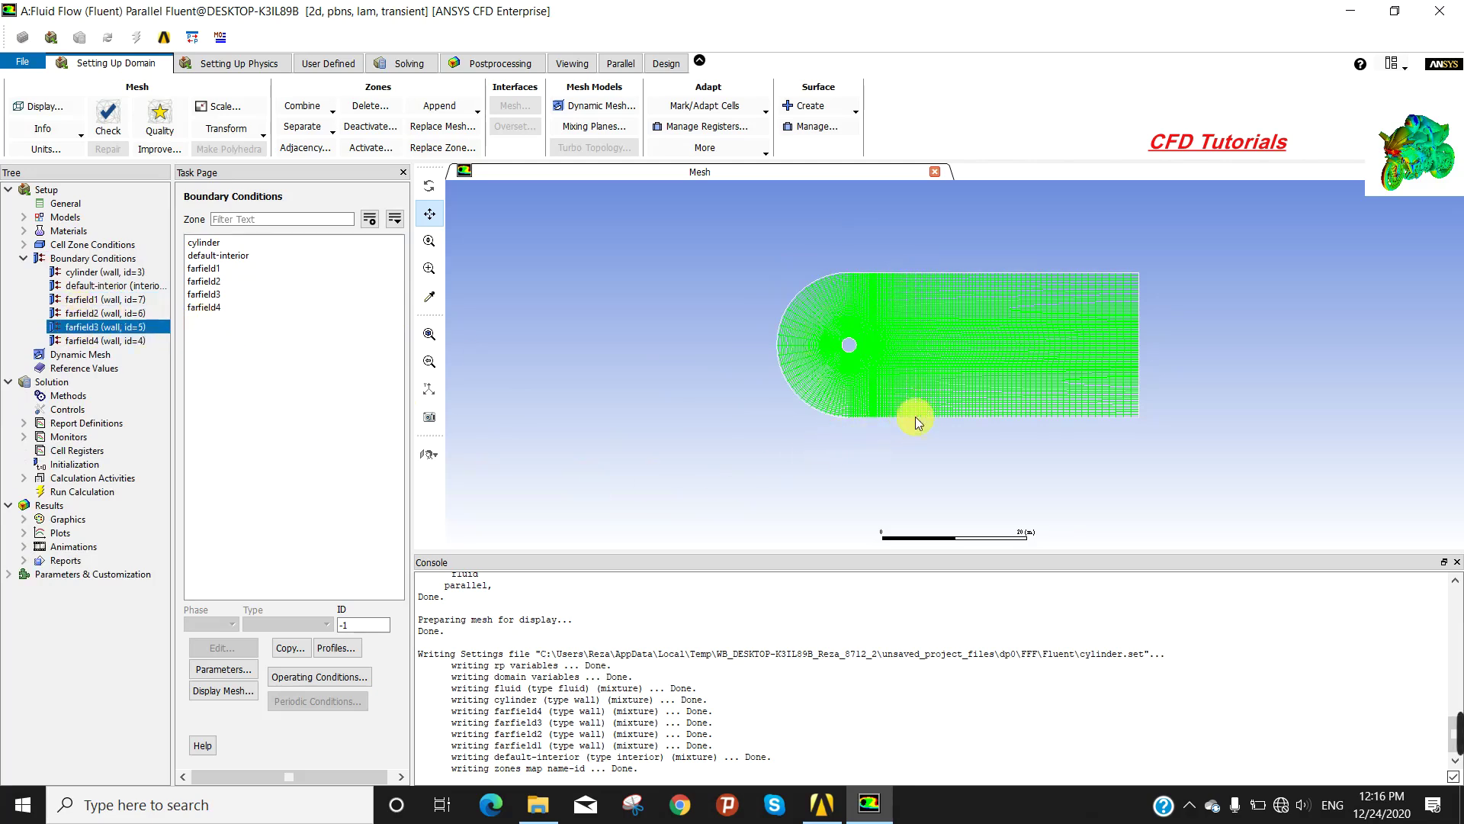
click(1140, 341)
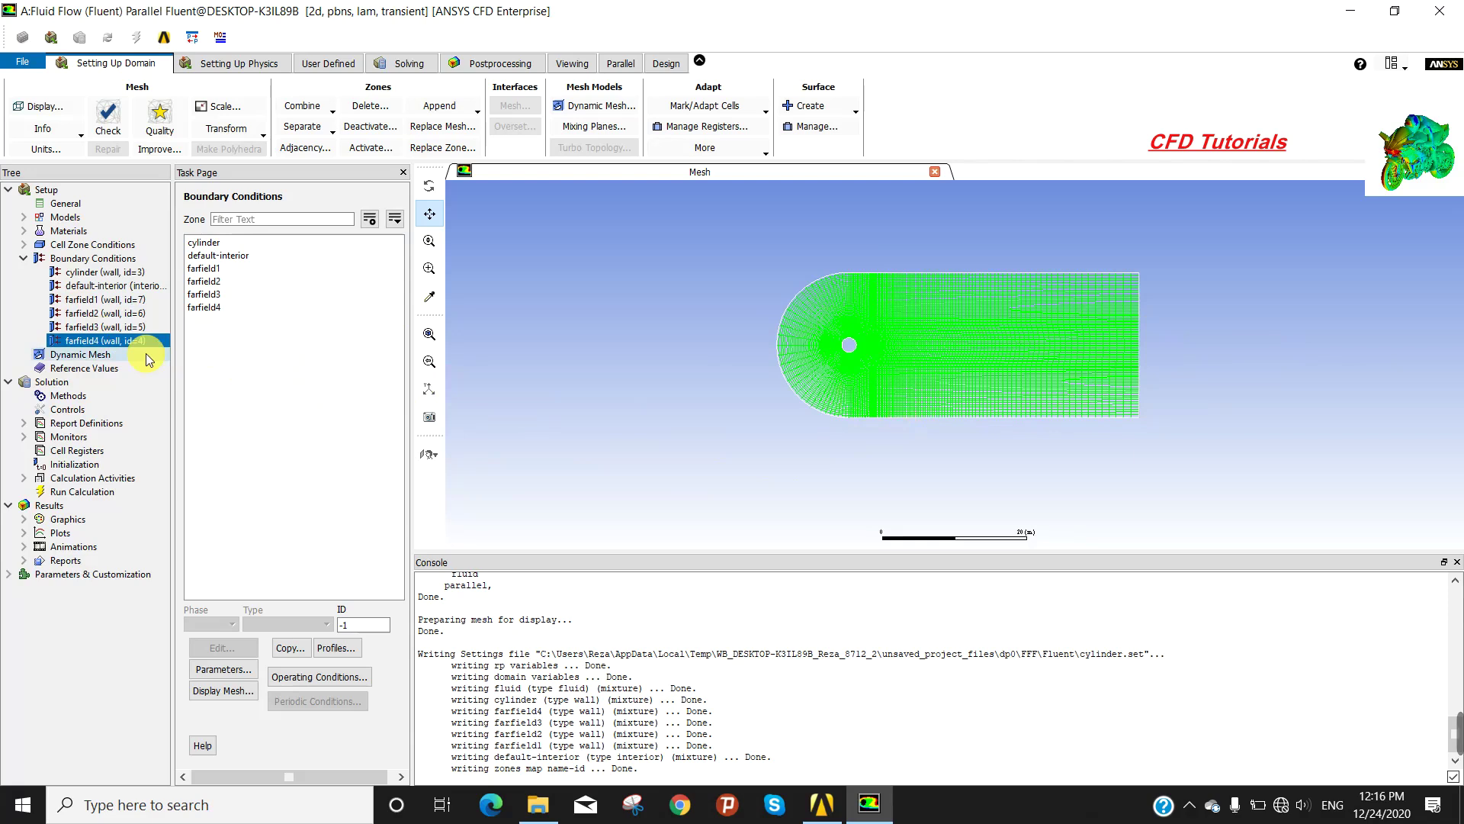
click(847, 350)
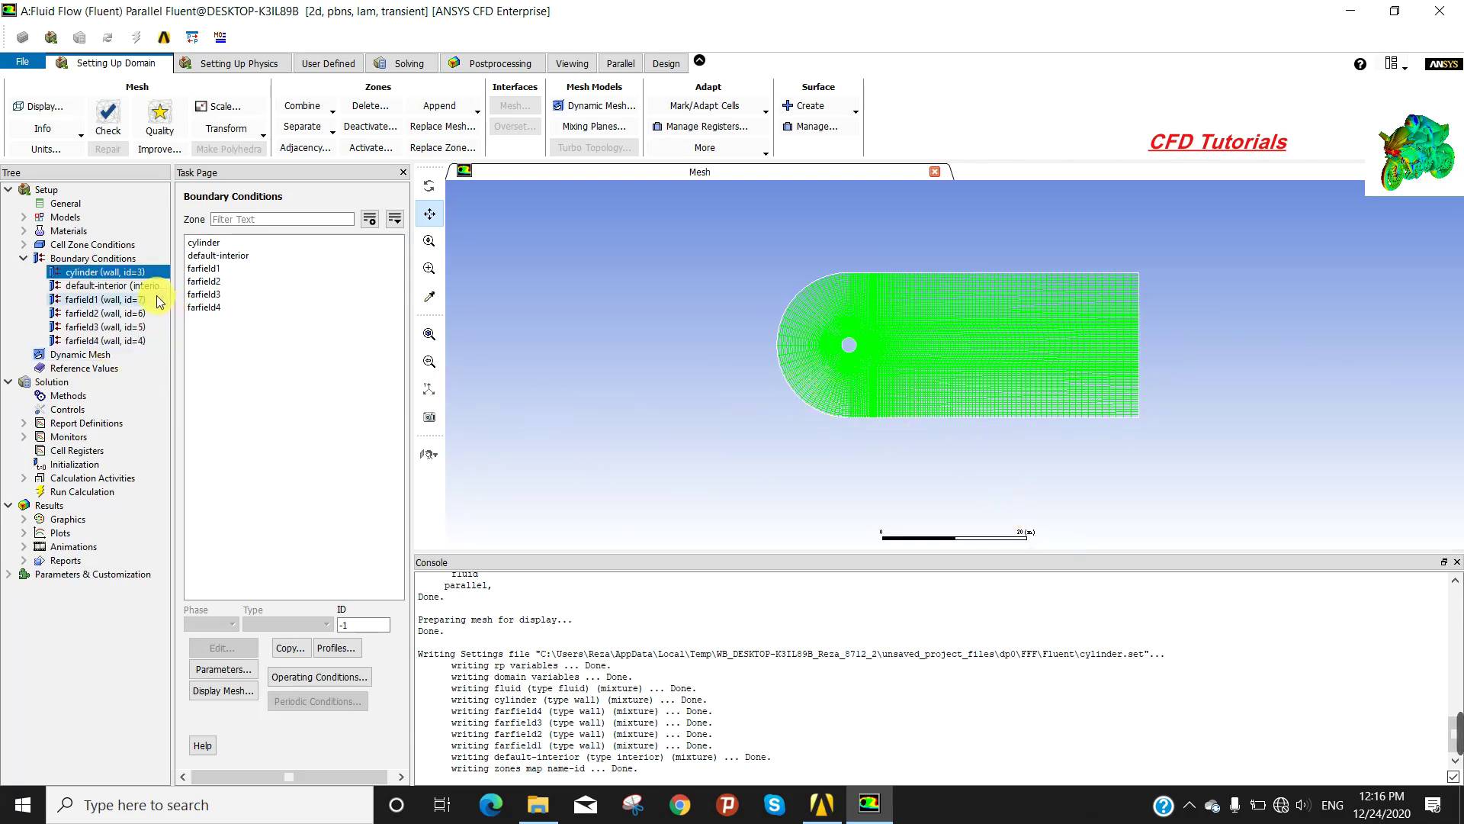
click(506, 366)
click(106, 285)
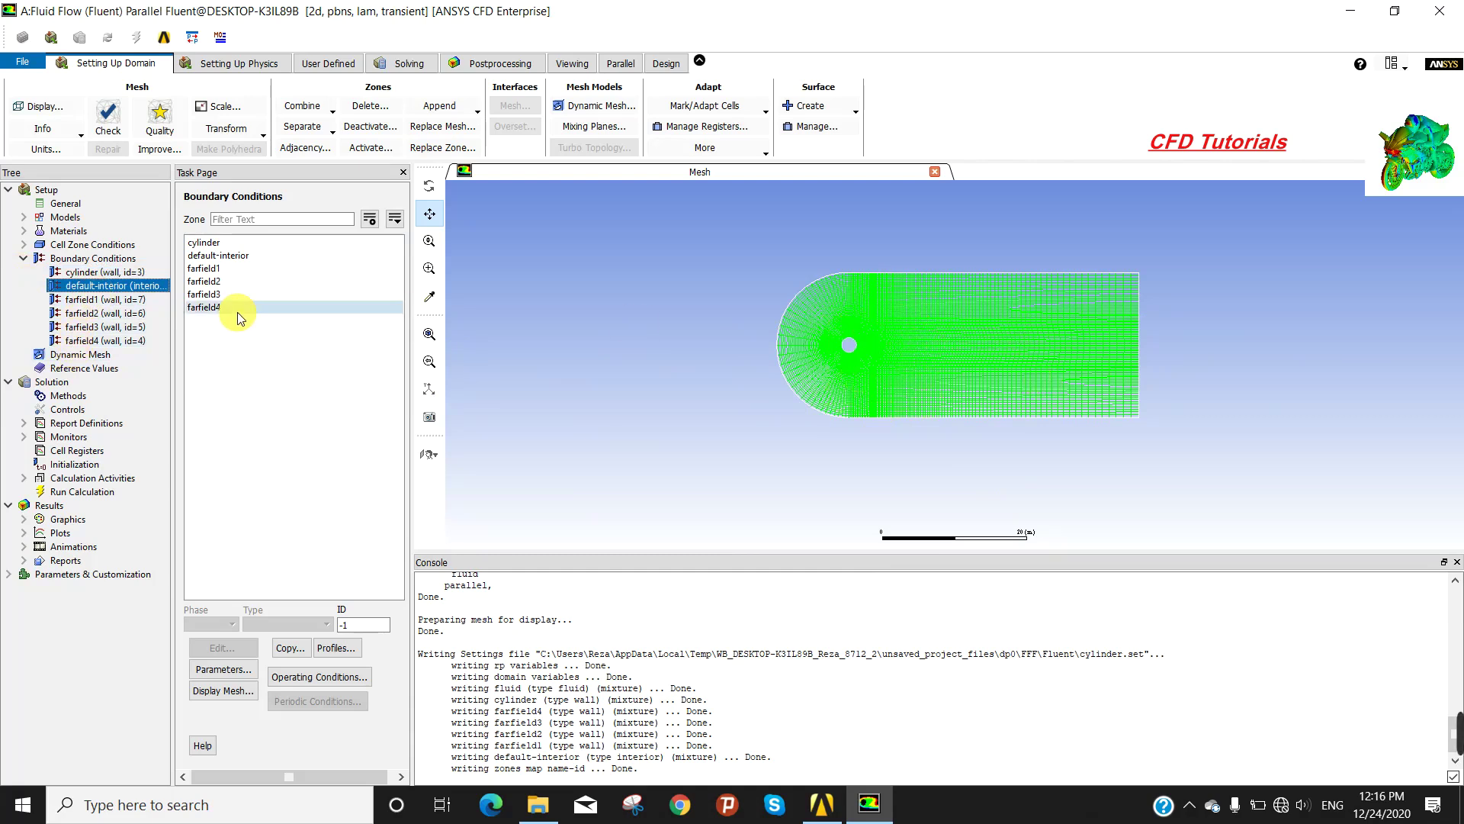
click(213, 268)
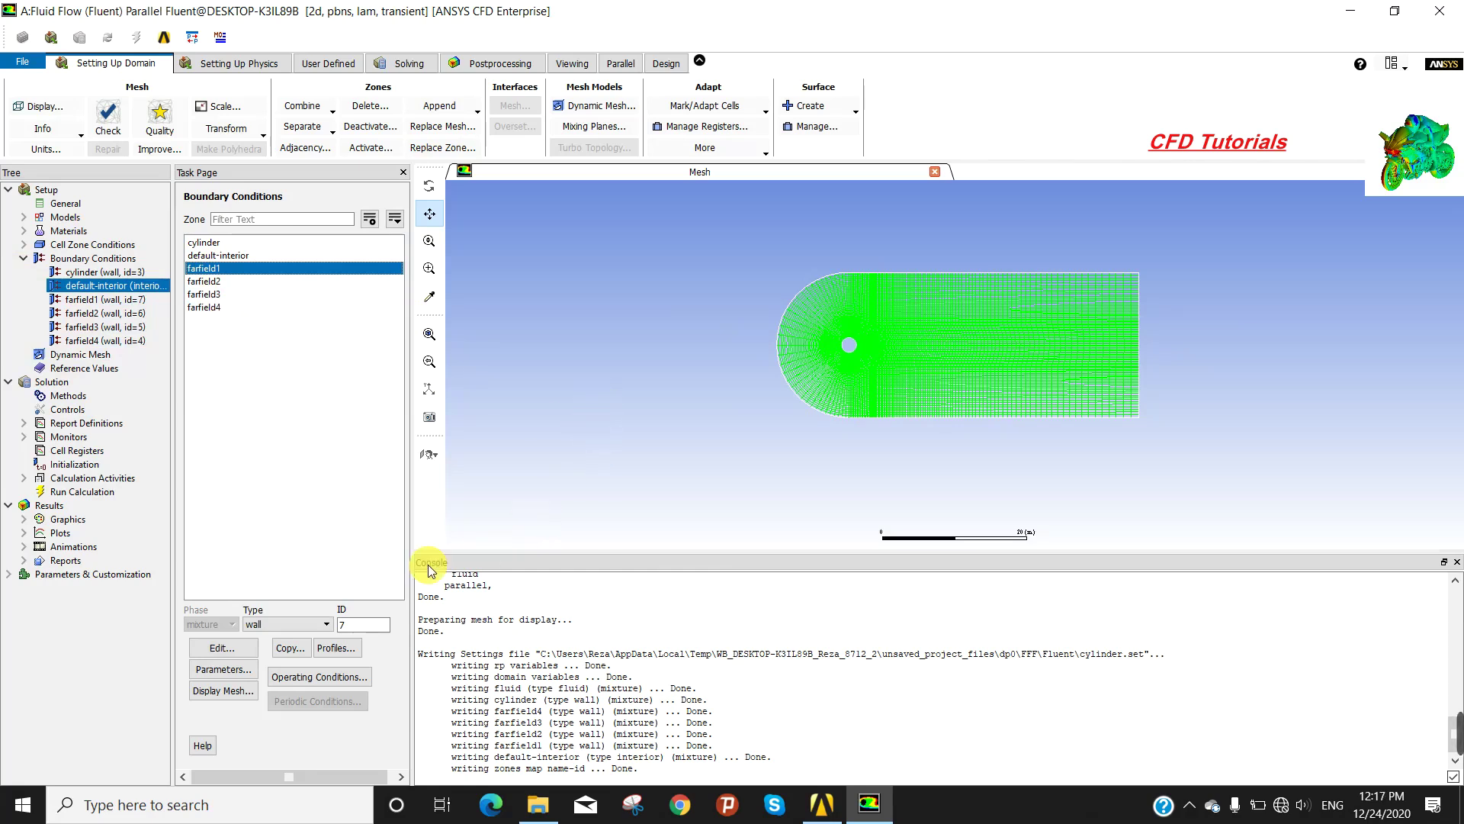
Make farfield1 and farfield2 velocity inlets with velocity specified by Components.
click(305, 623)
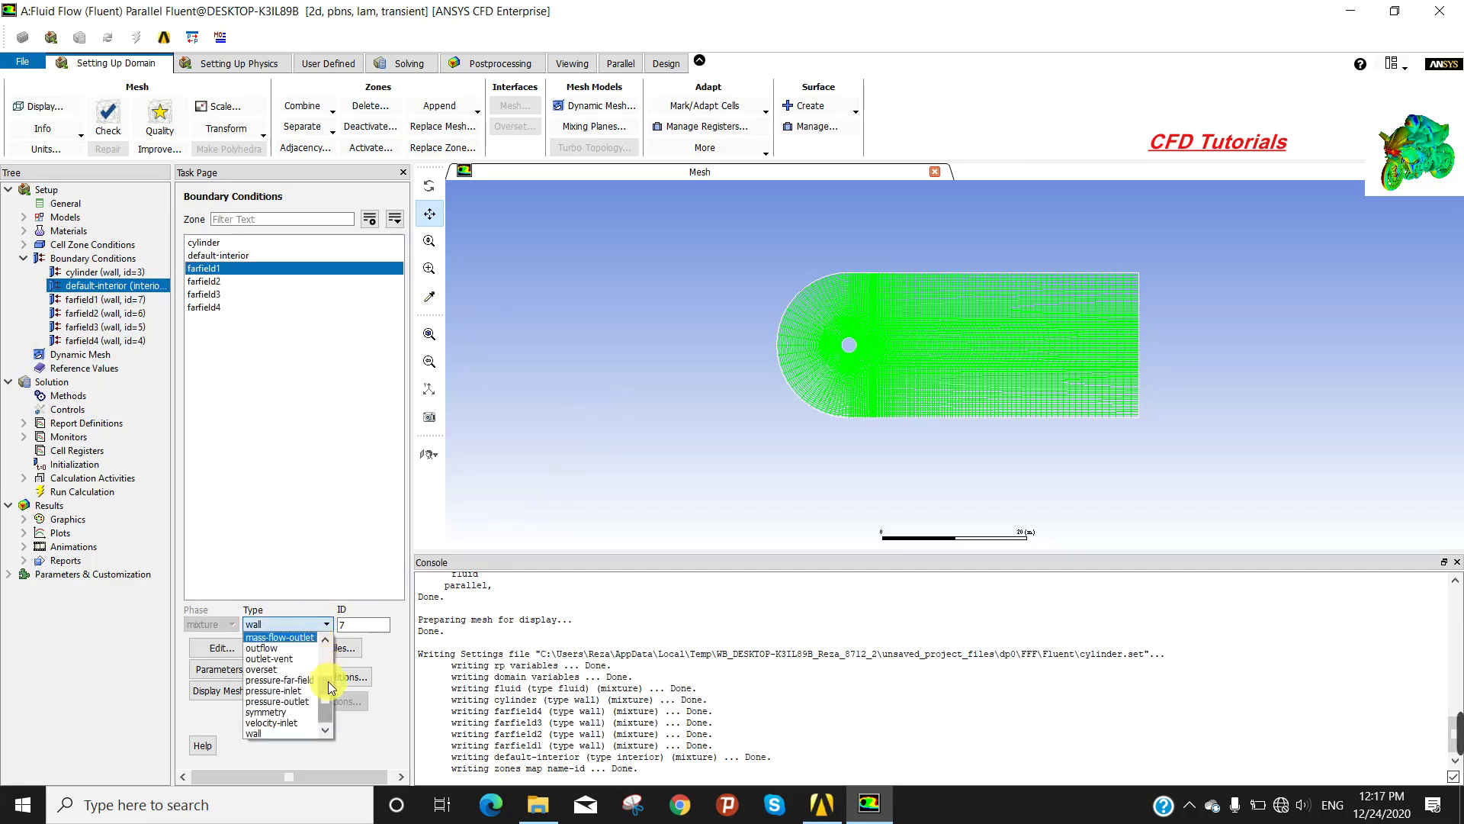
click(300, 720)
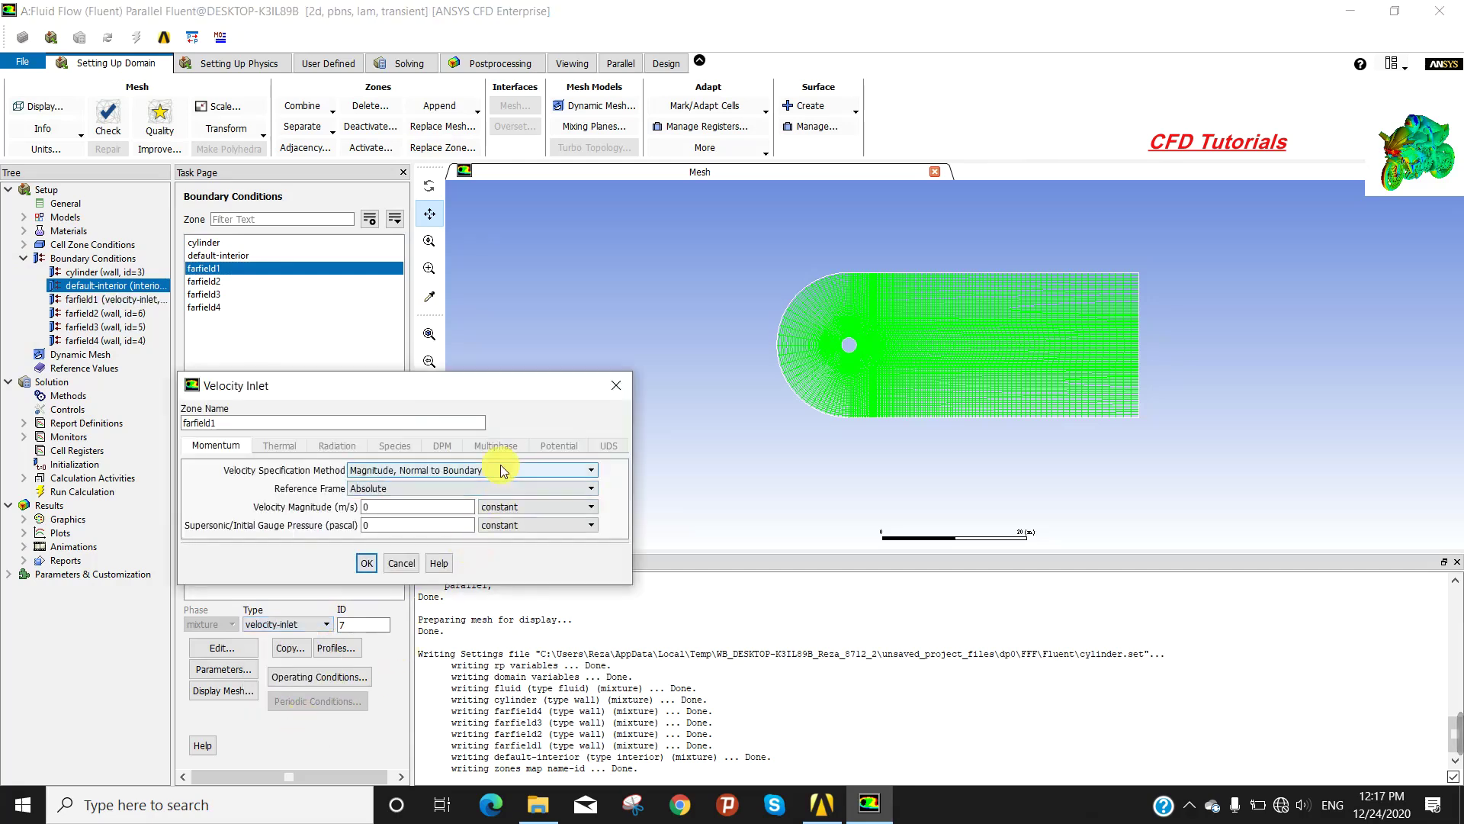
click(501, 470)
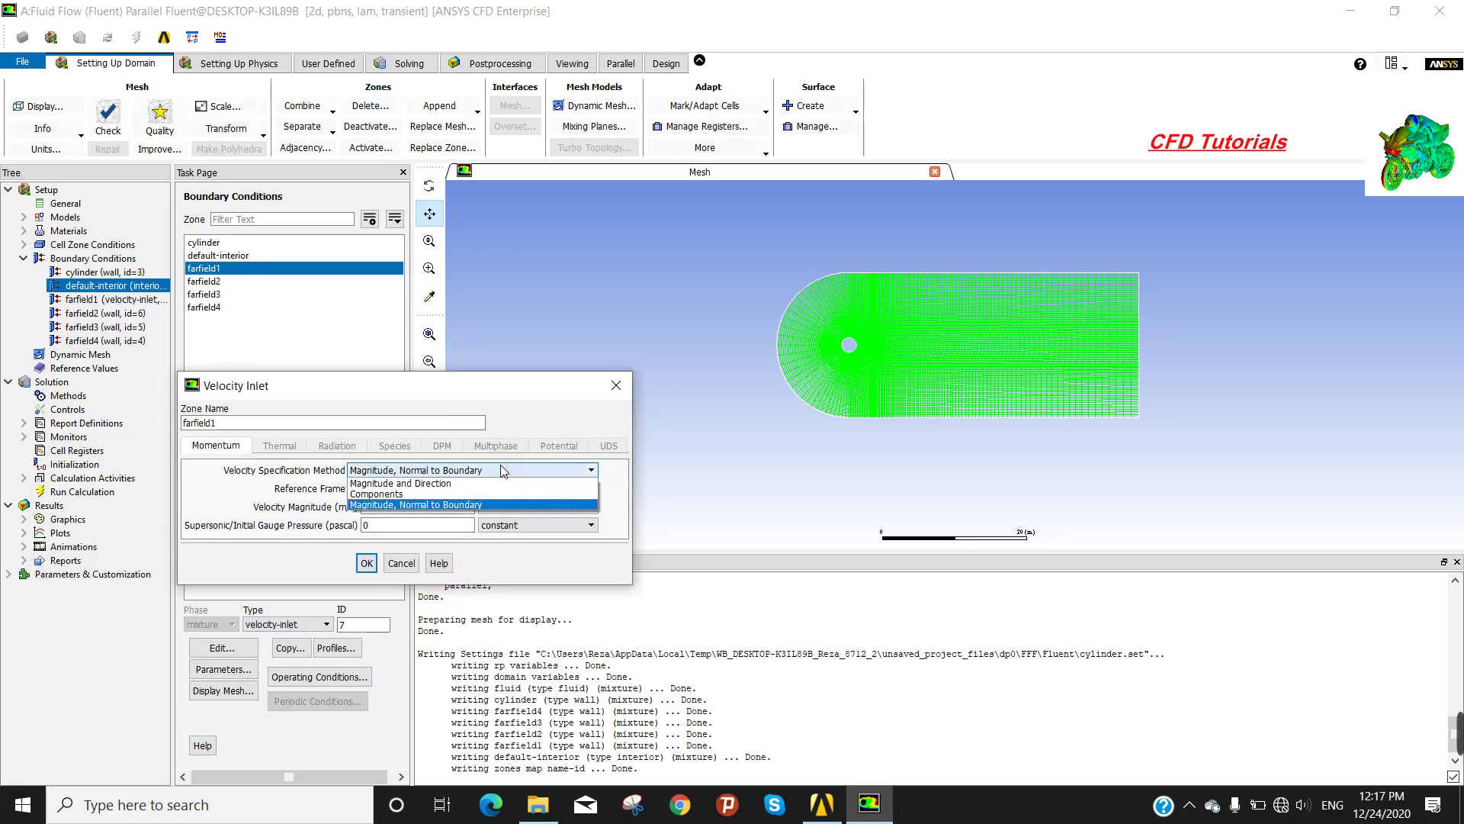
click(429, 493)
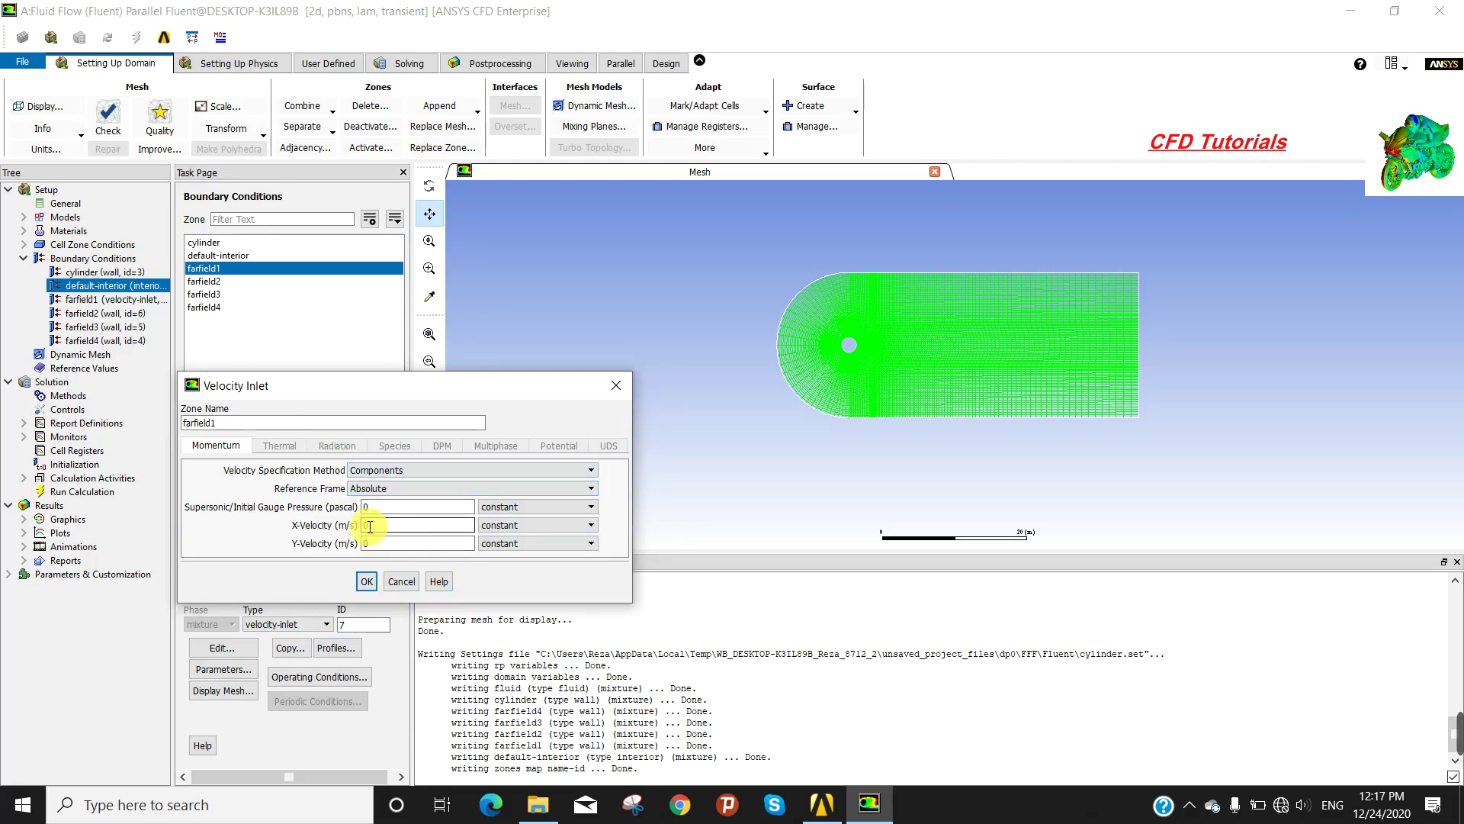
click(370, 581)
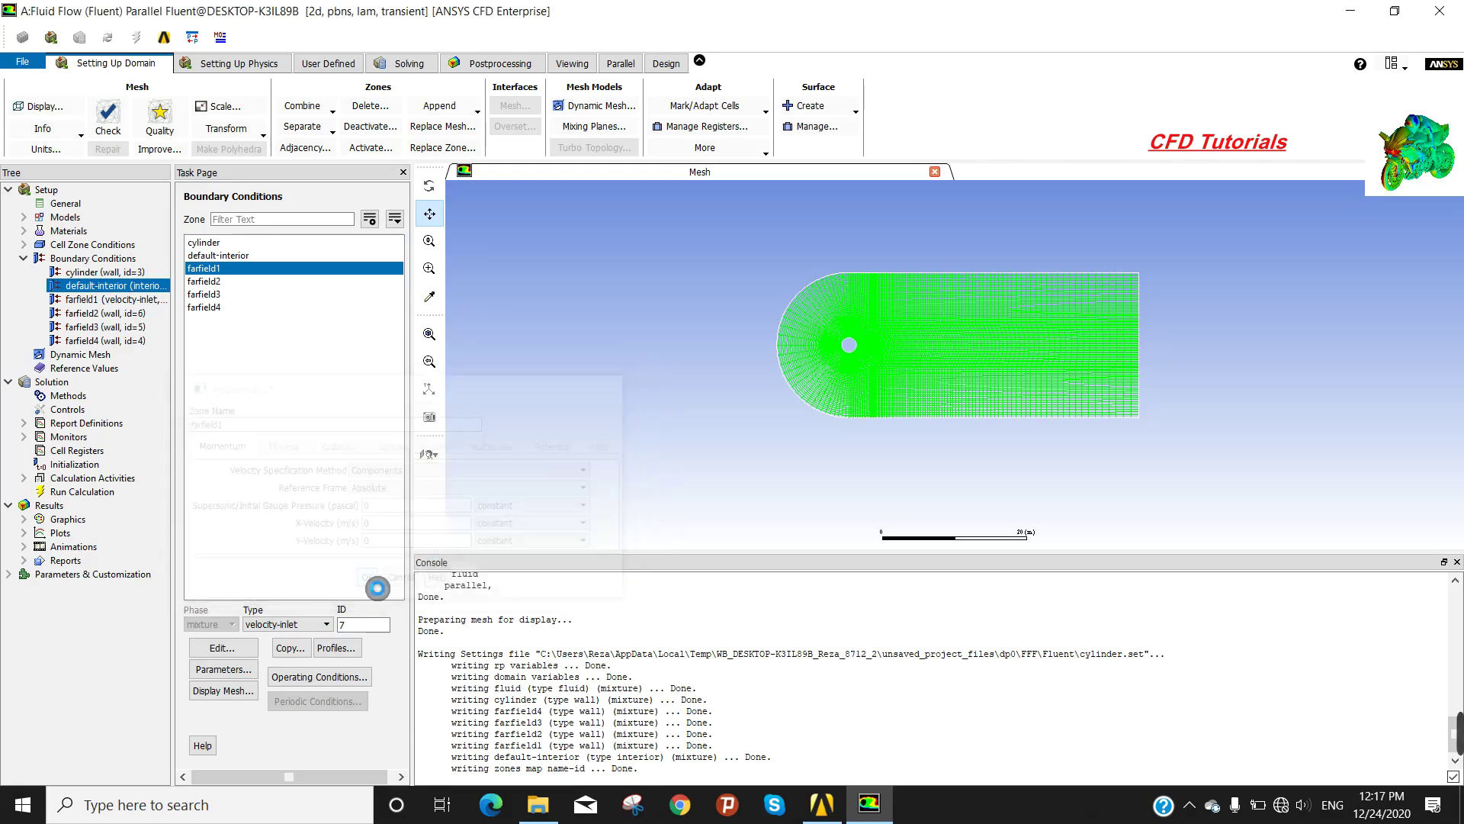
click(213, 282)
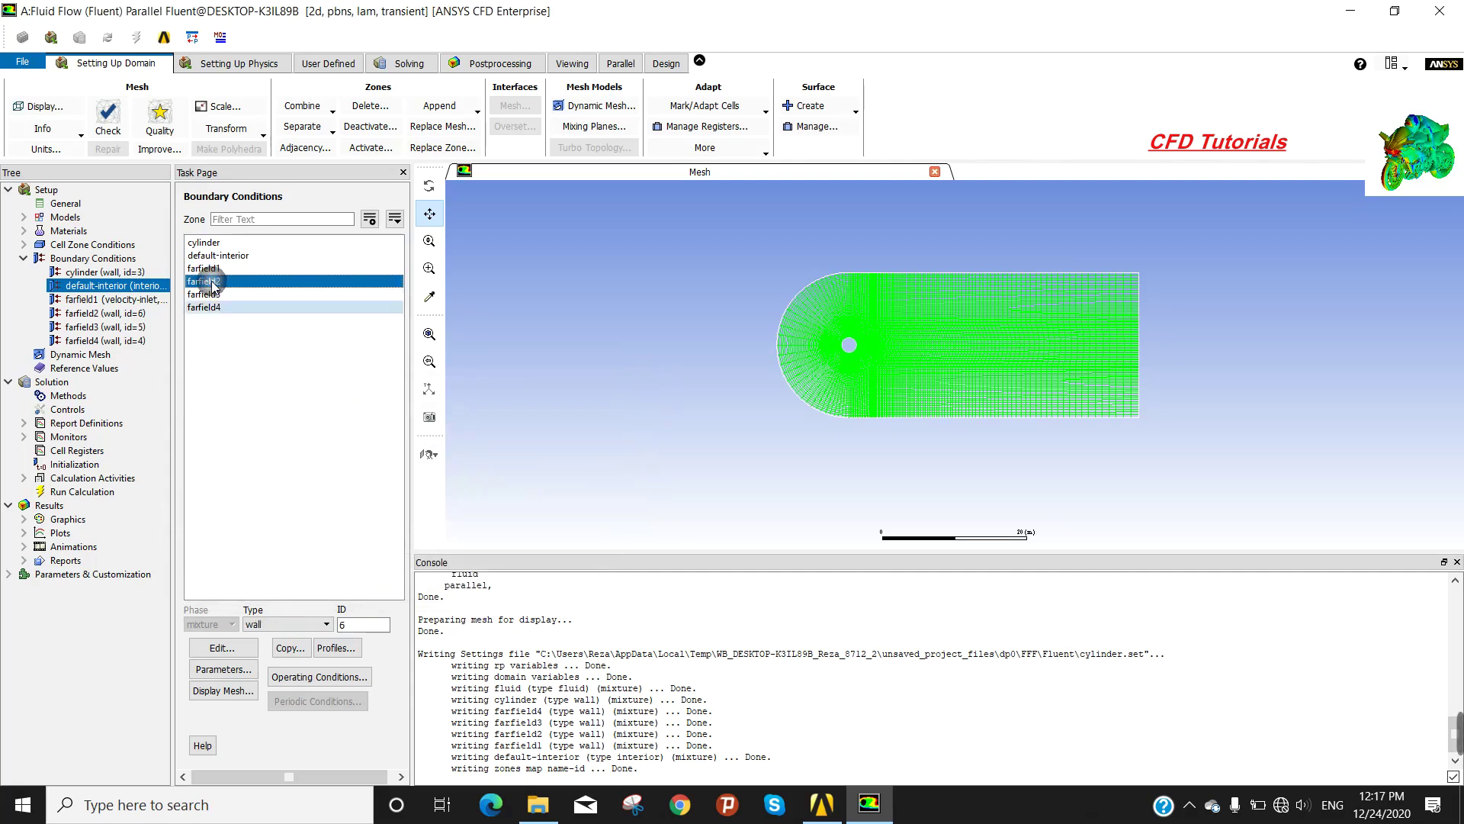
click(296, 623)
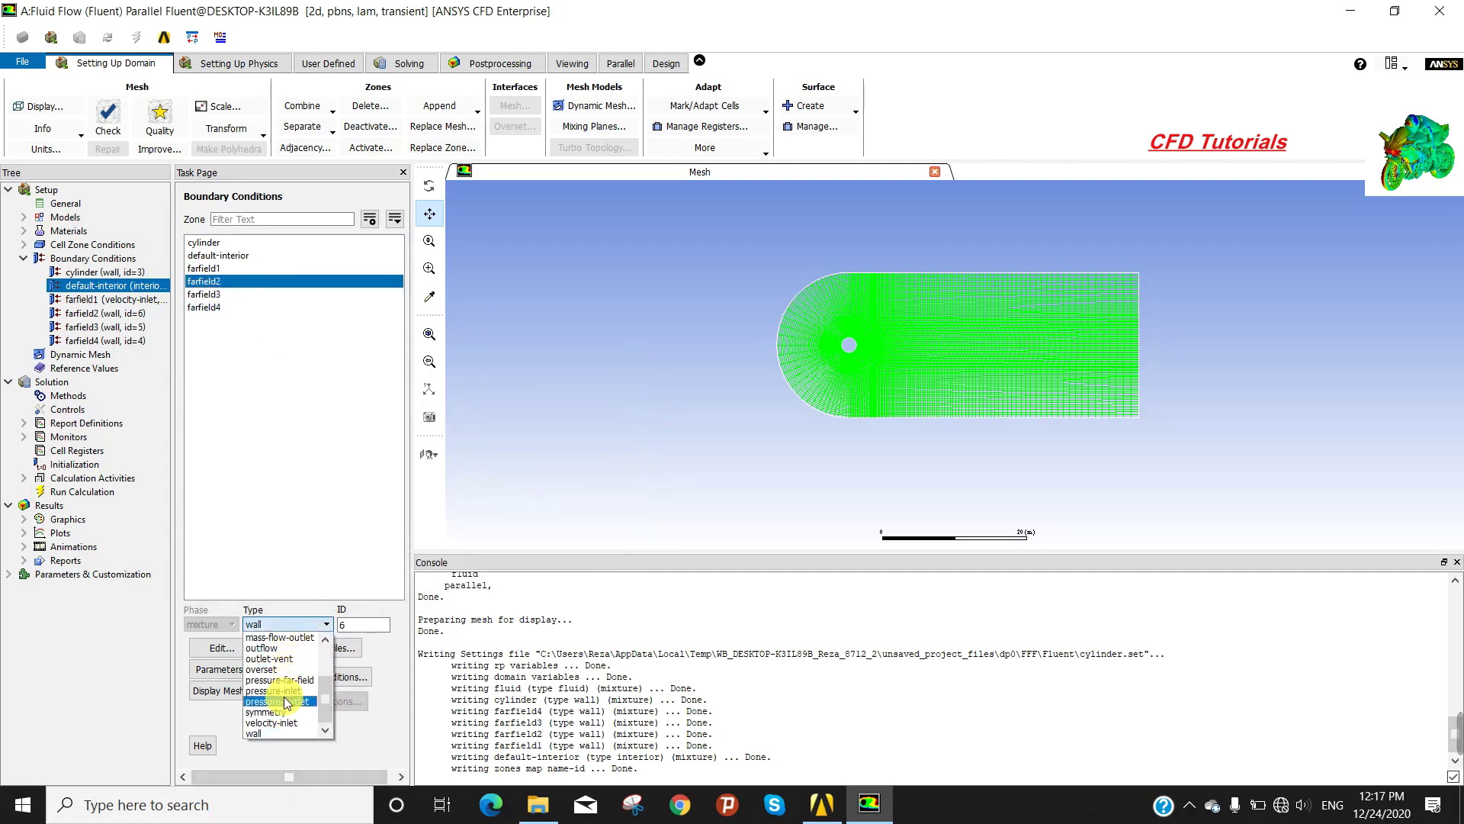
click(273, 722)
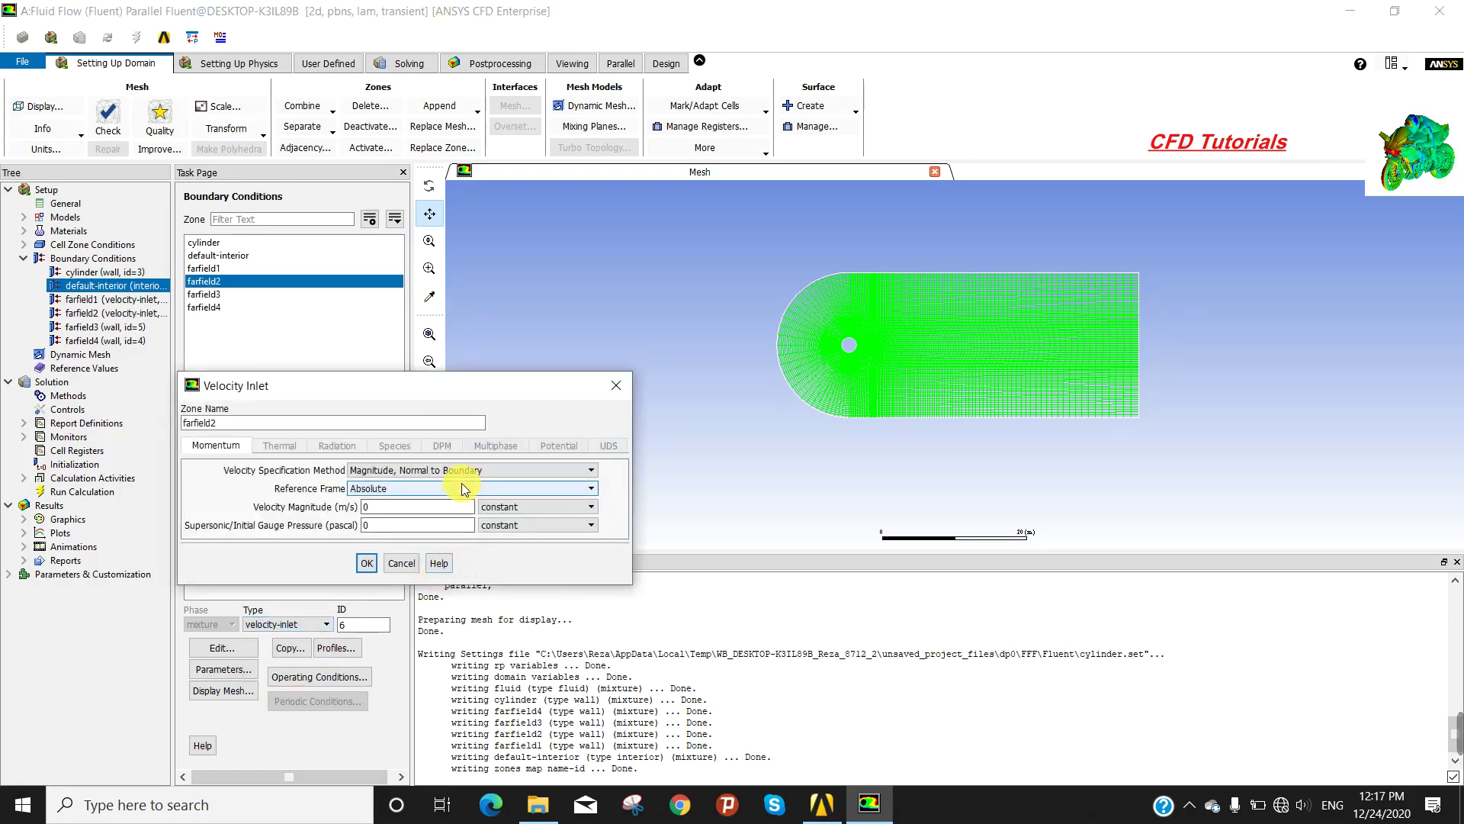
click(463, 471)
click(437, 492)
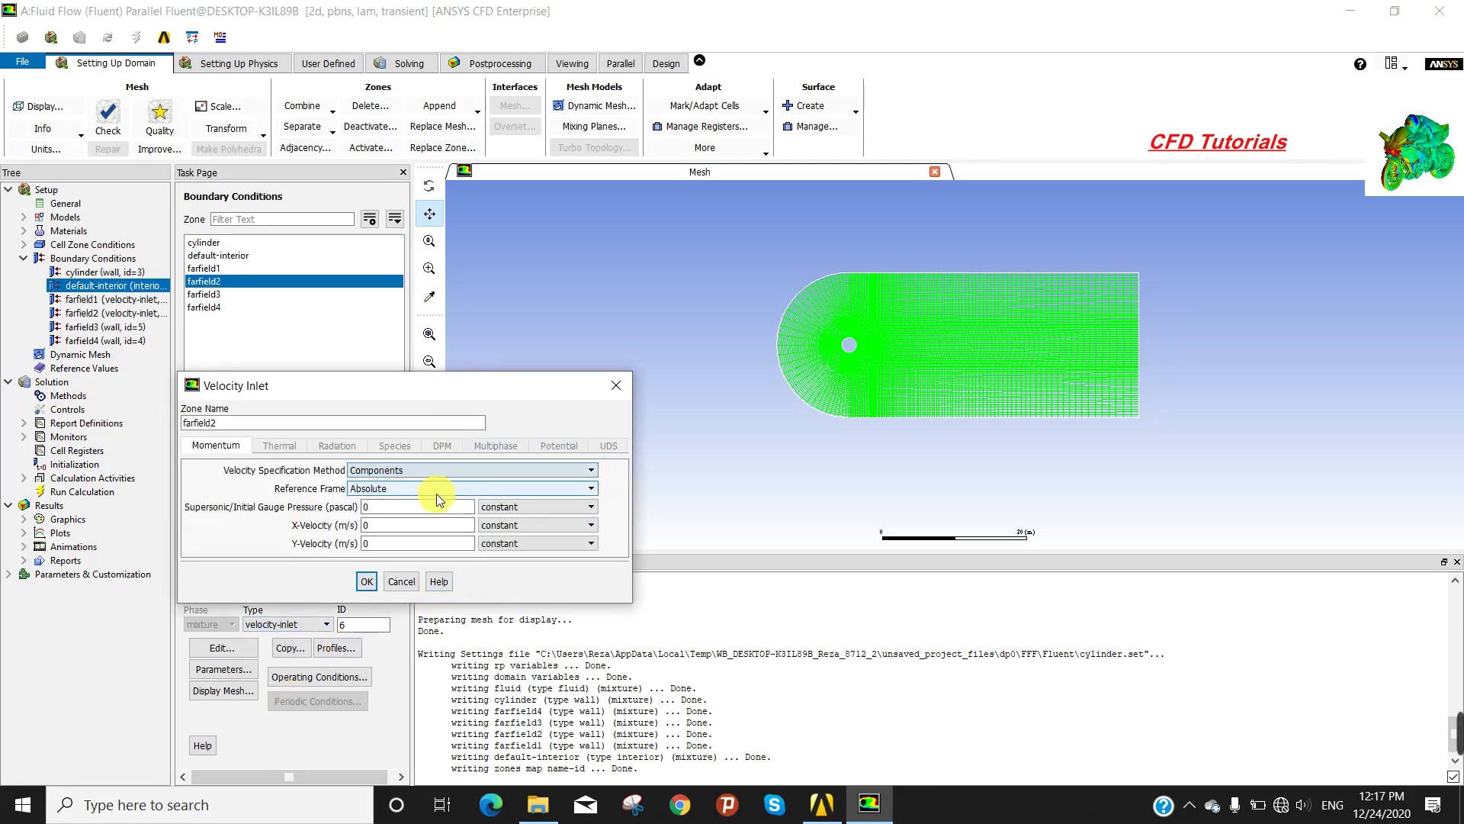
click(401, 581)
Make farfield3 a velocity inlet with velocity specified by Components.
click(213, 297)
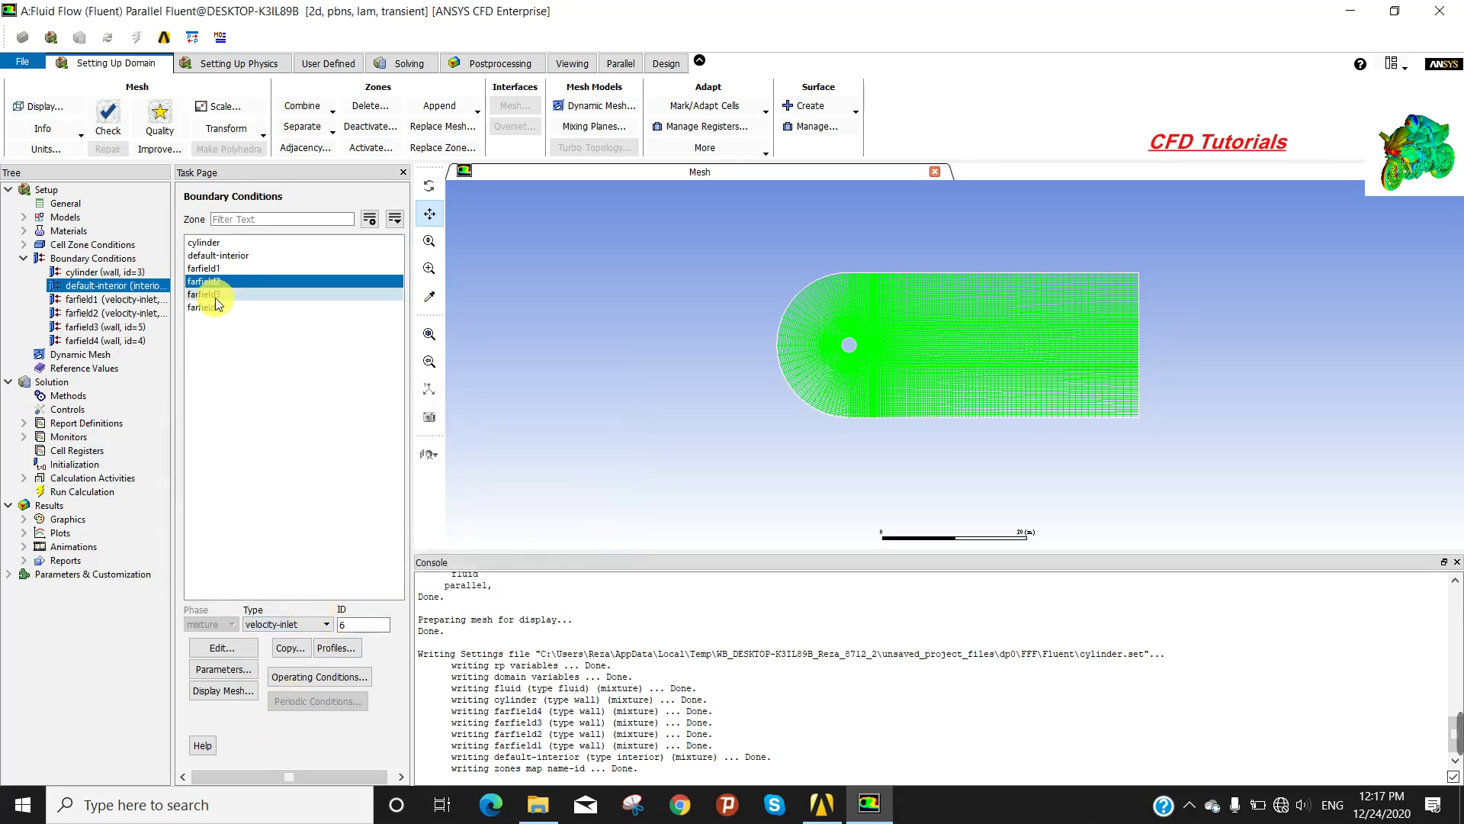
click(271, 624)
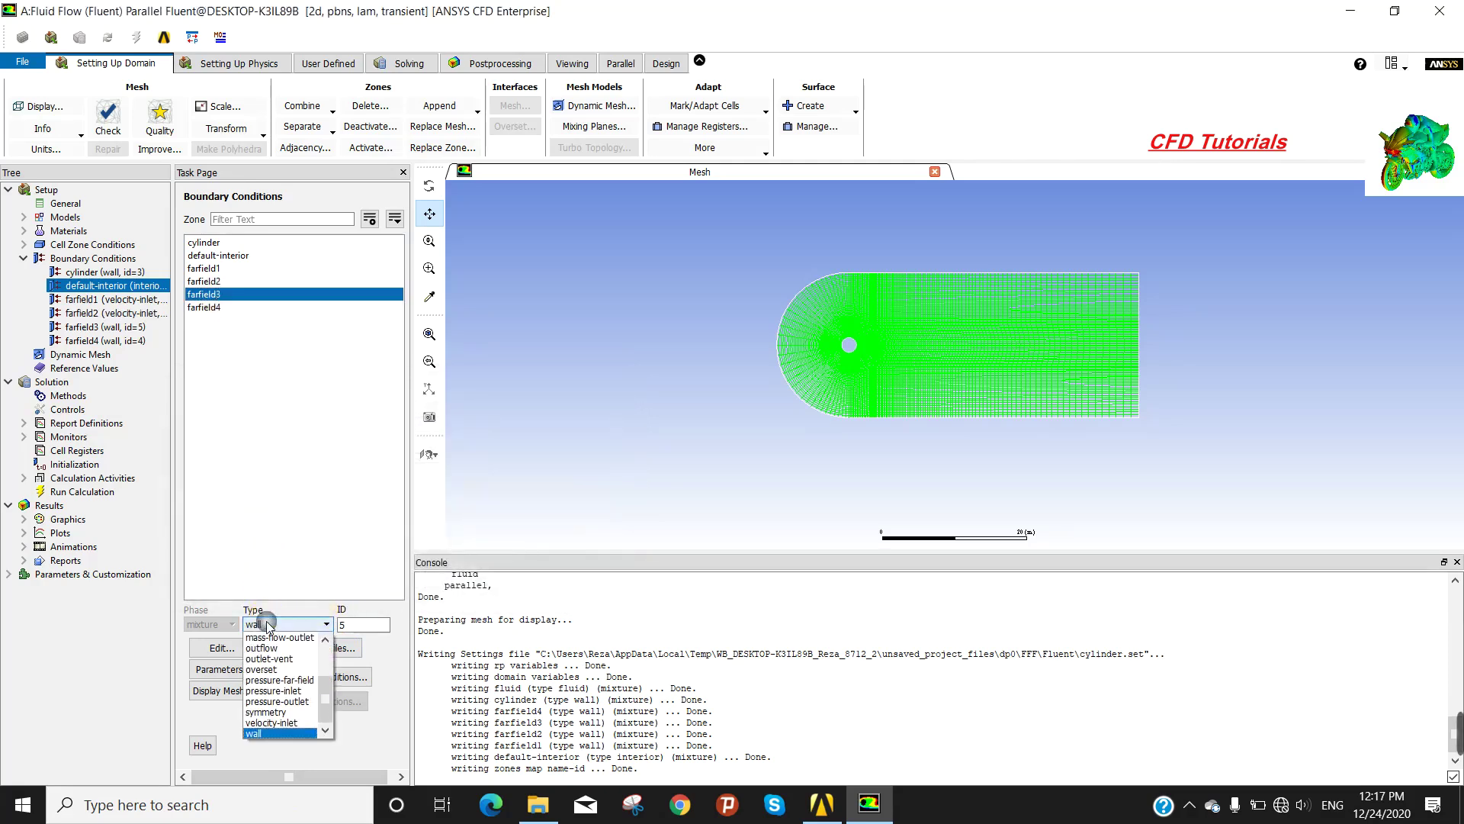
click(273, 723)
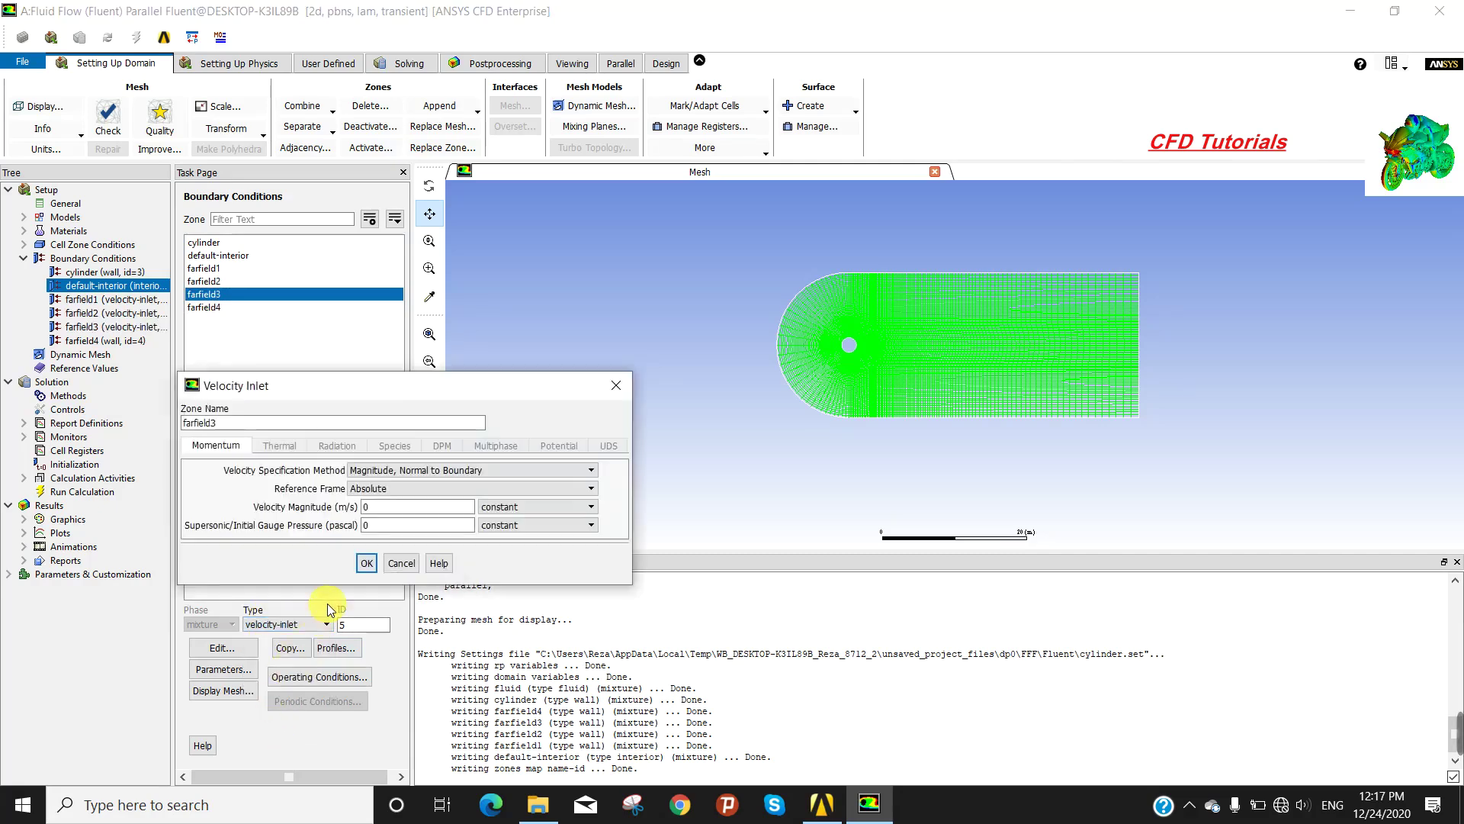
click(408, 470)
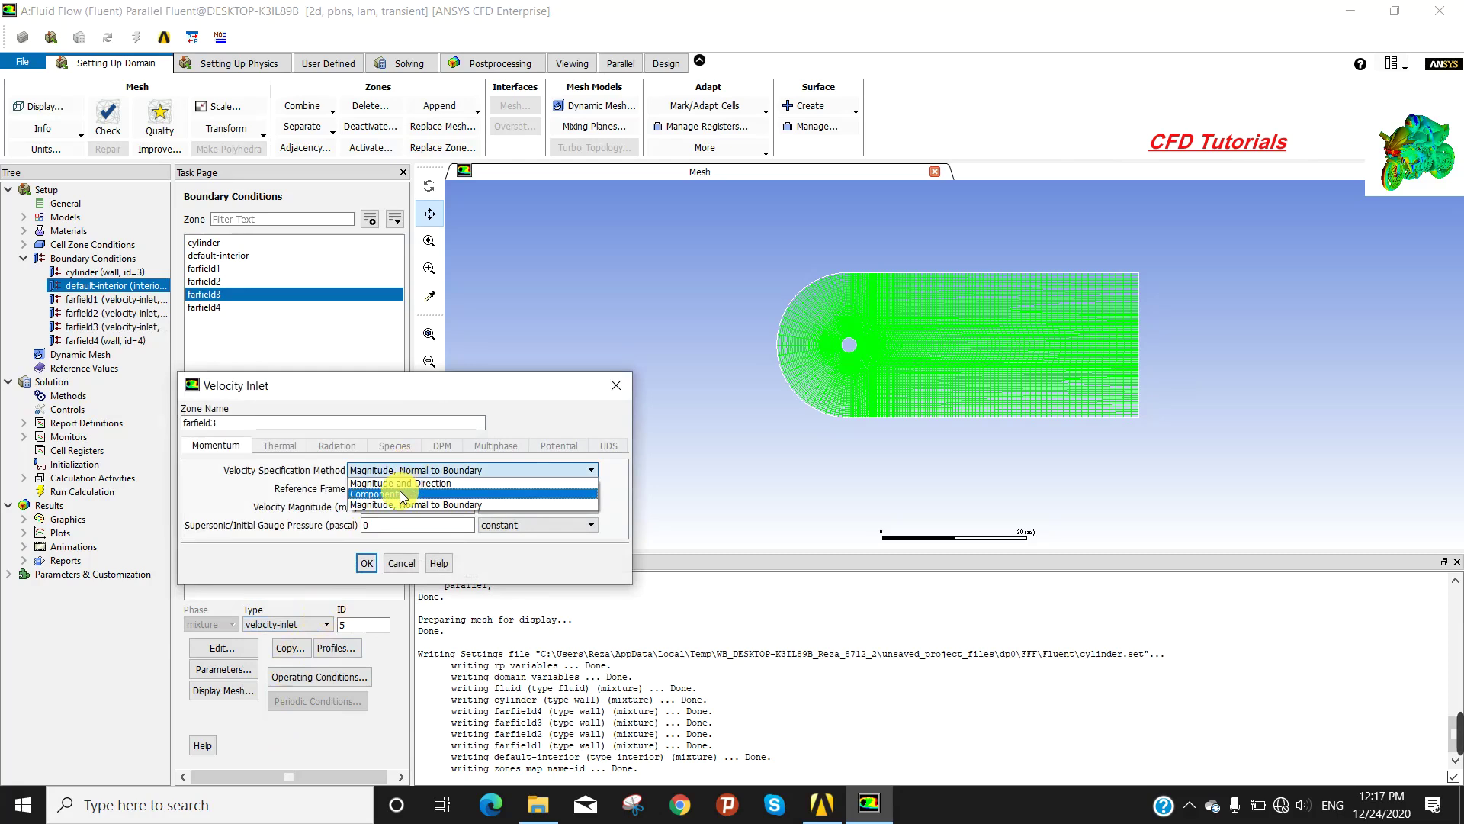
click(400, 495)
click(367, 598)
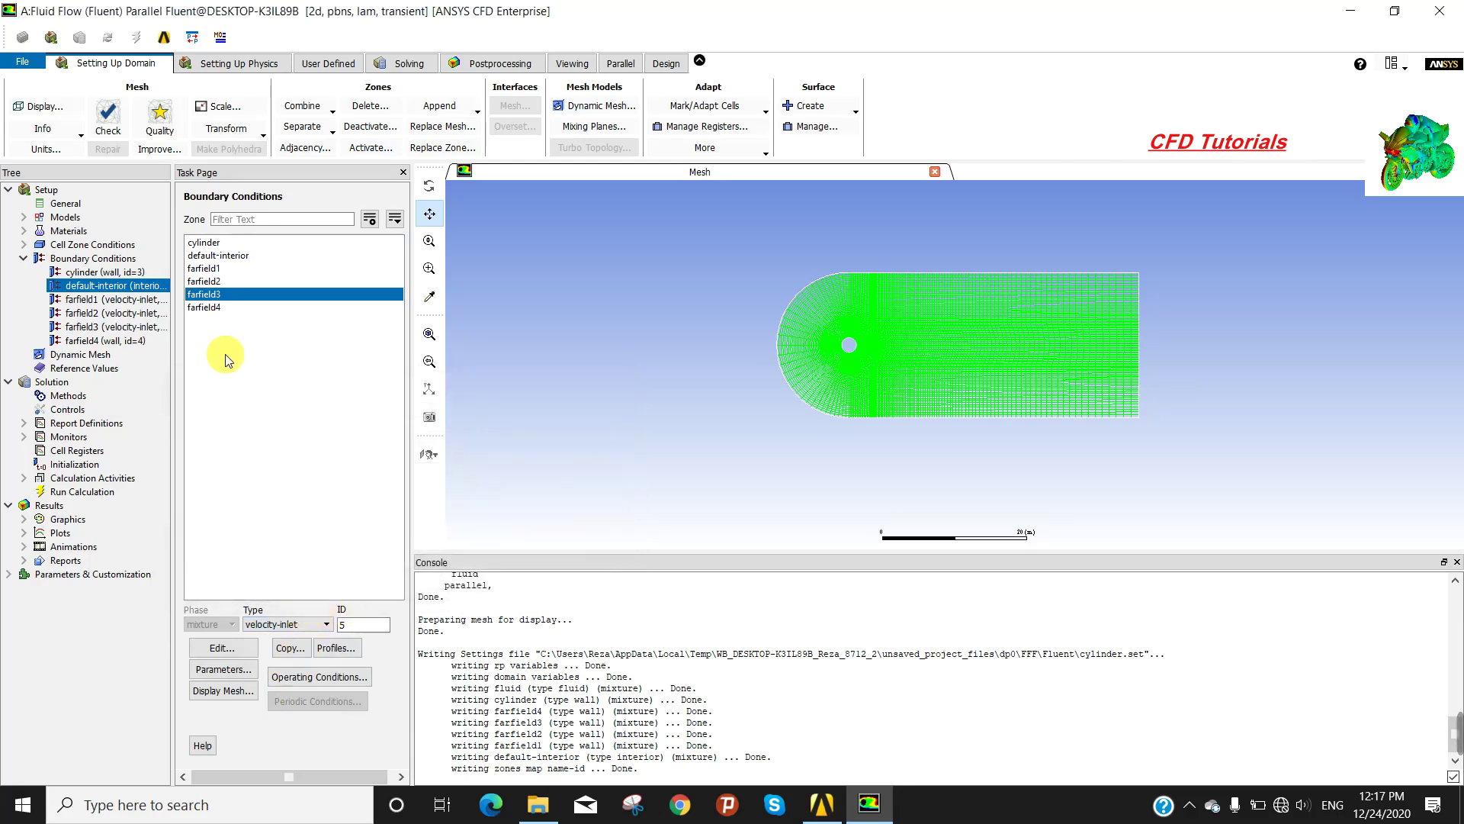
Make farfield4 a pressure outlet at 0 Pa gauge pressure.
click(219, 306)
click(280, 623)
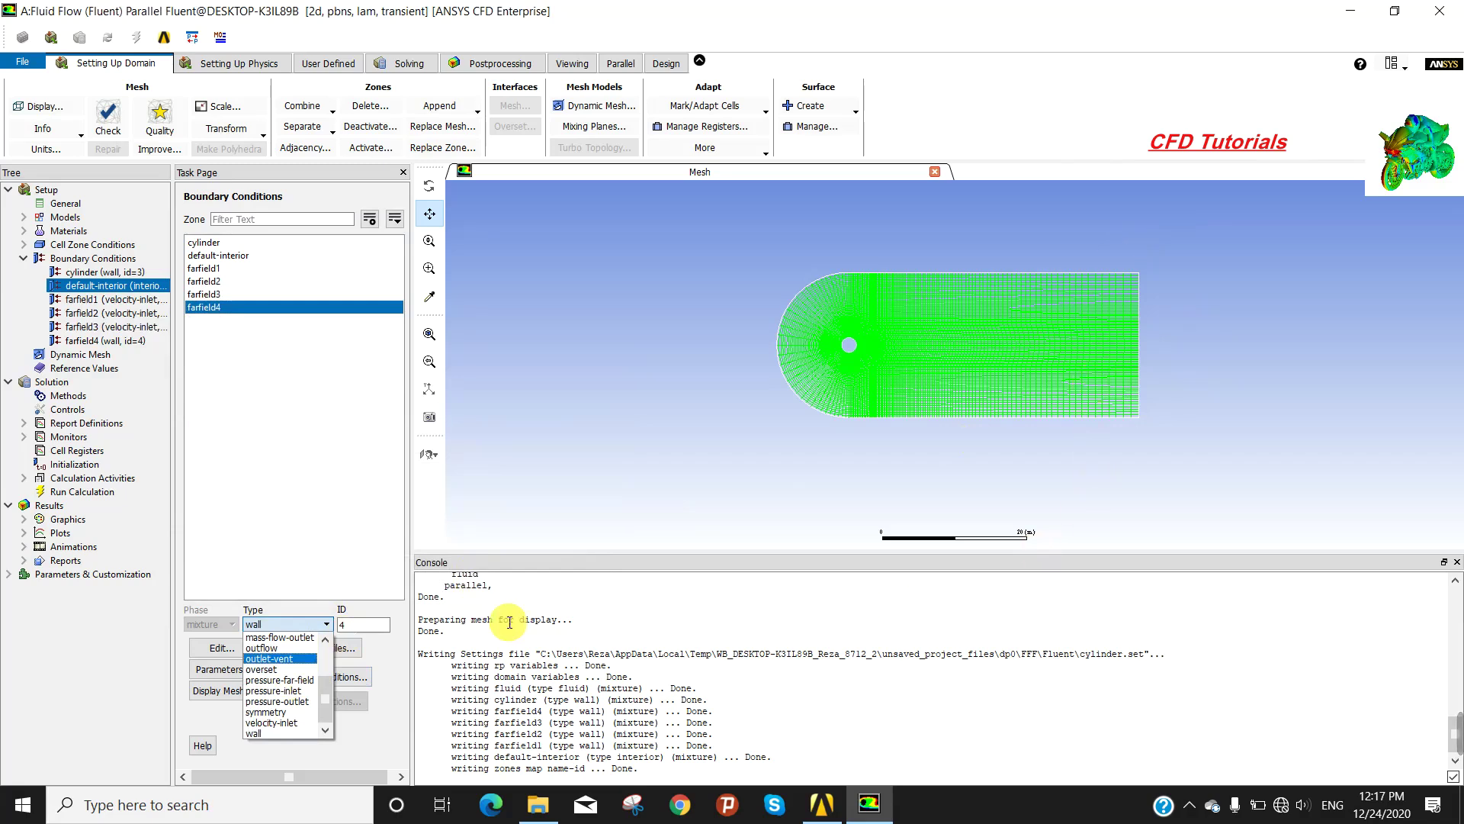
click(313, 701)
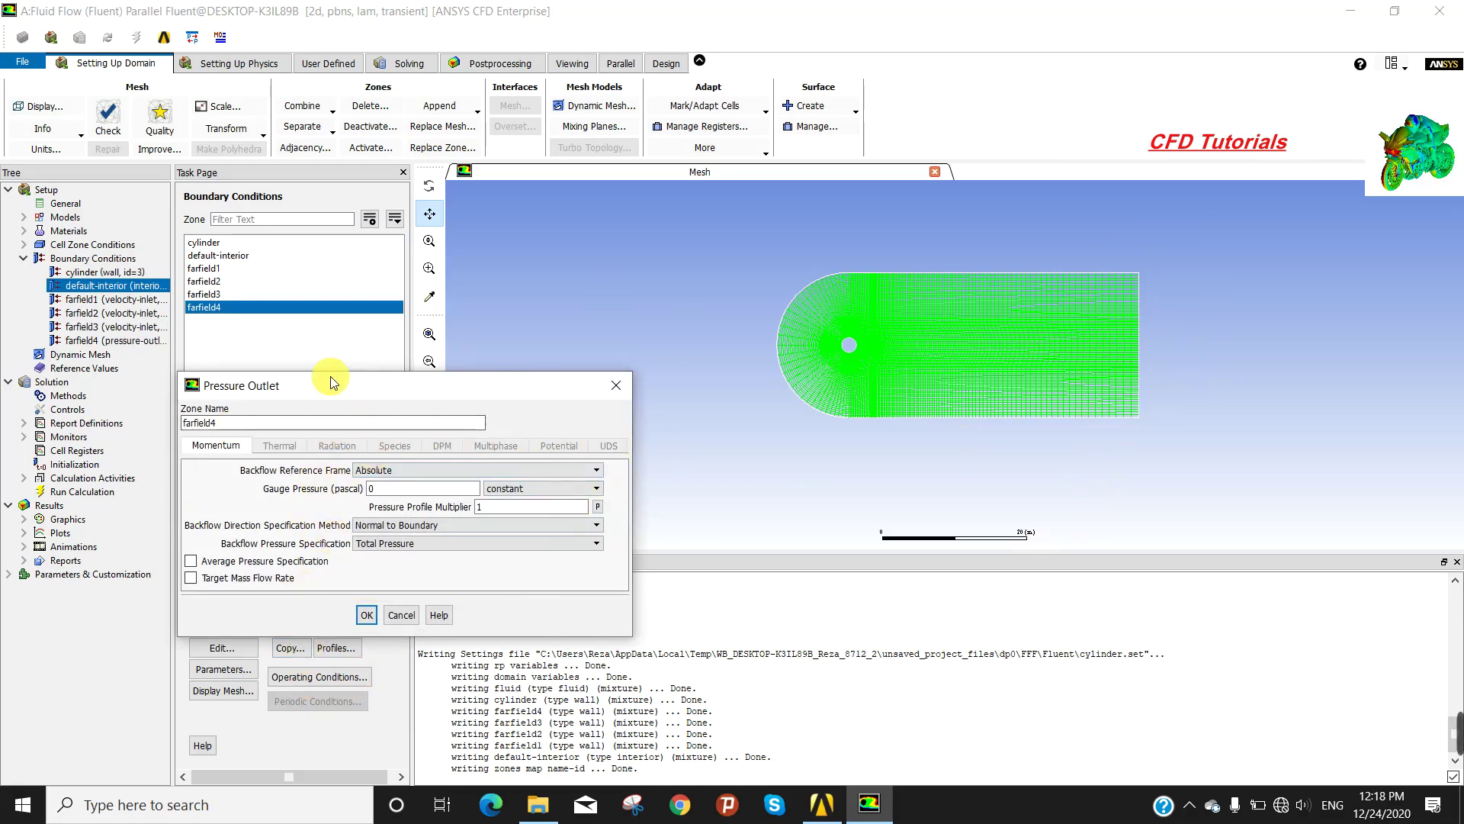
drag(414, 383, 491, 278)
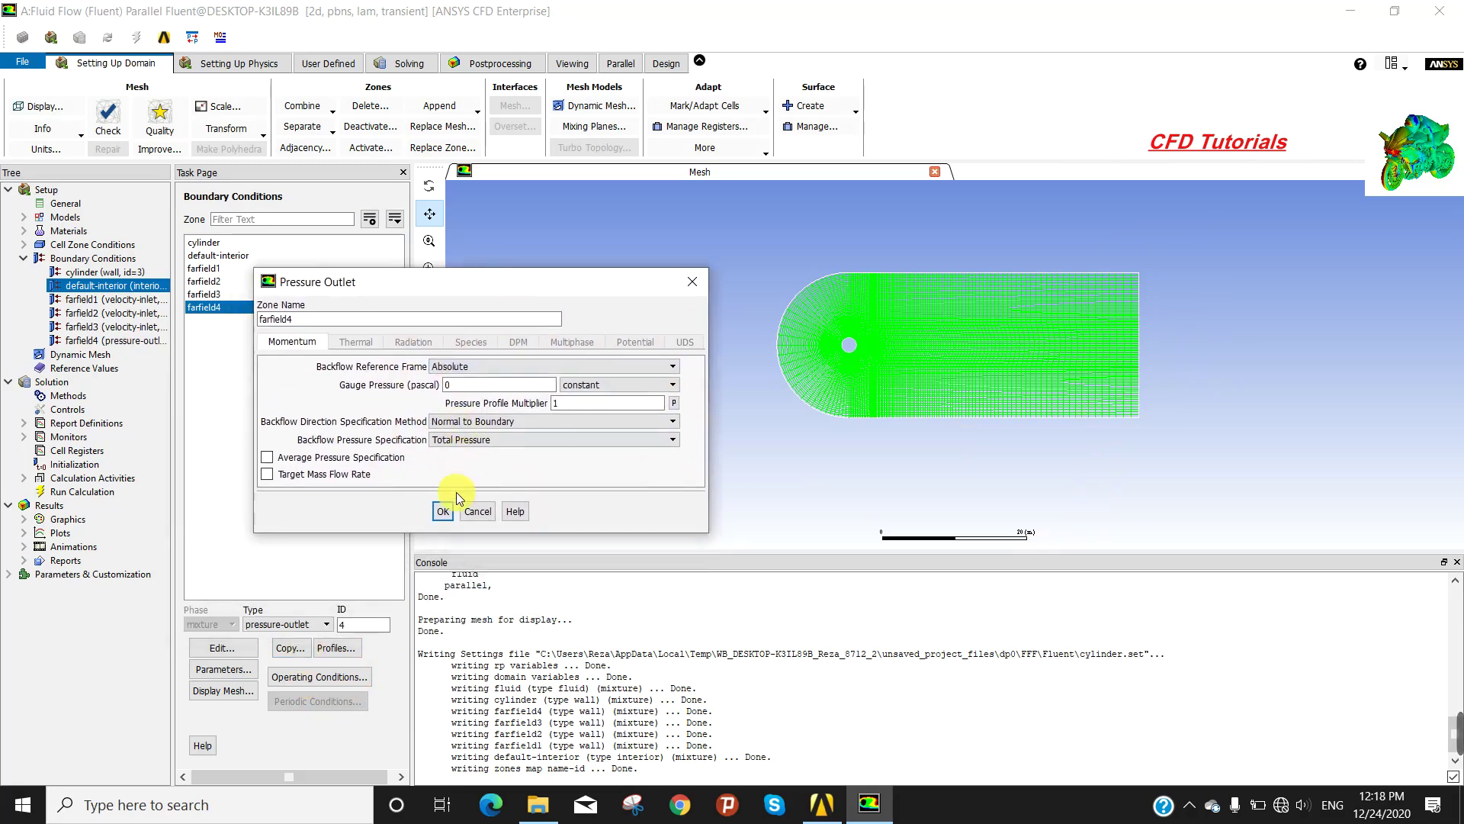
click(444, 511)
click(445, 511)
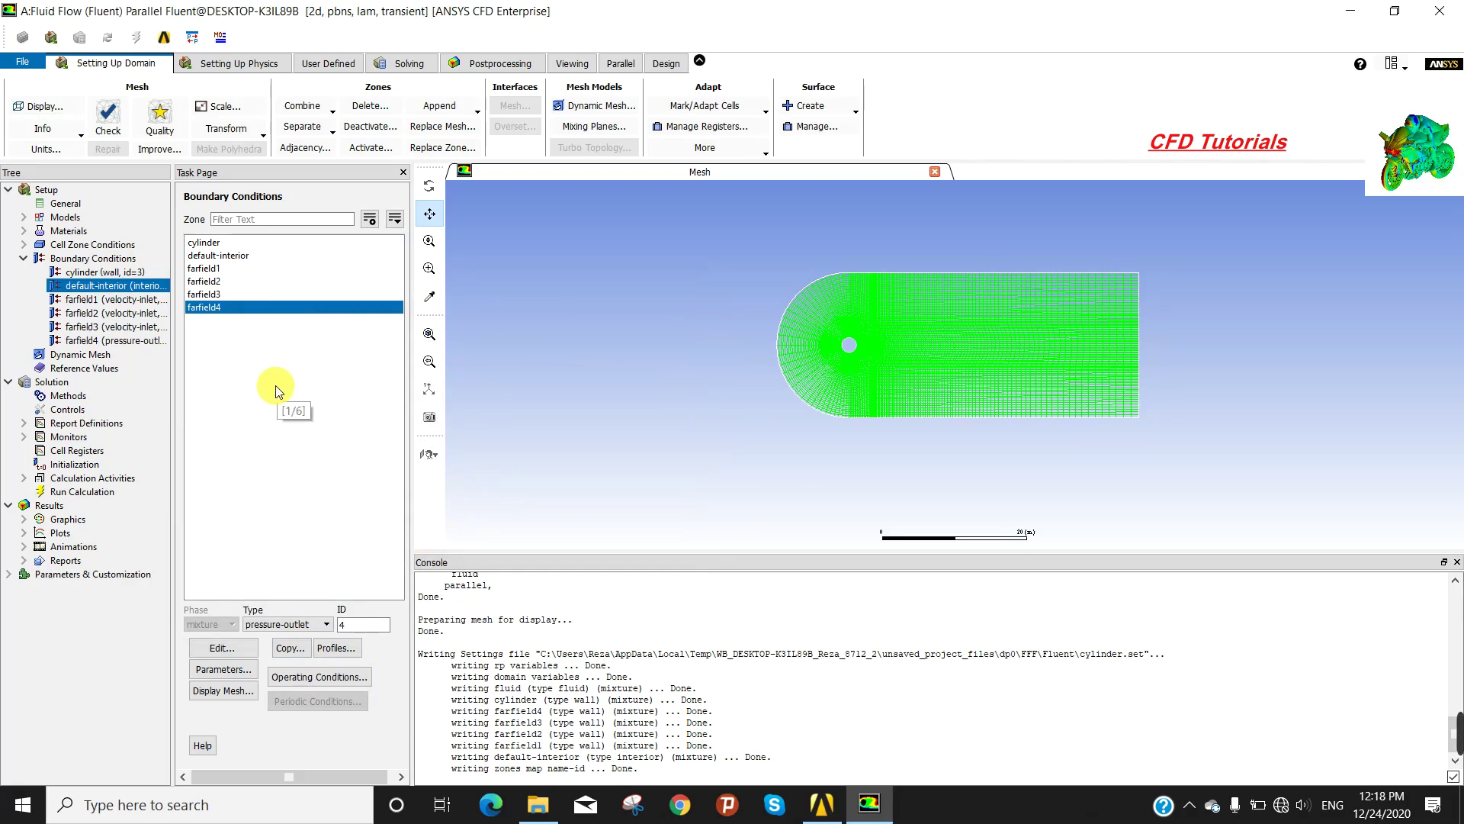
Set farfield1's inlet X-velocity to 80 m/s.
double_click(128, 300)
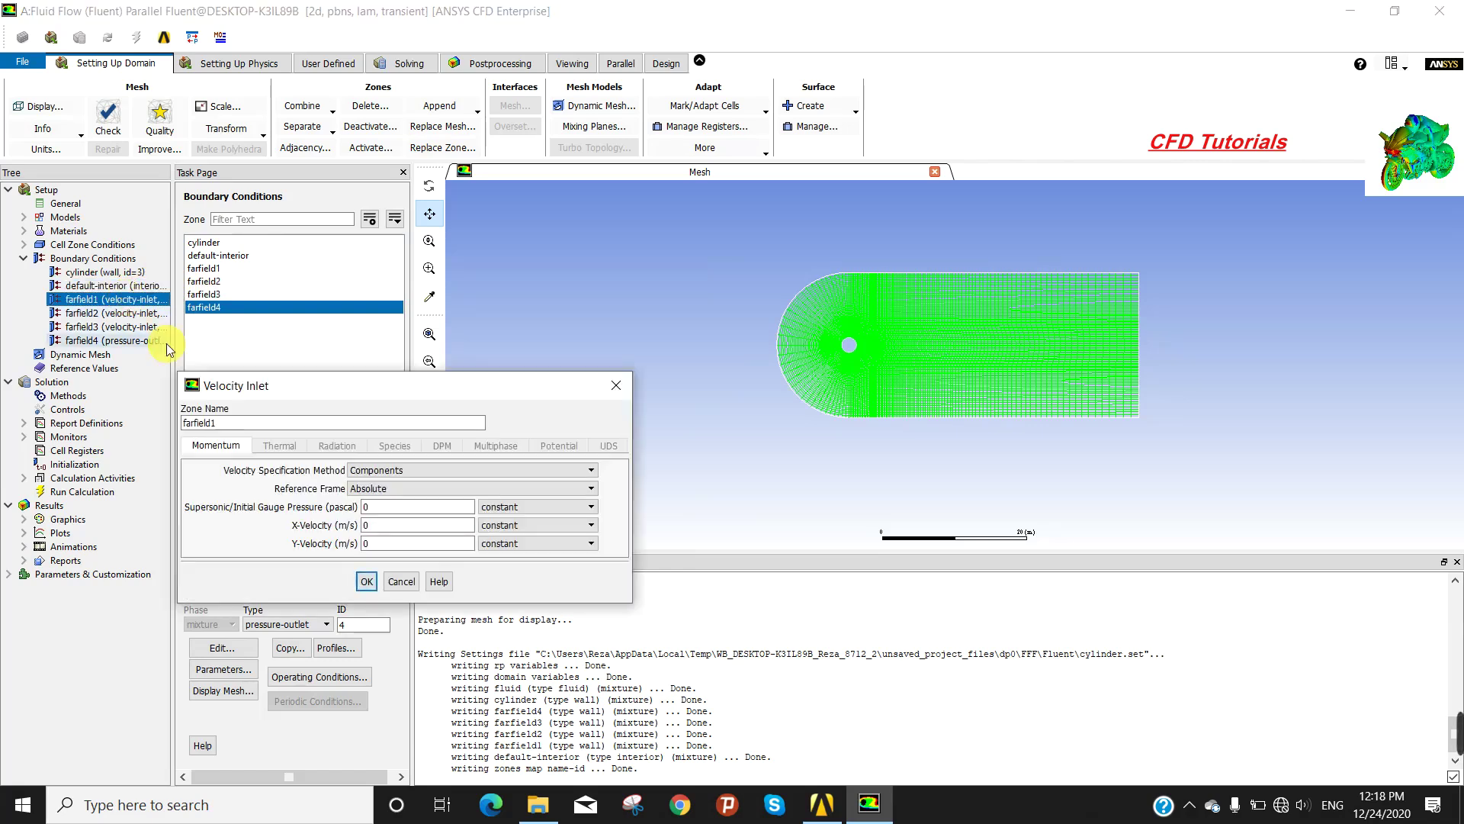
drag(382, 526, 340, 525)
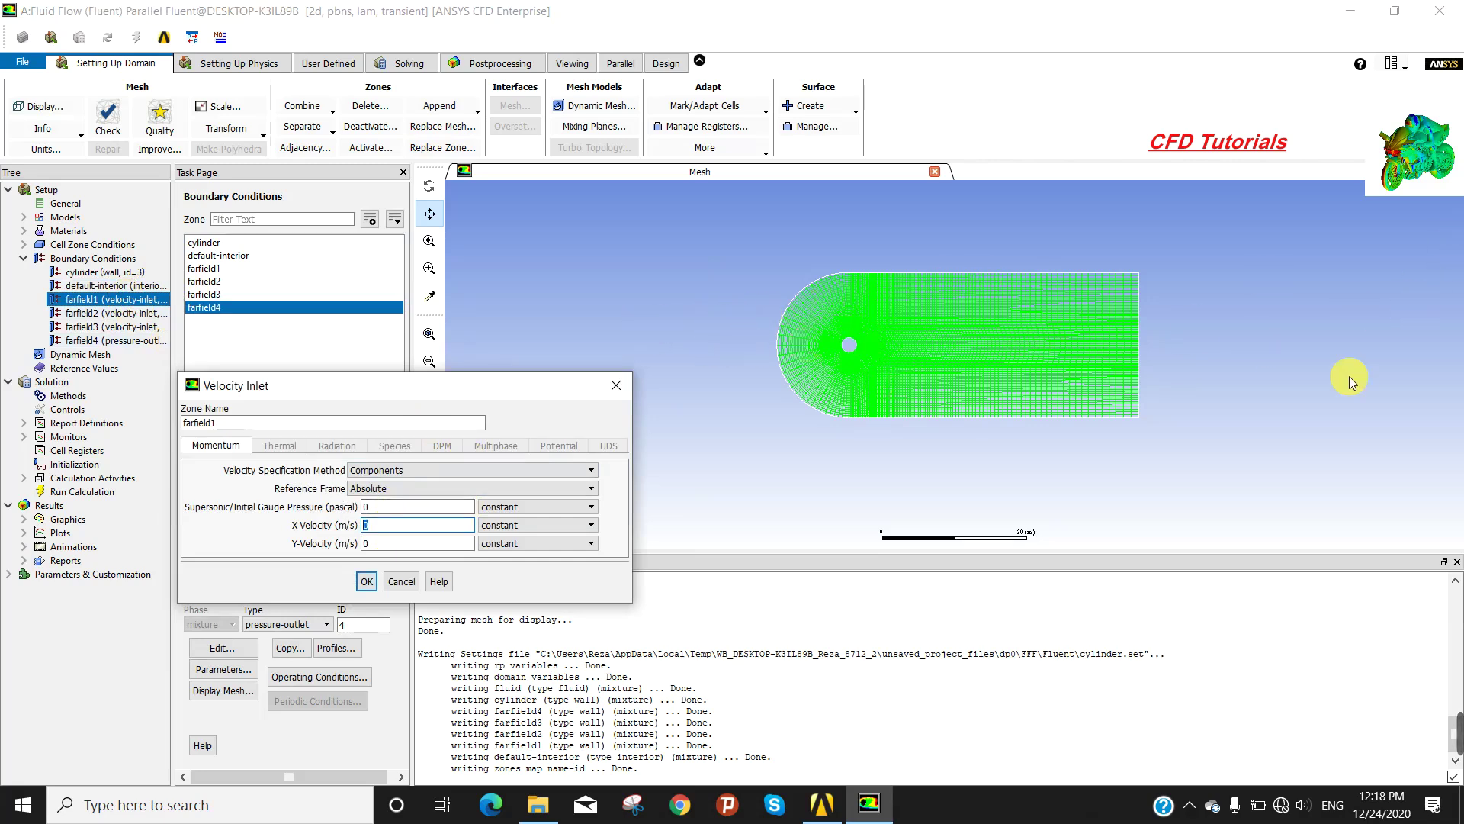
drag(431, 382, 489, 290)
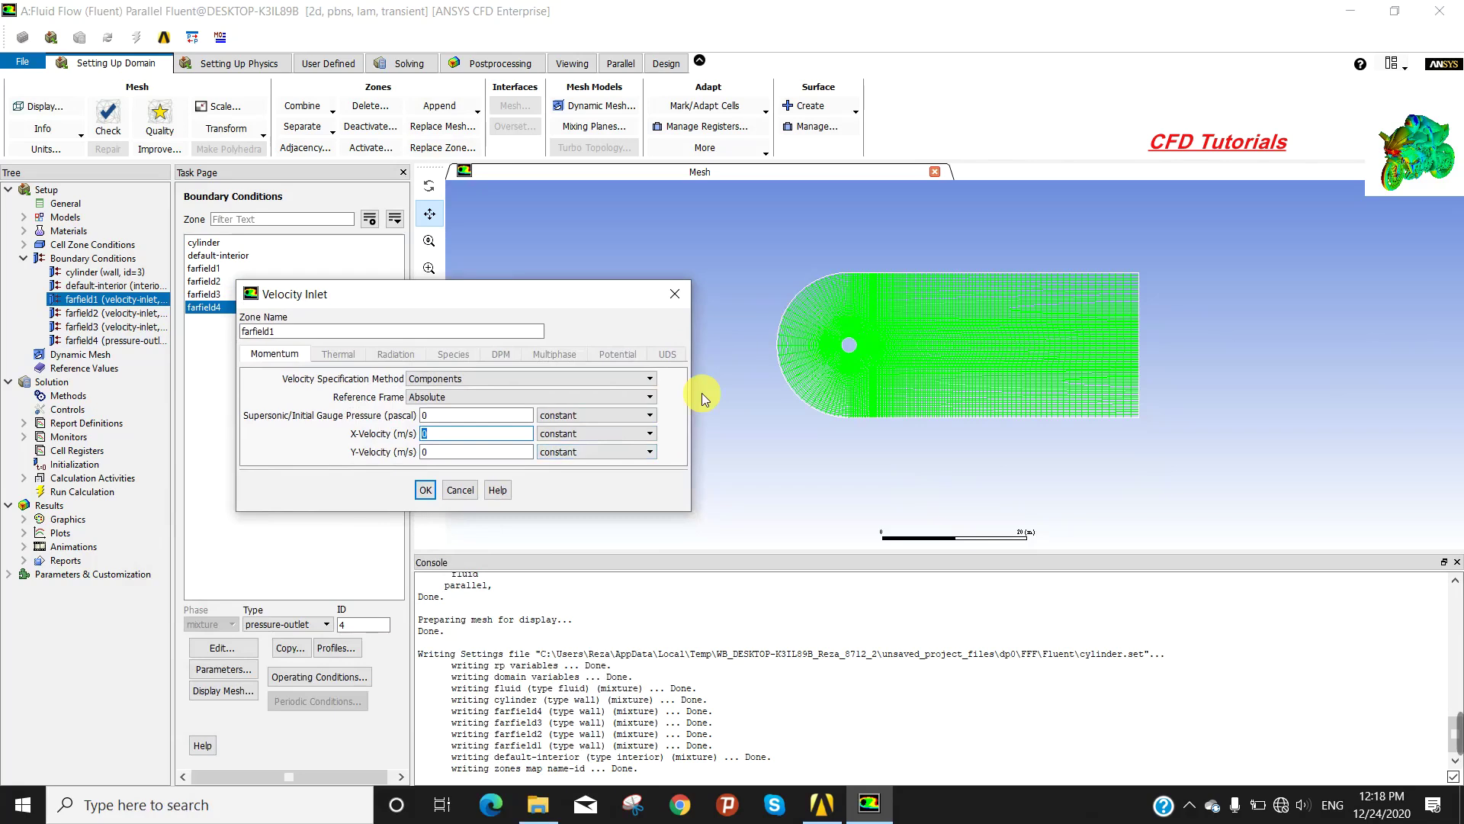
text(80)
click(424, 494)
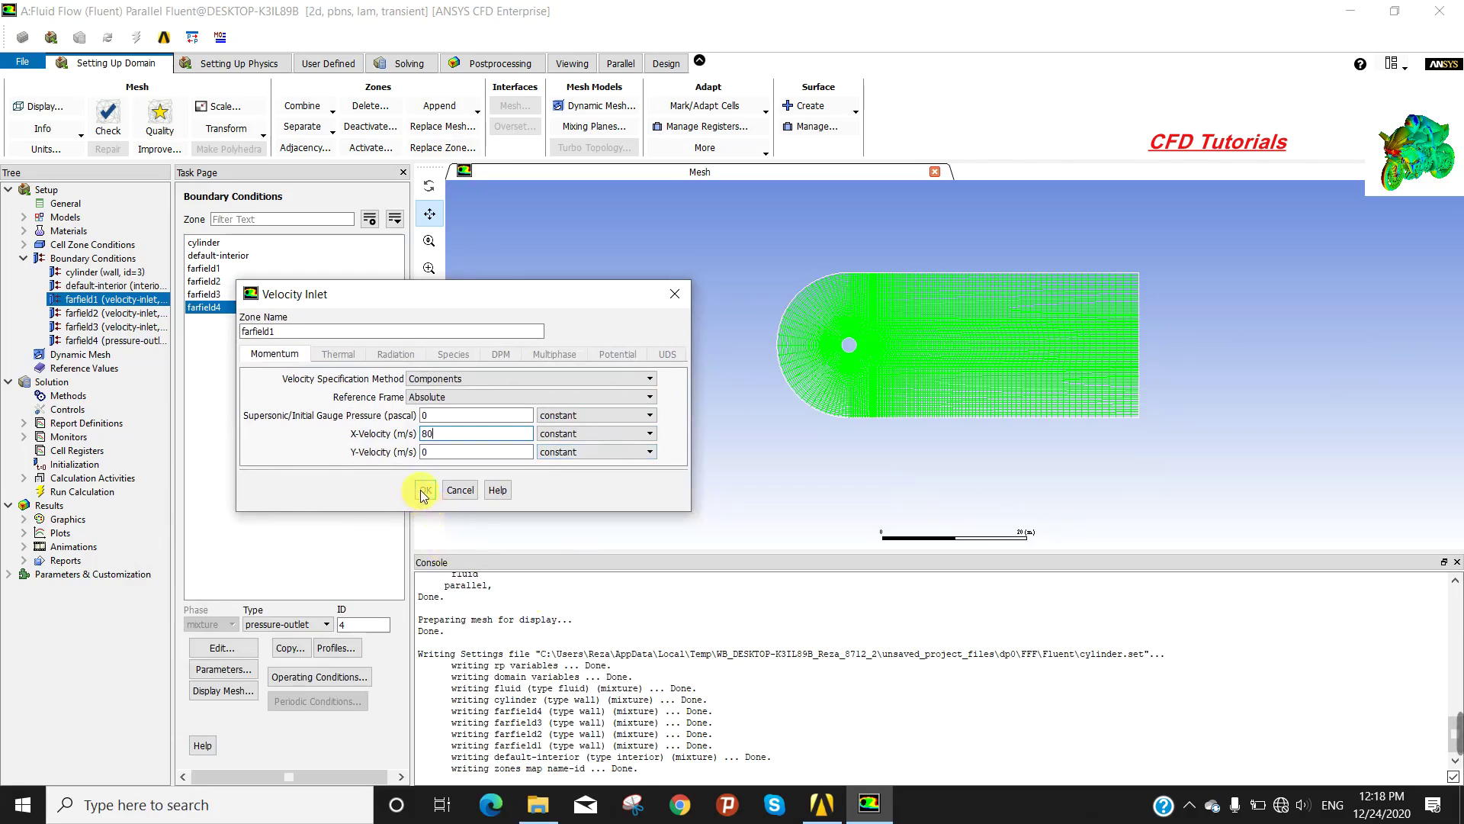
Set the X-velocity of farfield2 and farfield3 to 80 m/s.
double_click(131, 313)
double_click(458, 433)
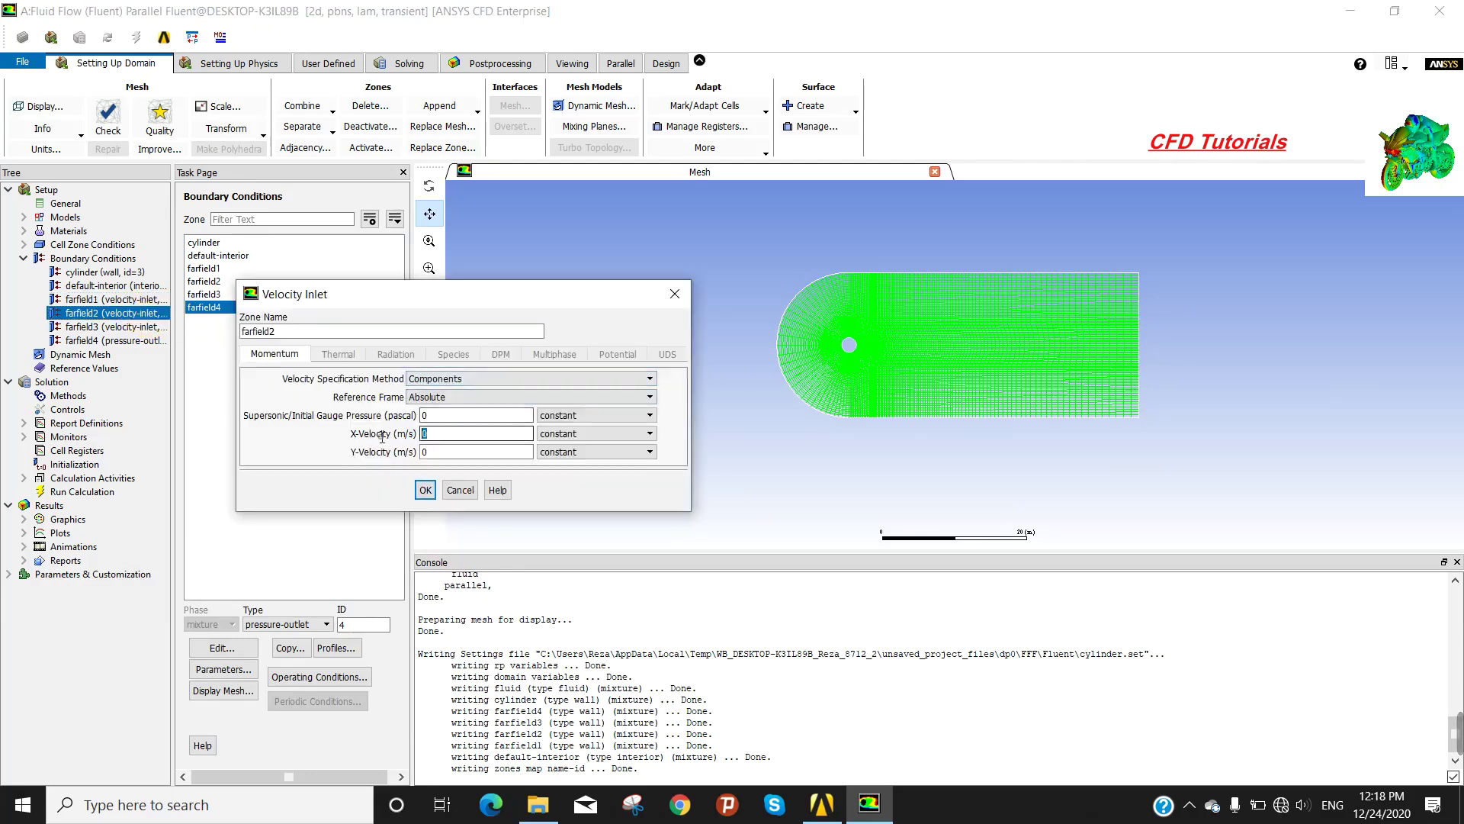
text(80)
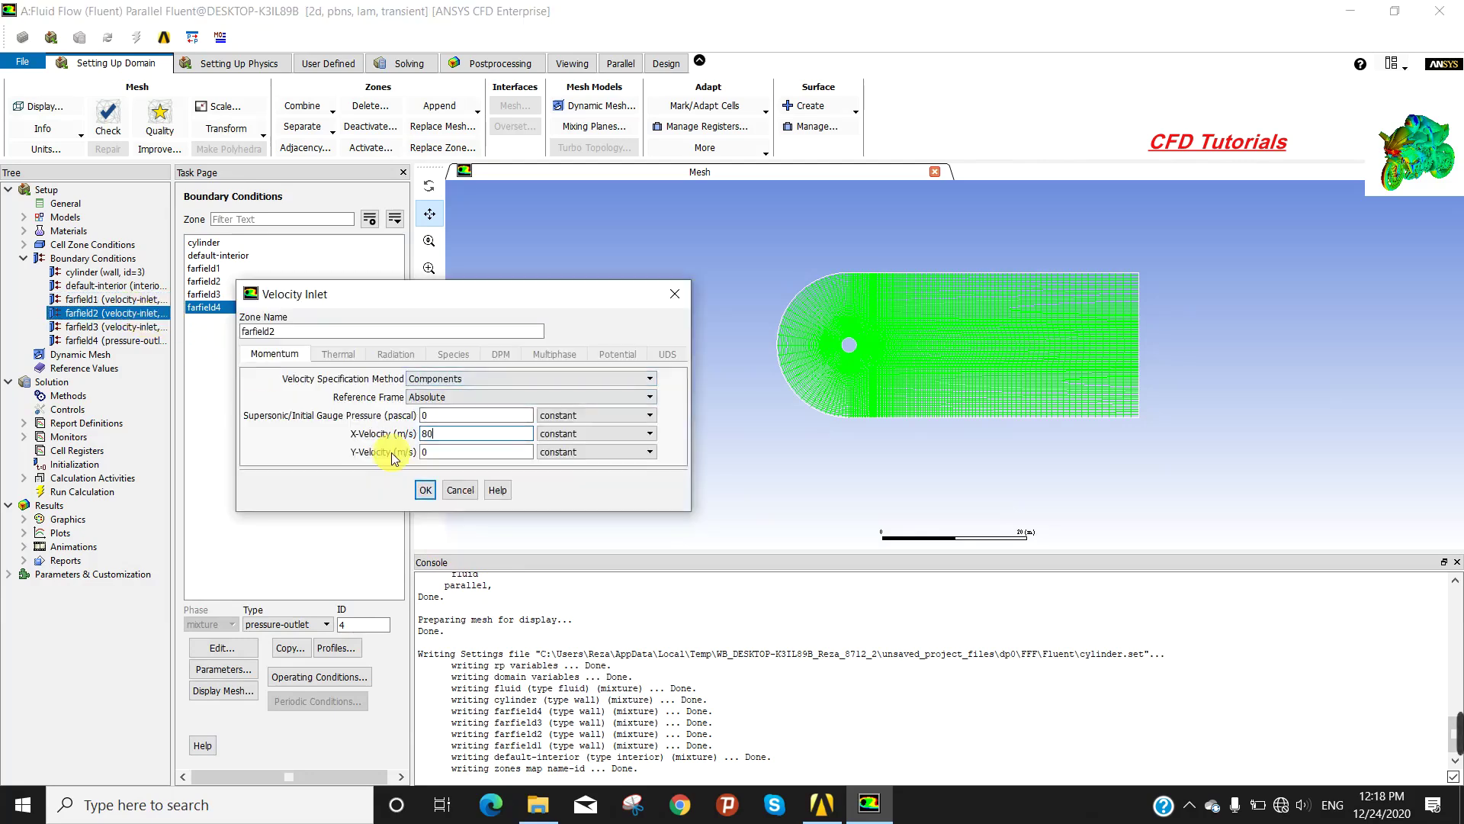
click(425, 489)
click(100, 327)
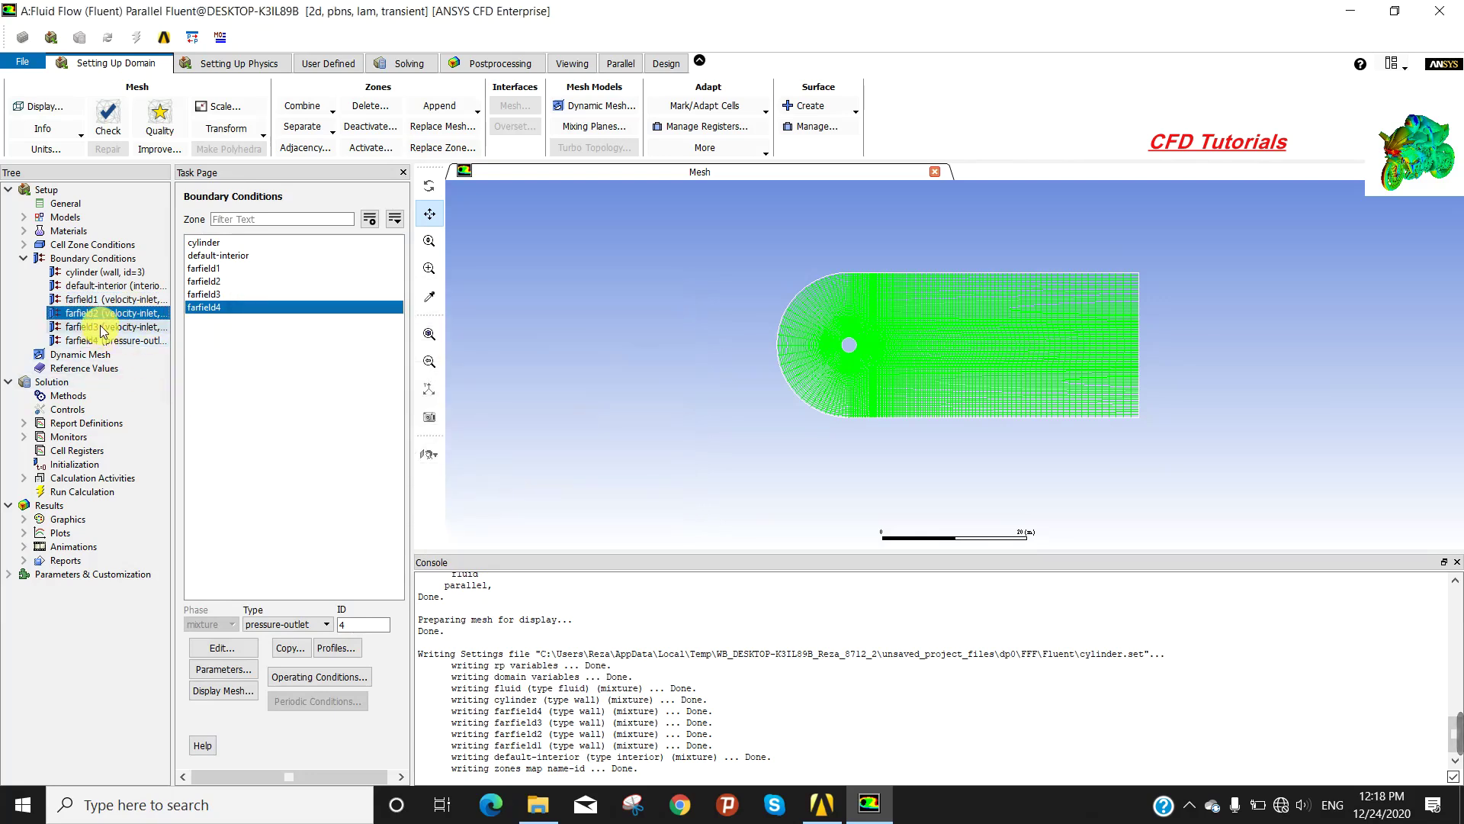
double_click(101, 327)
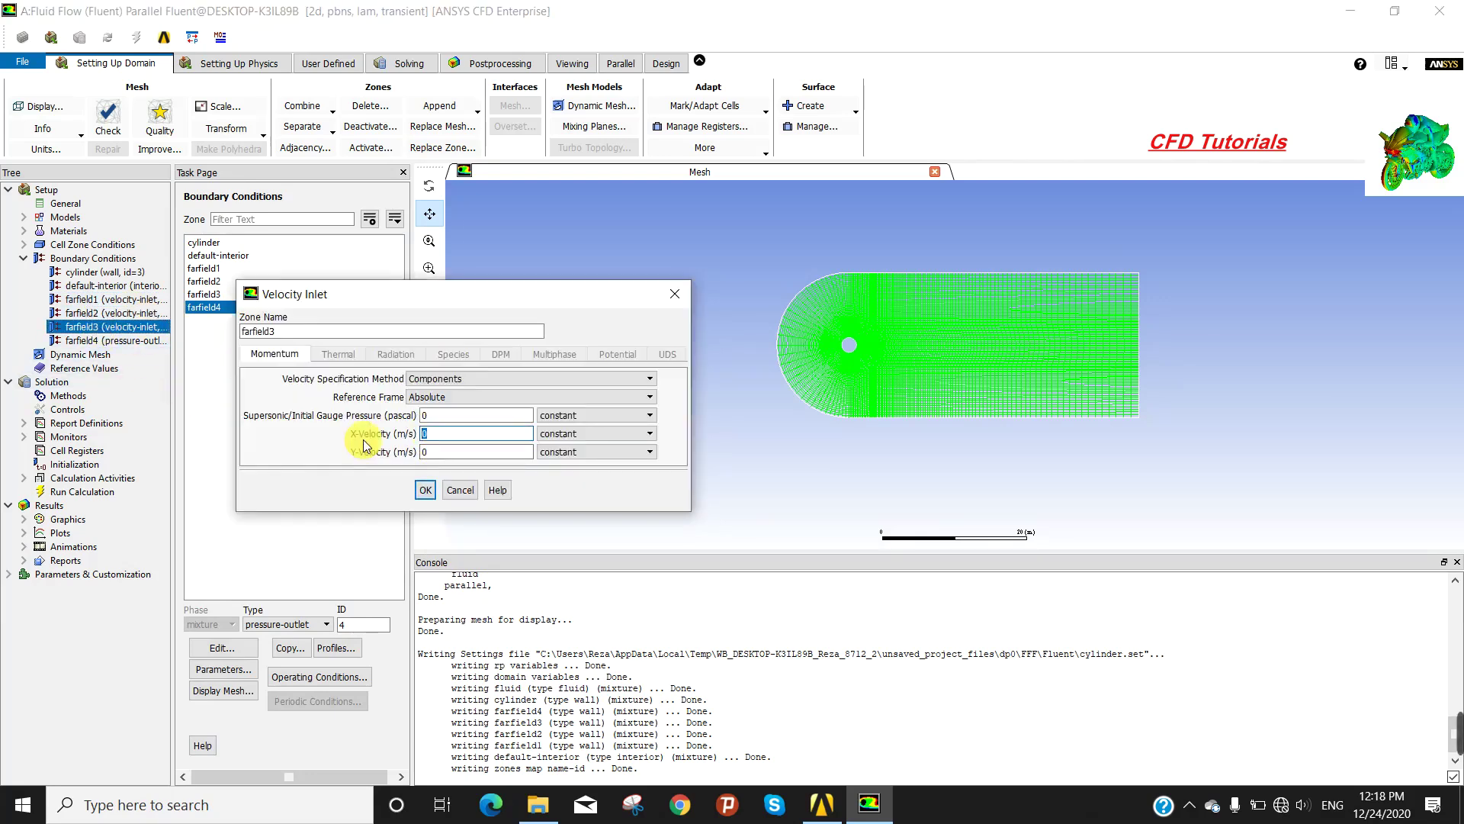
text(80)
click(425, 490)
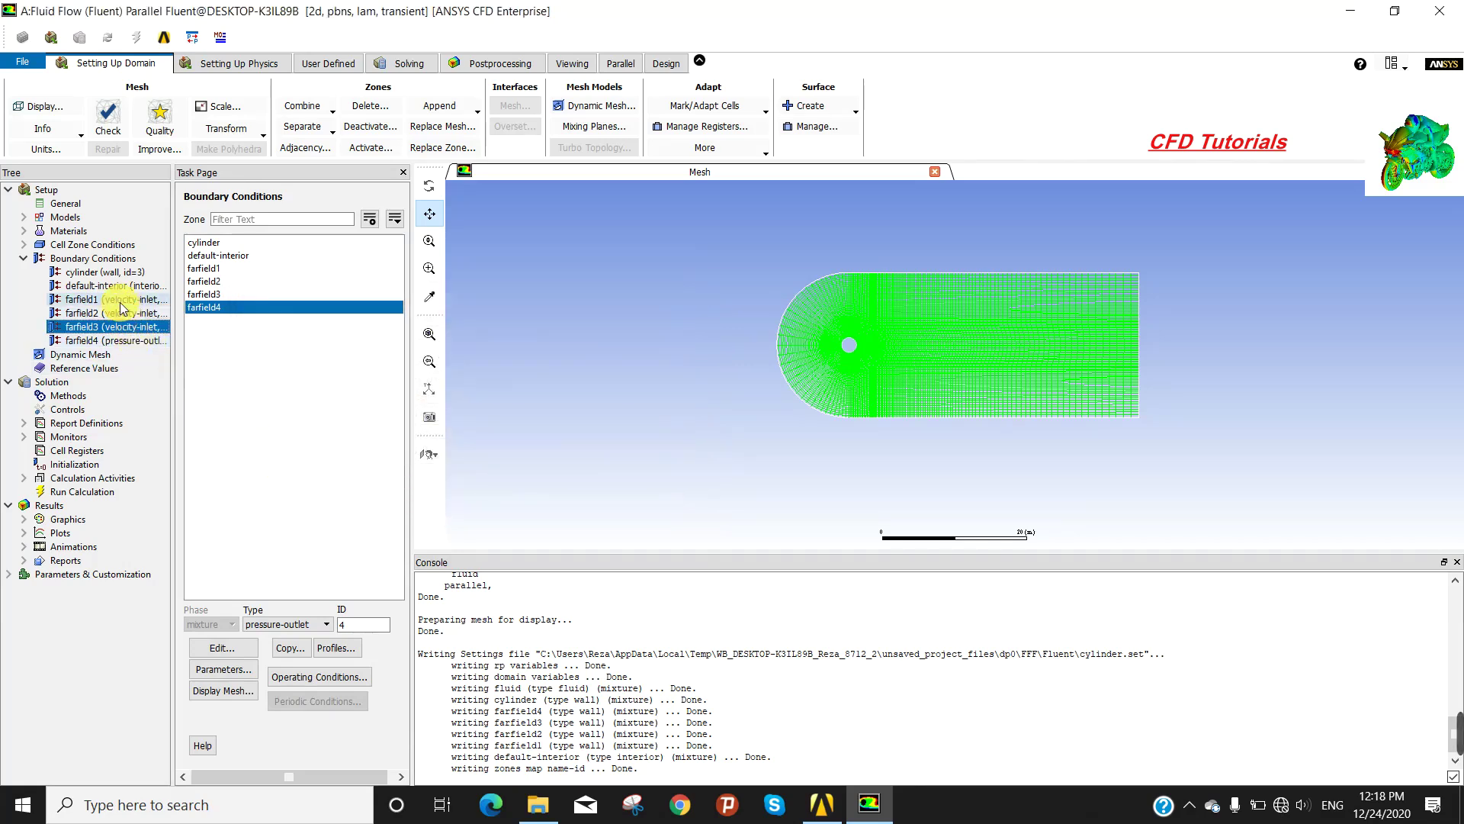
Compute reference values from farfield1 (80 m/s), with area 2 m² and reference zone fluid.
click(25, 258)
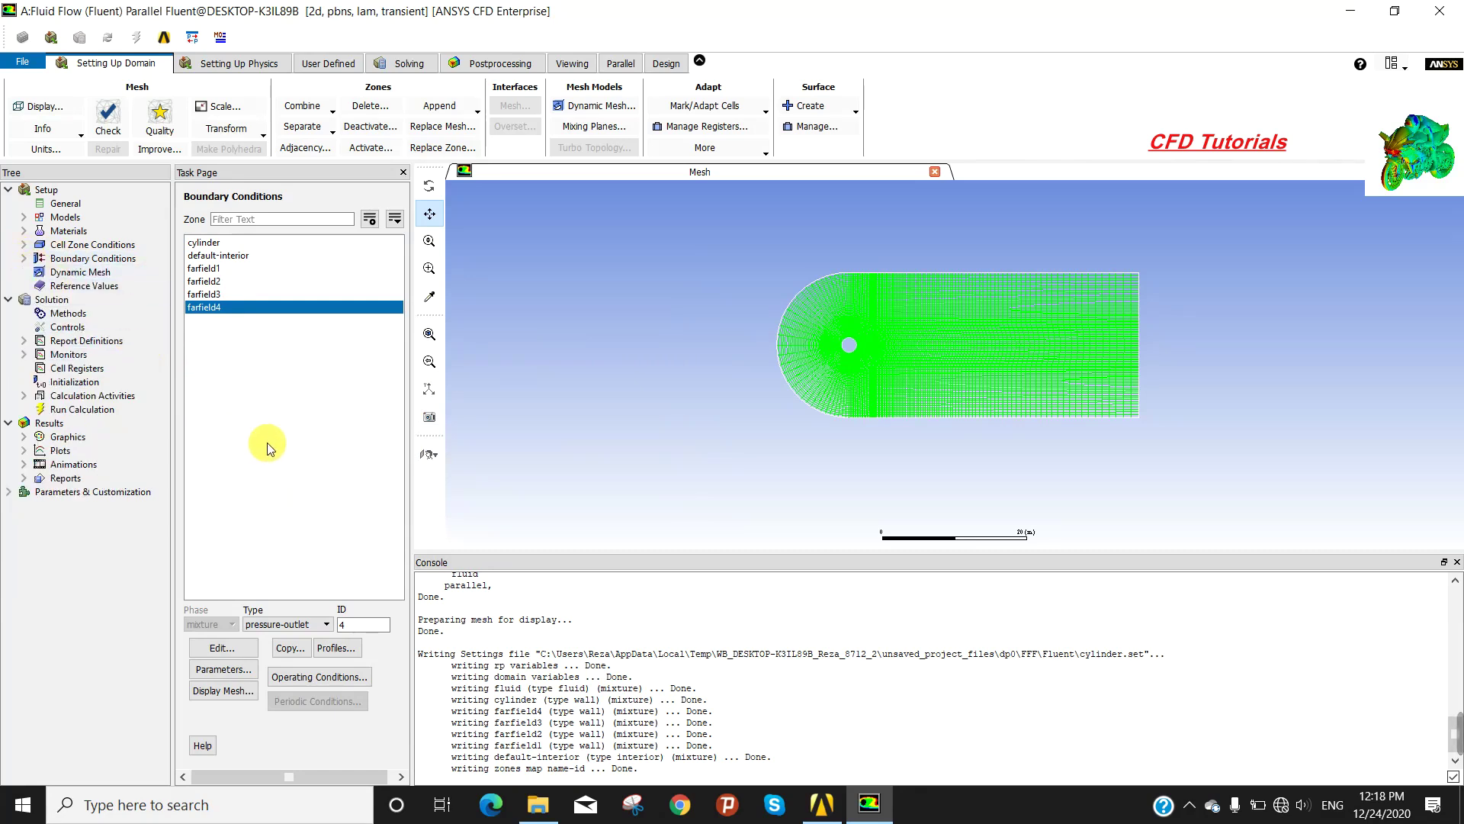
click(98, 290)
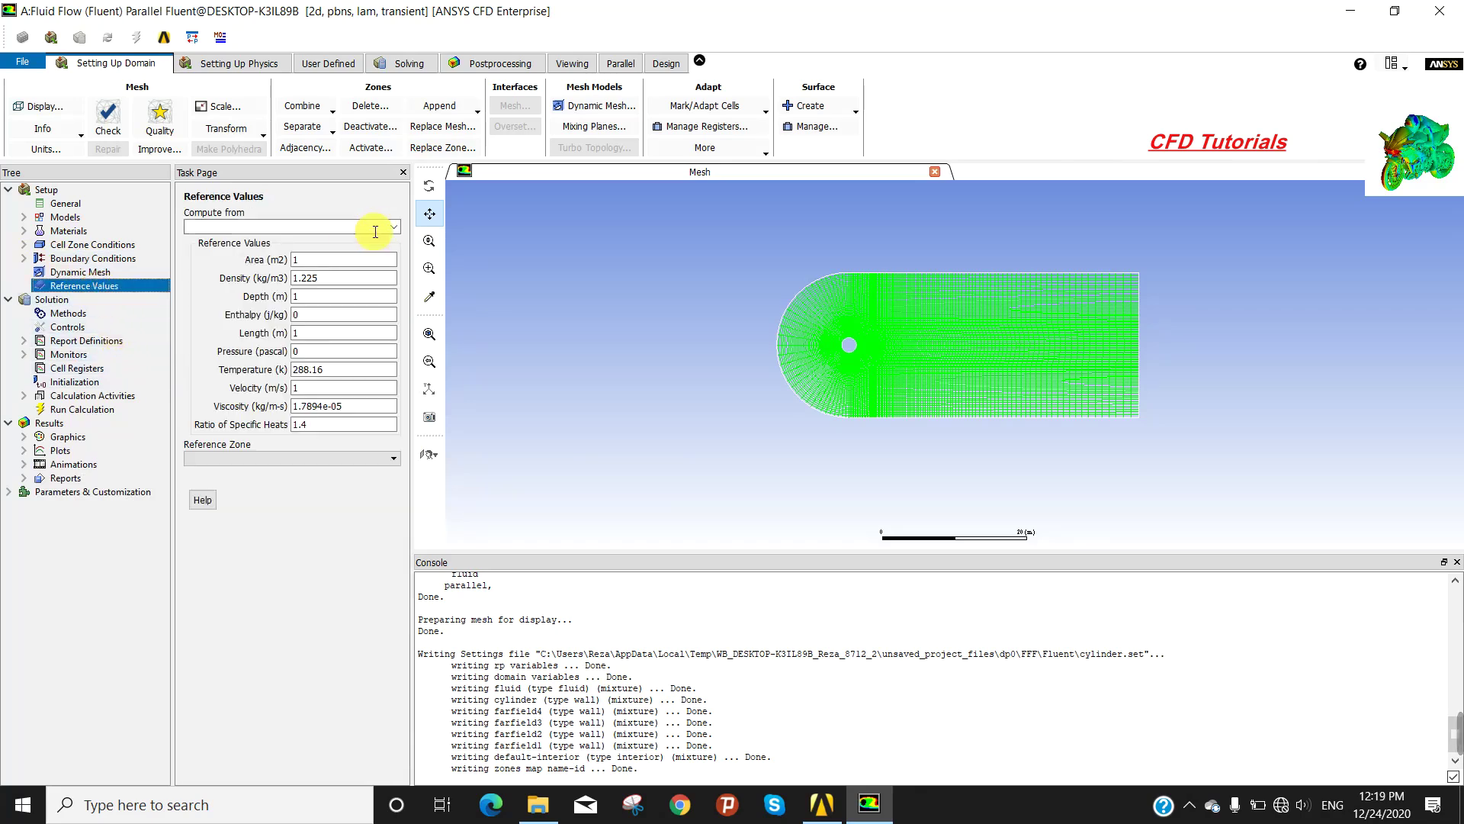
click(393, 226)
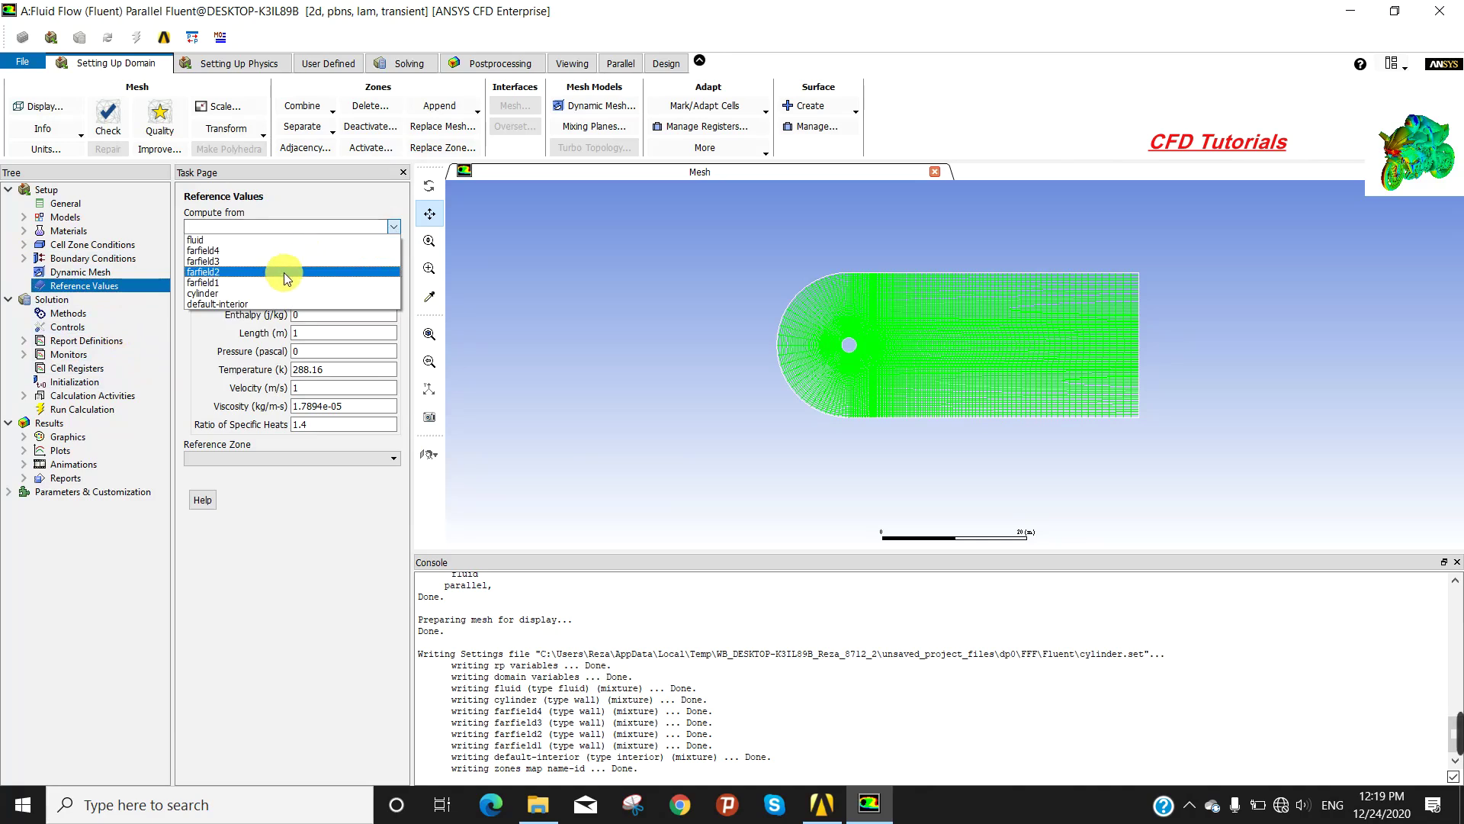
click(287, 297)
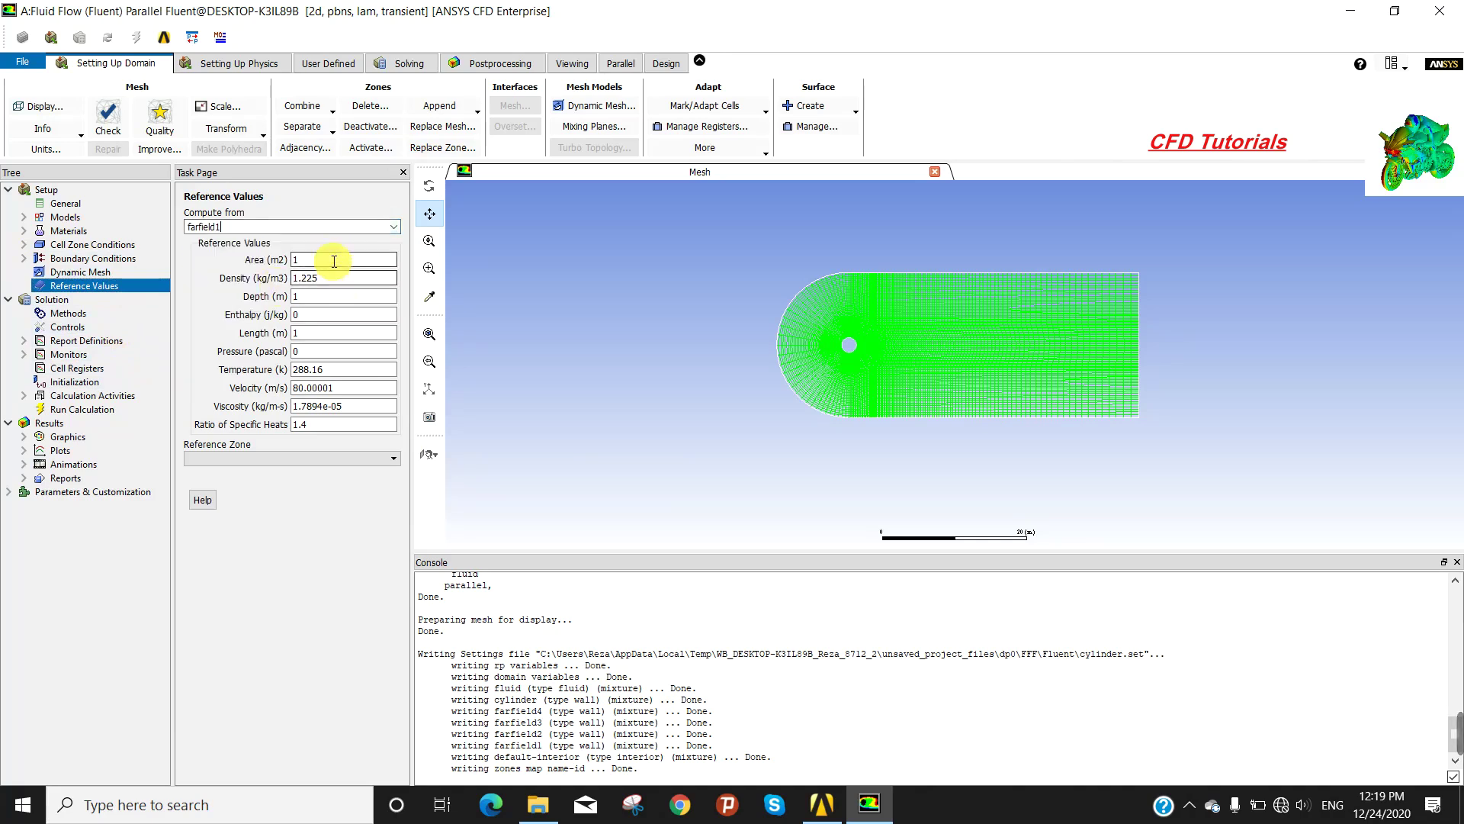
drag(333, 260, 216, 259)
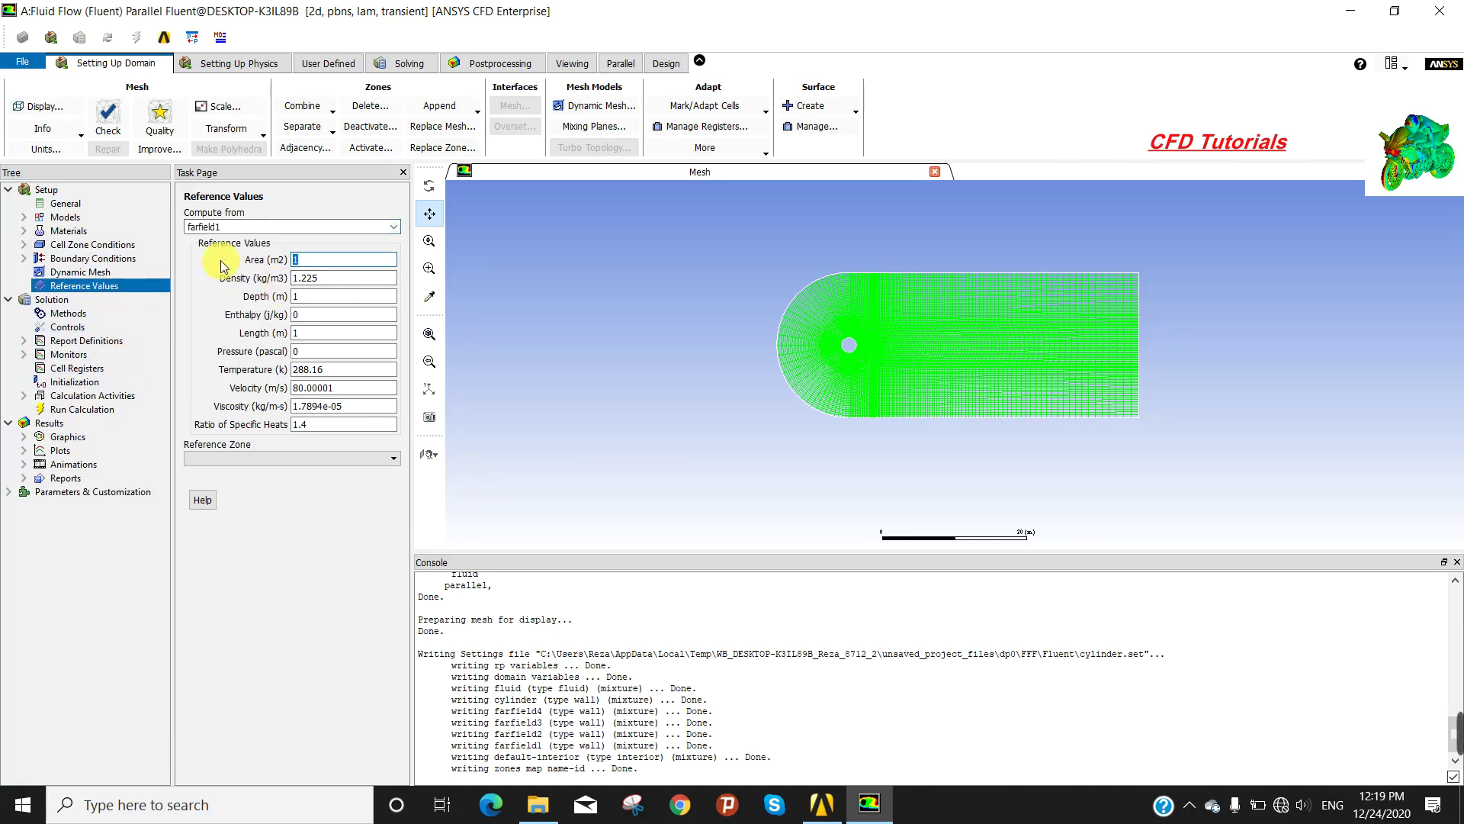
text(2)
click(314, 493)
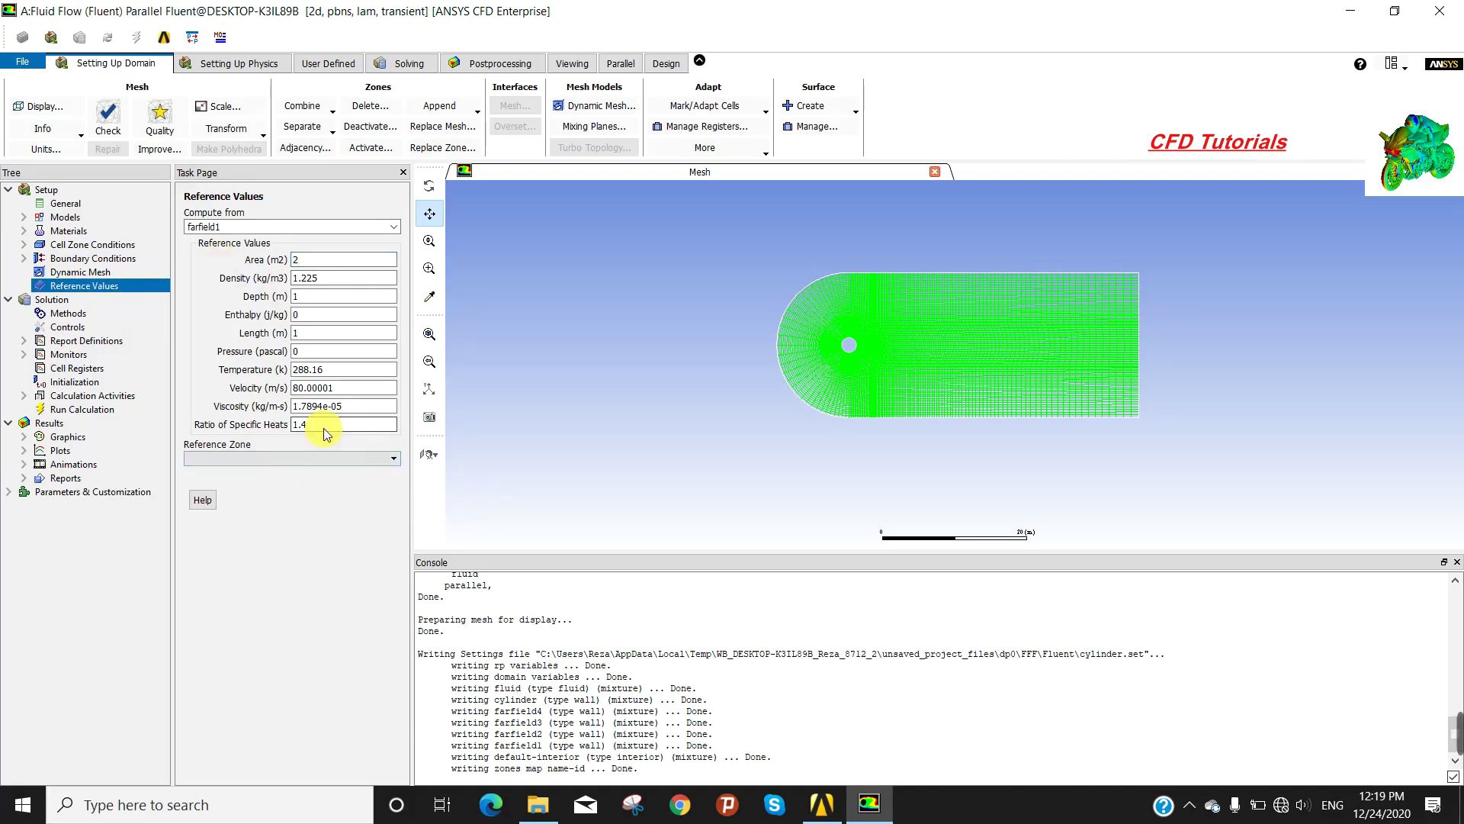
click(364, 458)
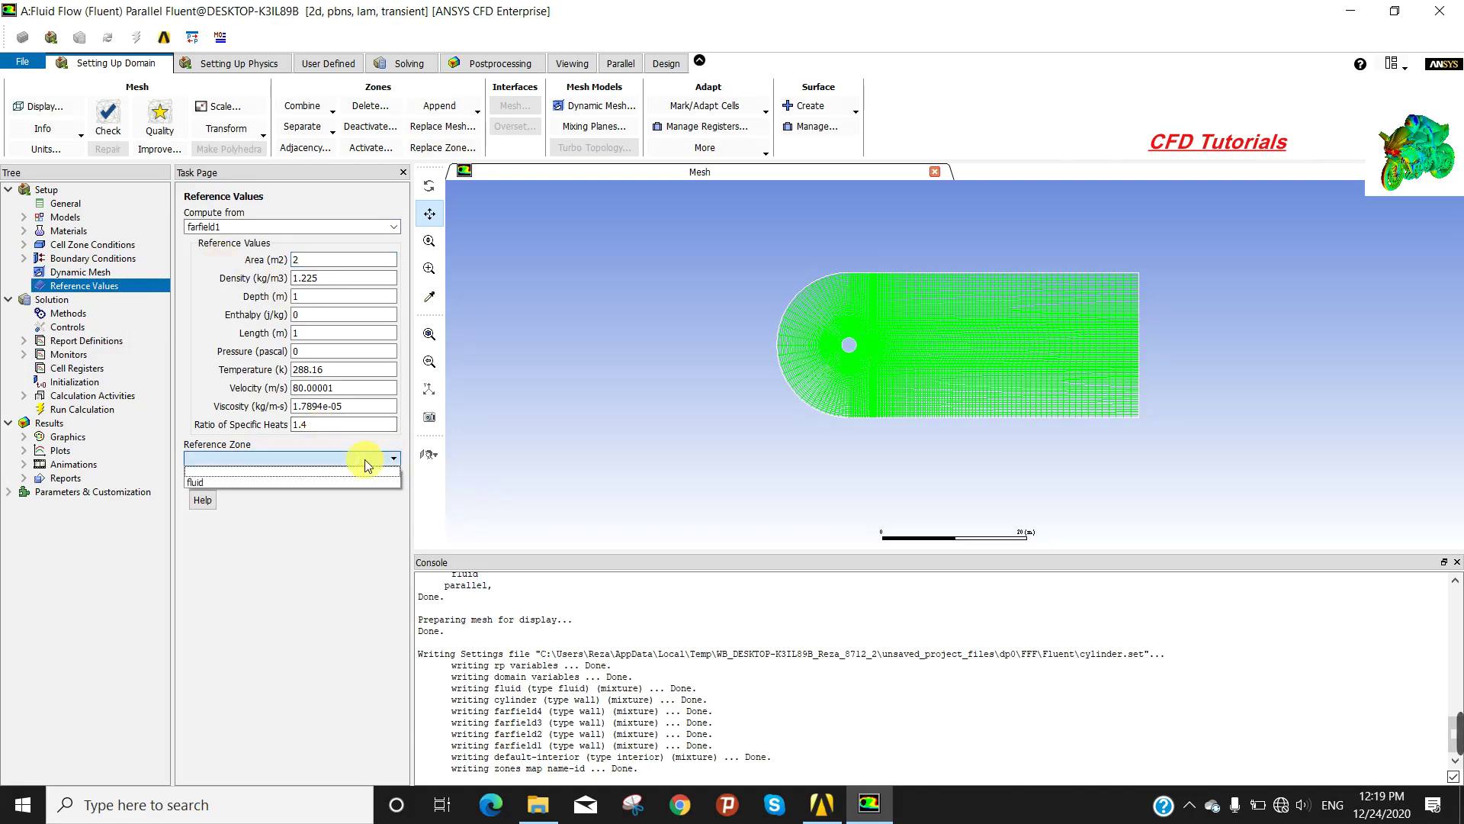
click(350, 477)
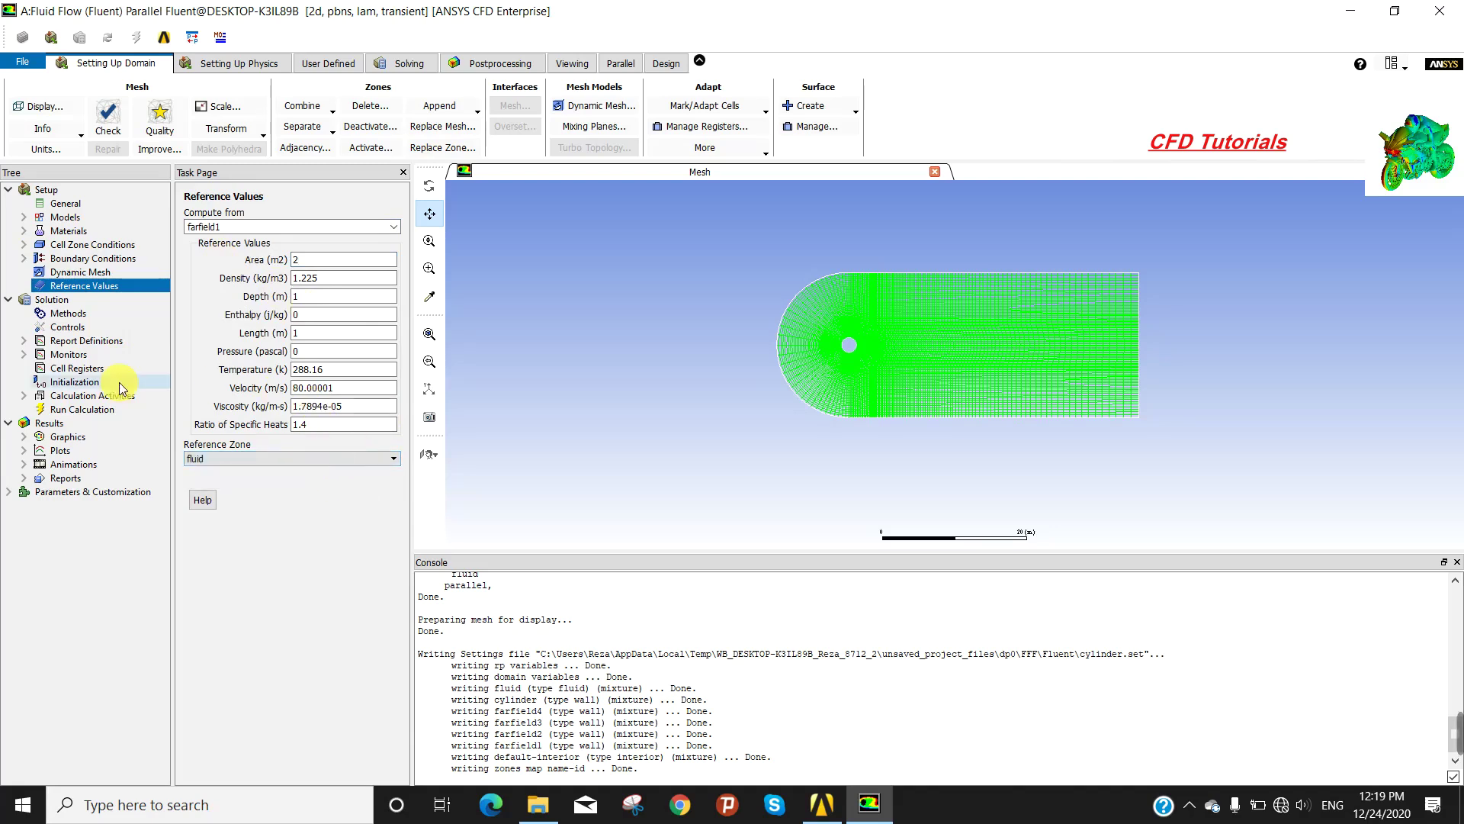
Select the PISO pressure-velocity coupling scheme and clear Skewness-Neighbor Coupling.
click(55, 313)
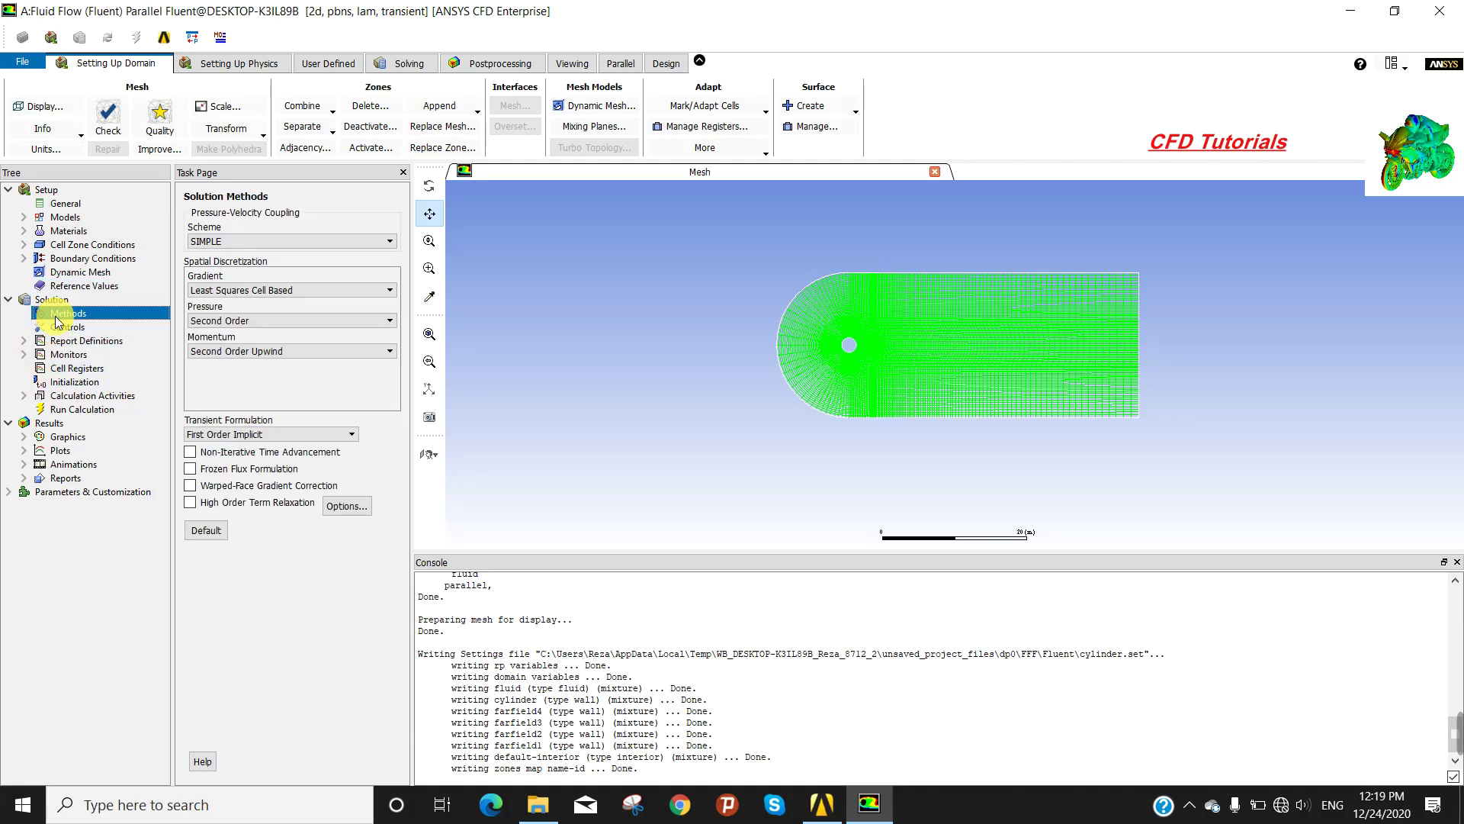
click(337, 243)
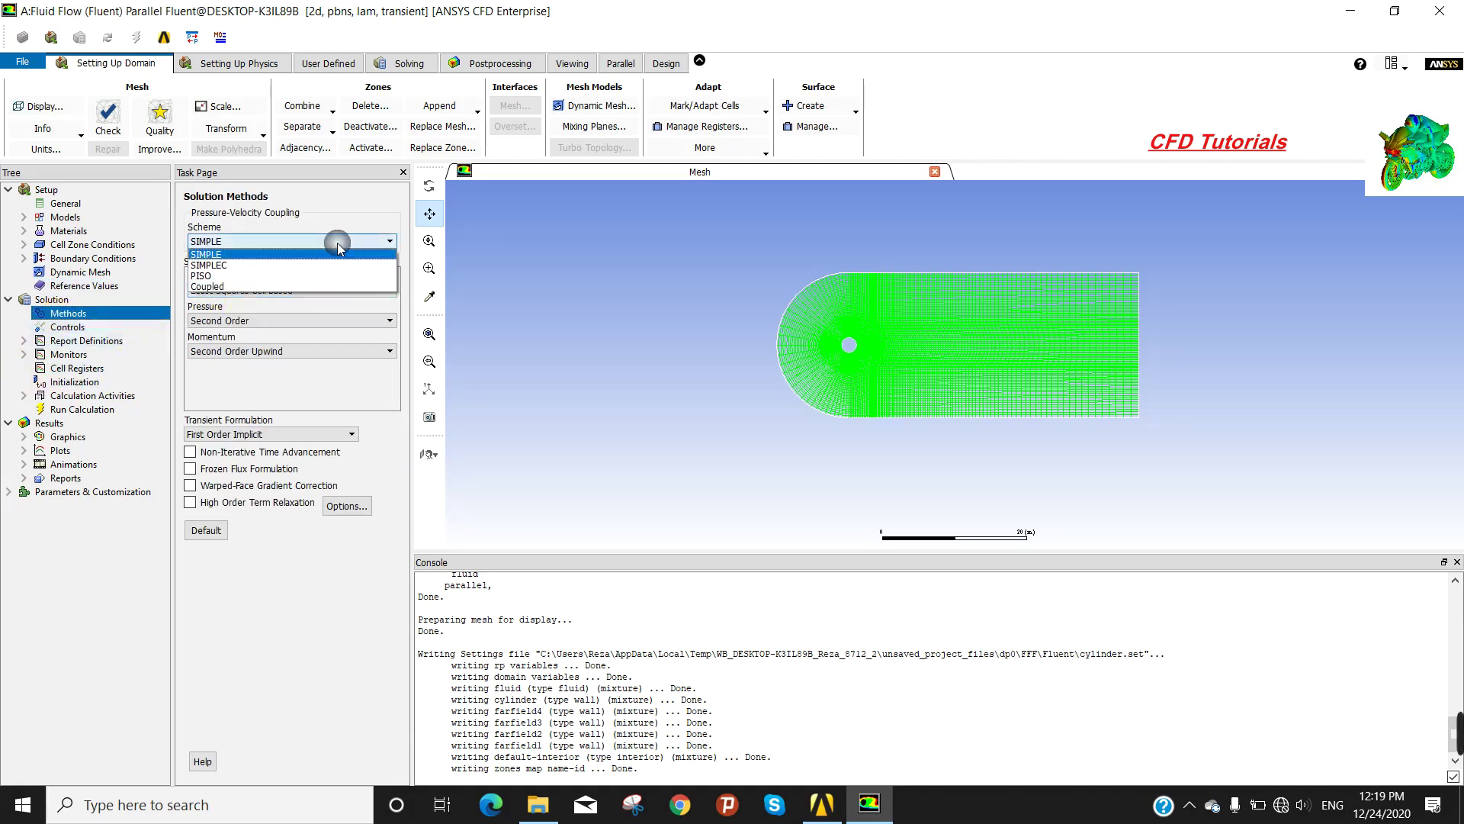
click(263, 276)
click(193, 324)
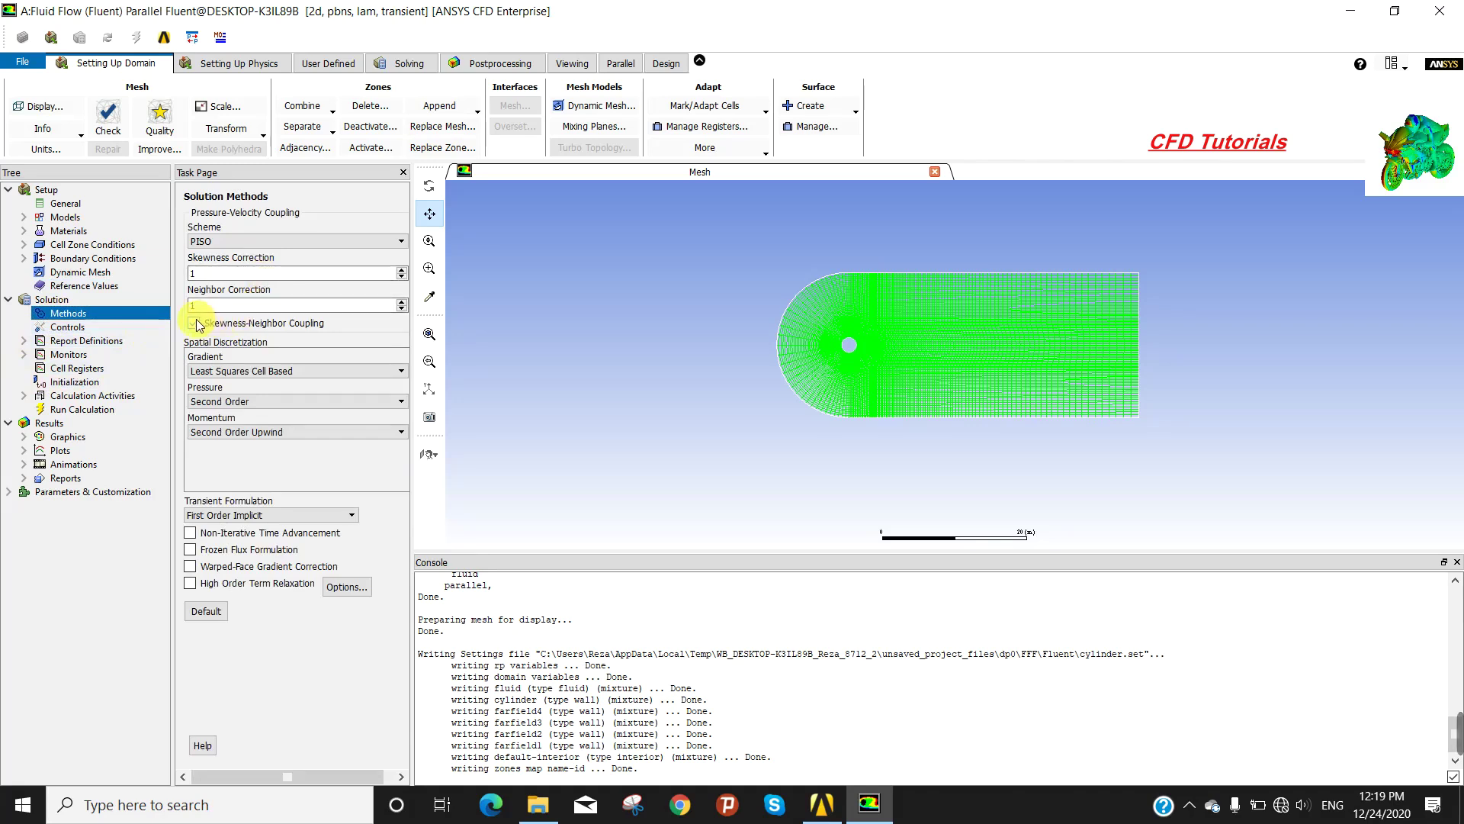
click(195, 323)
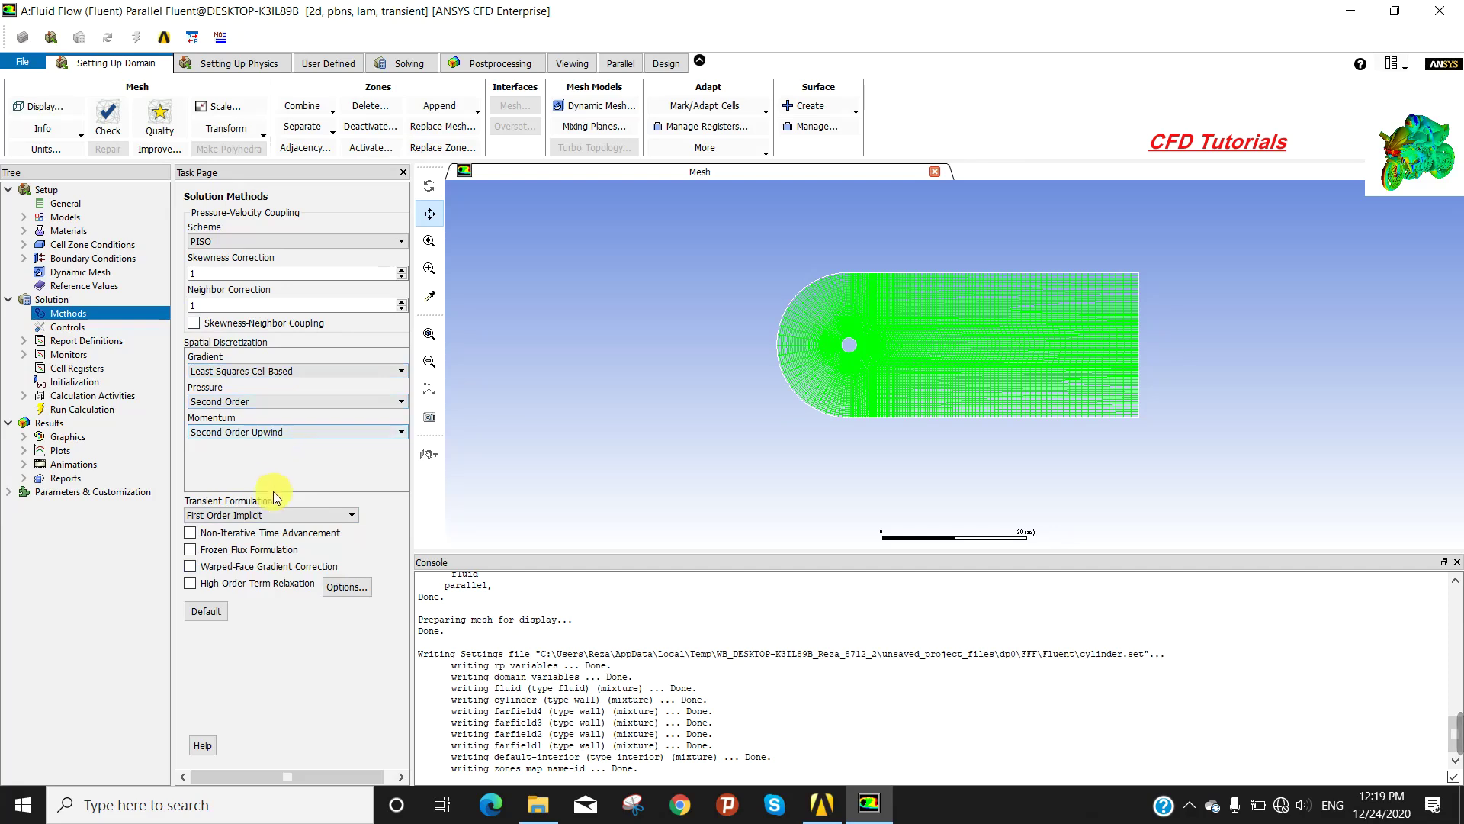
Review under-relaxation factors: pressure 0.3, density 1, body forces 1, momentum 0.7; leave advanced controls unchanged.
click(64, 328)
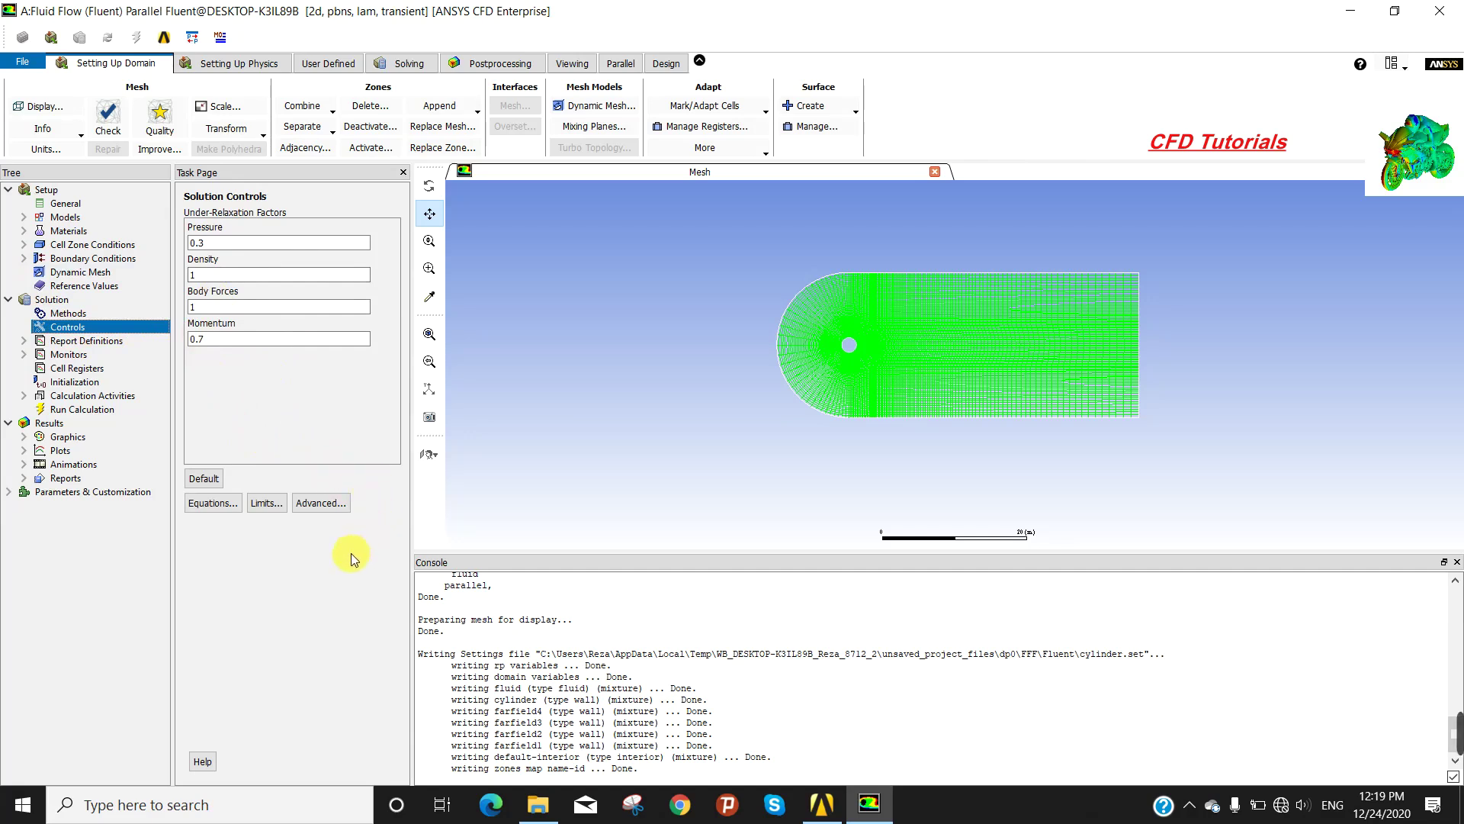
click(332, 502)
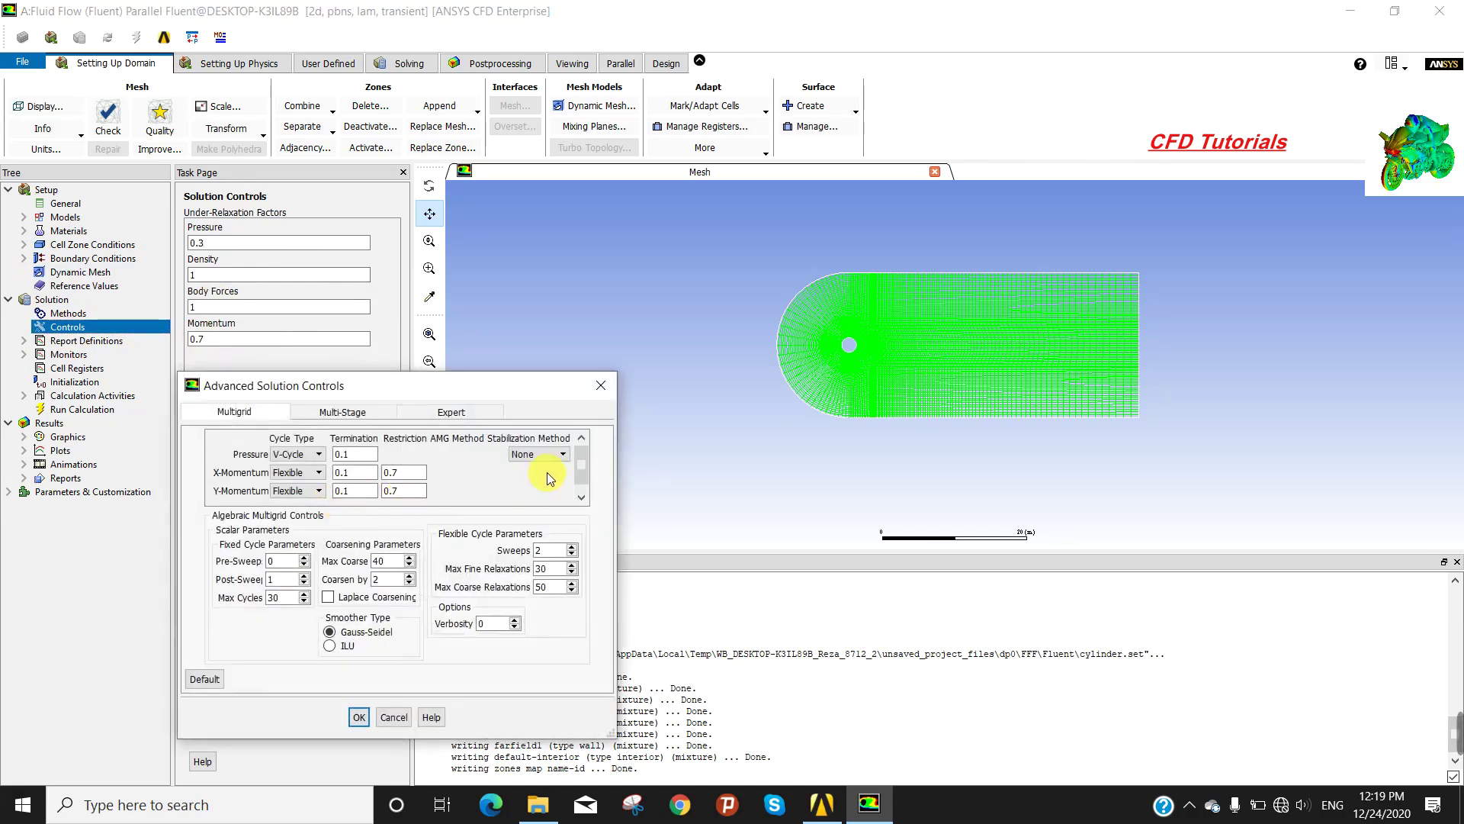
click(601, 384)
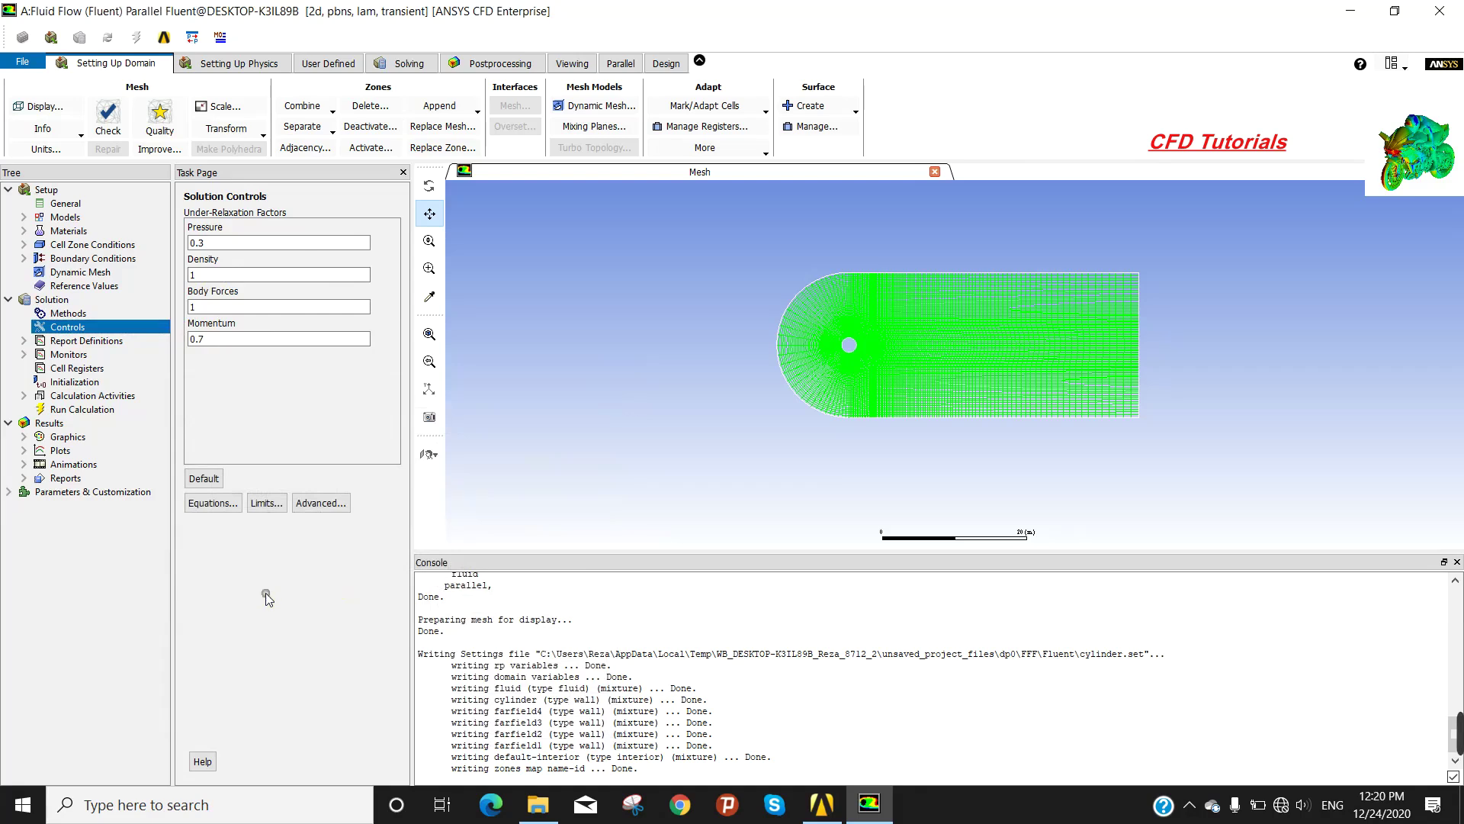
click(23, 354)
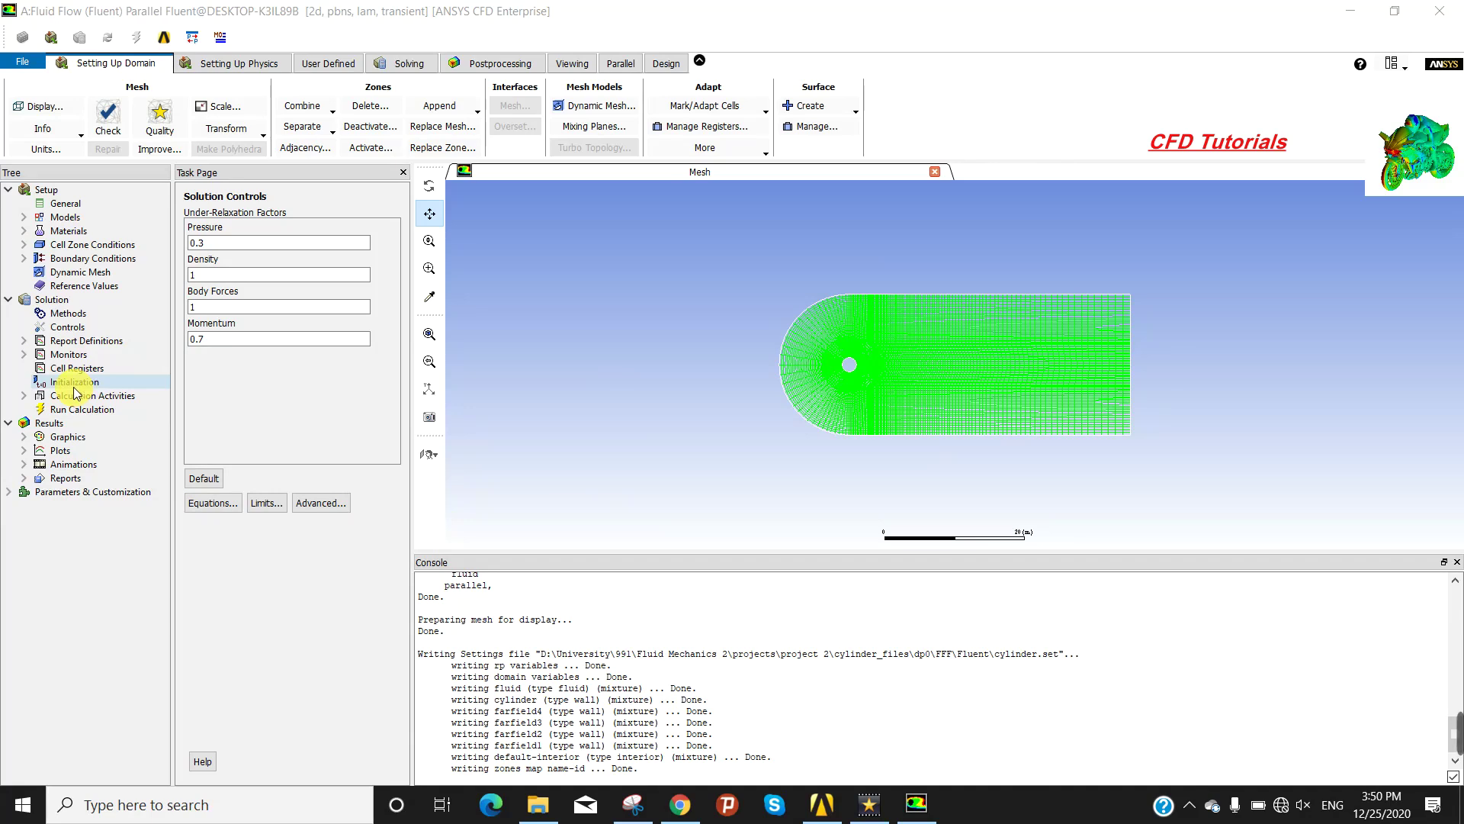
Create a new Drag force report definition named 'drag'.
right_click(80, 344)
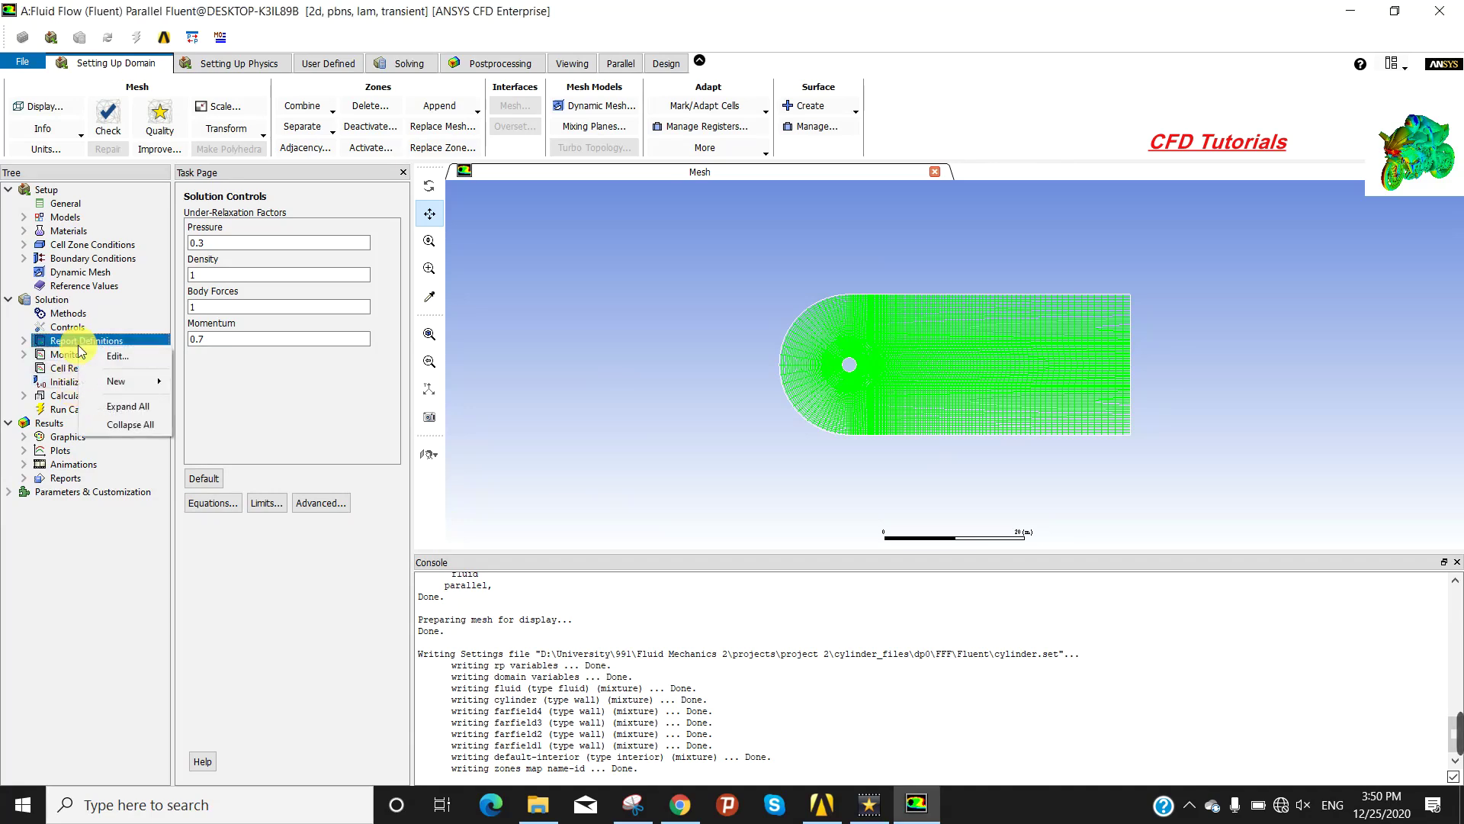
mouse_move(122, 381)
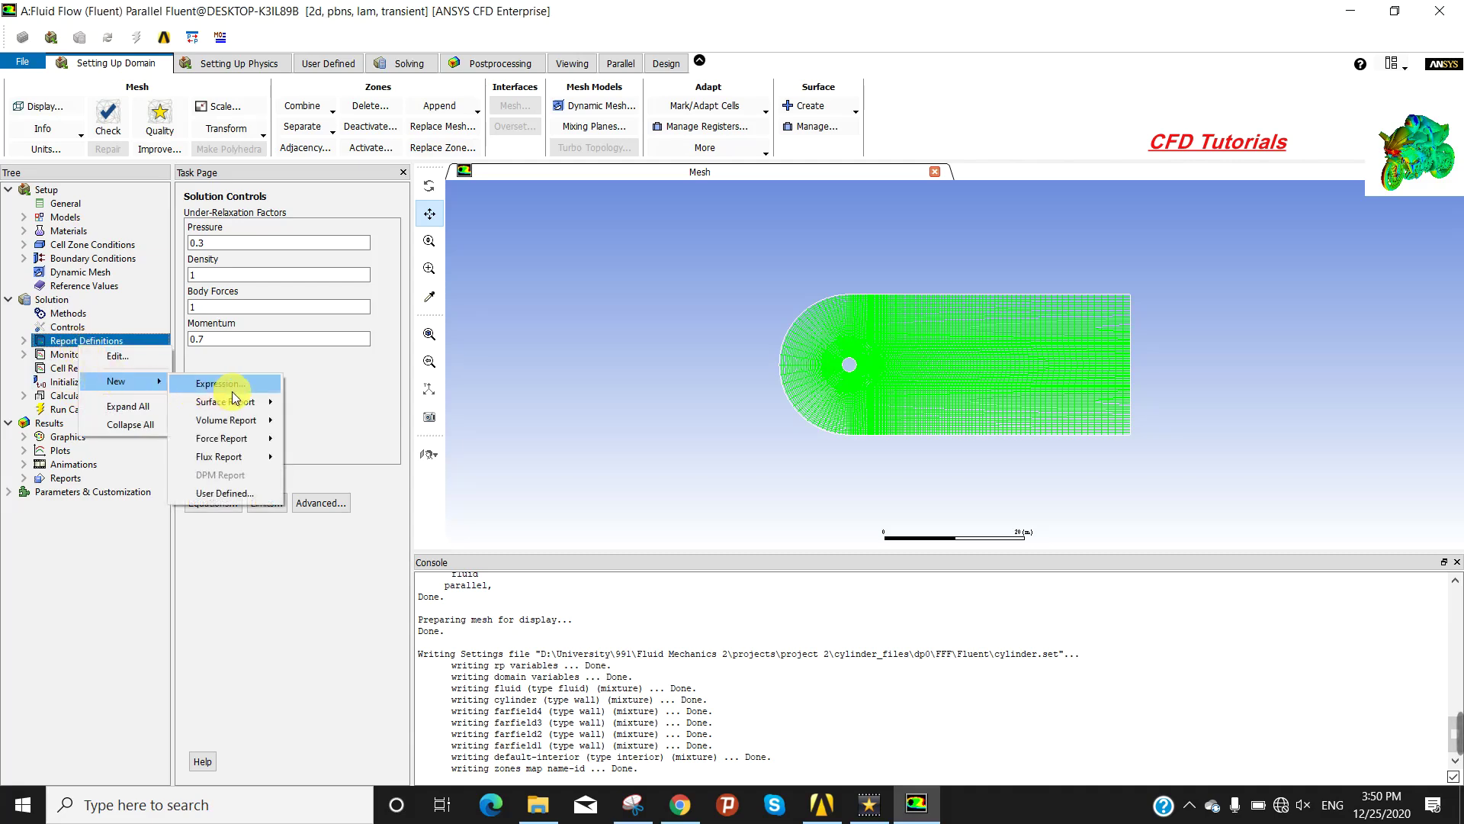
mouse_move(235, 441)
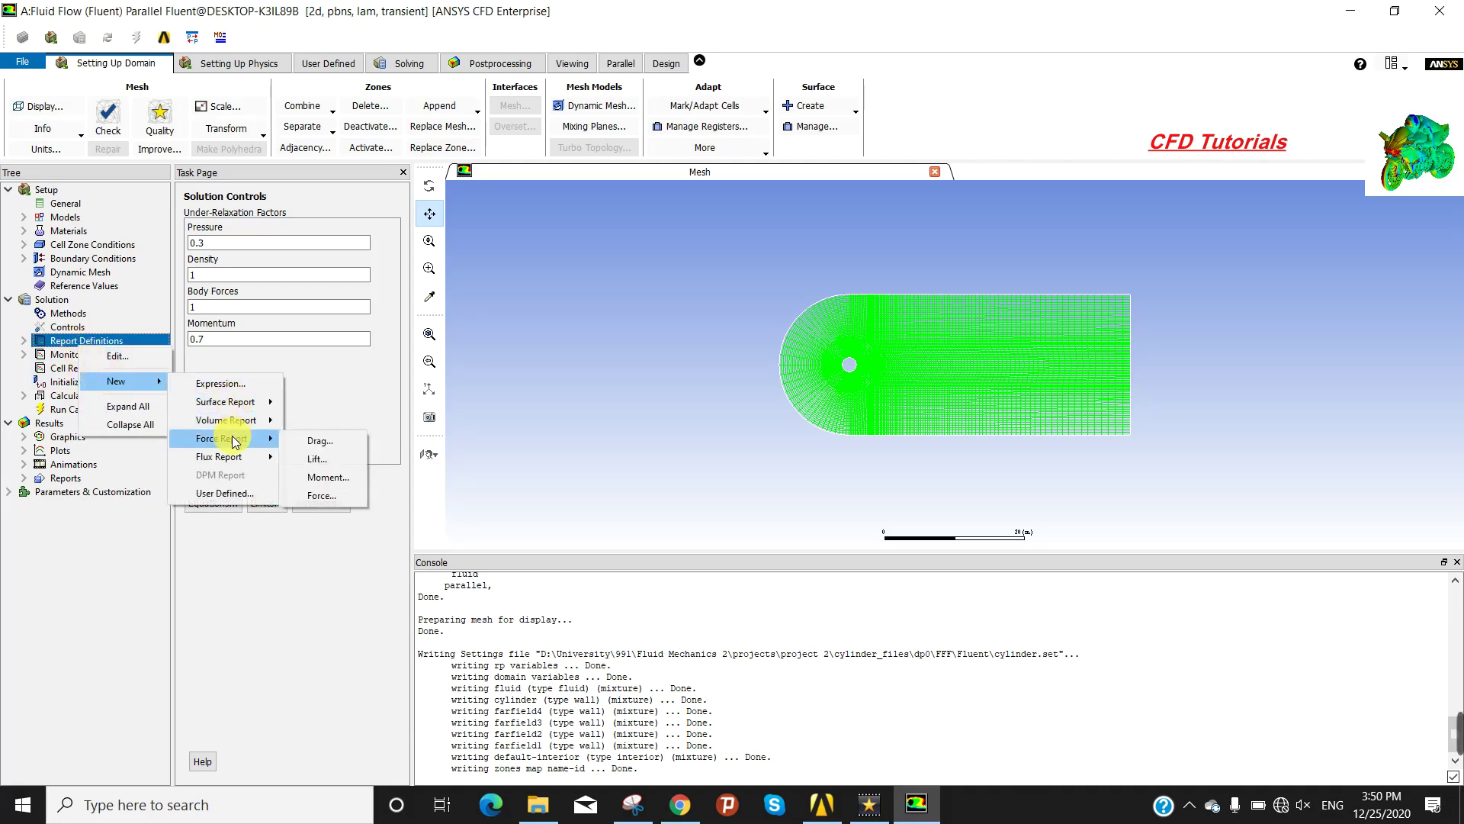
click(314, 442)
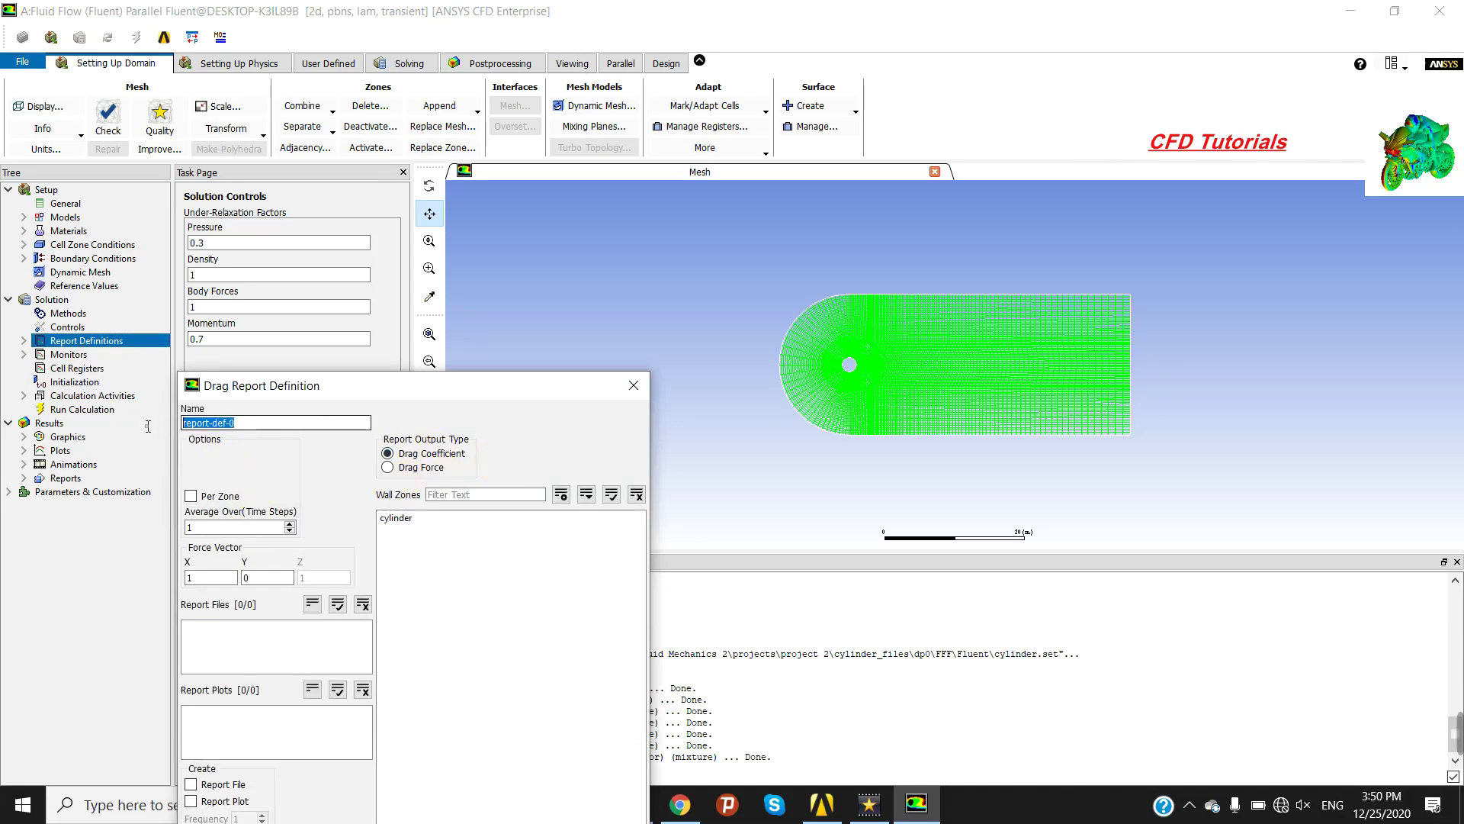
text(drag)
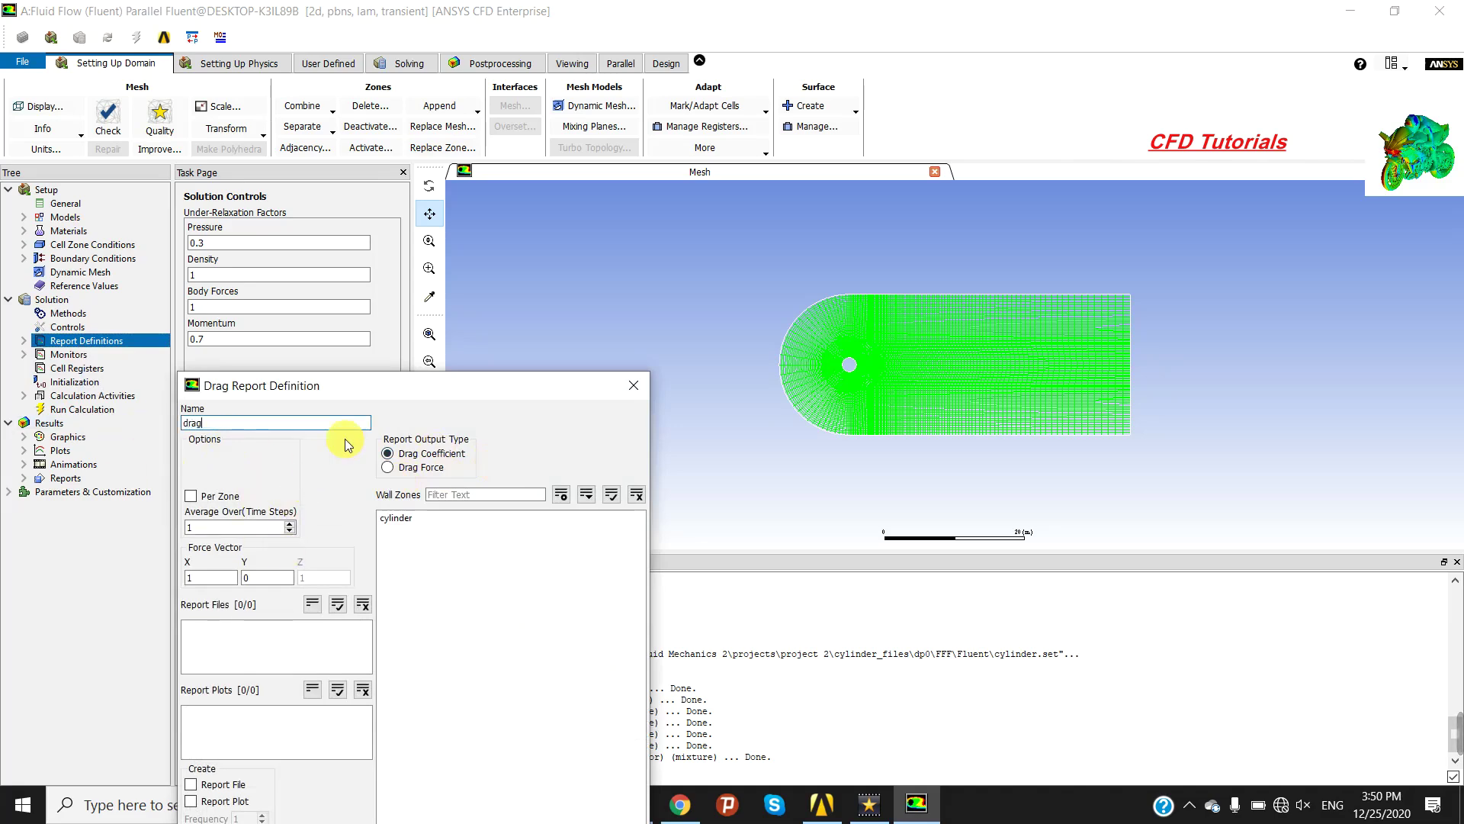
Apply the drag report to the cylinder wall with report file, plot and console output.
drag(450, 395, 483, 332)
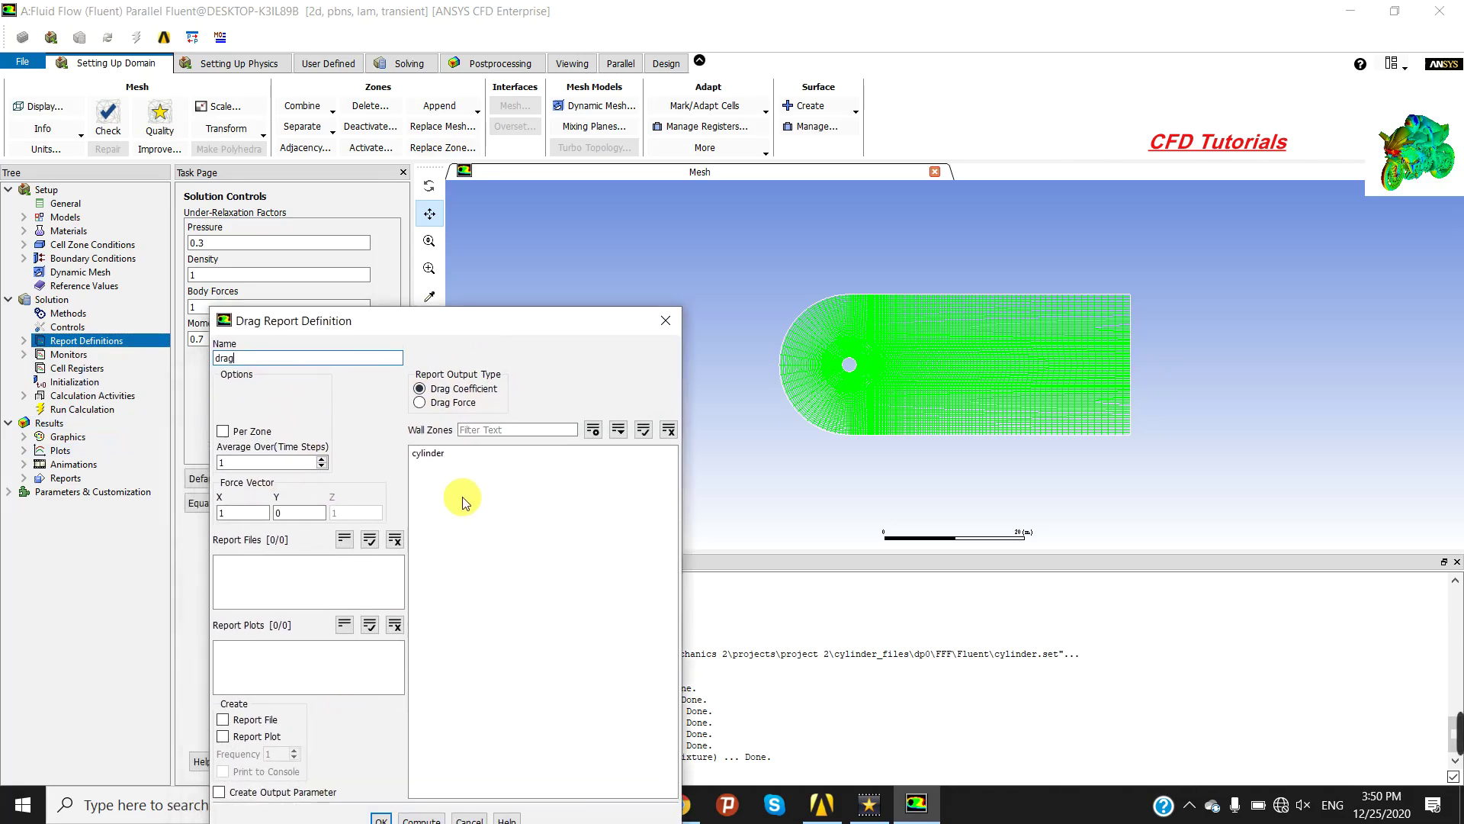
click(435, 454)
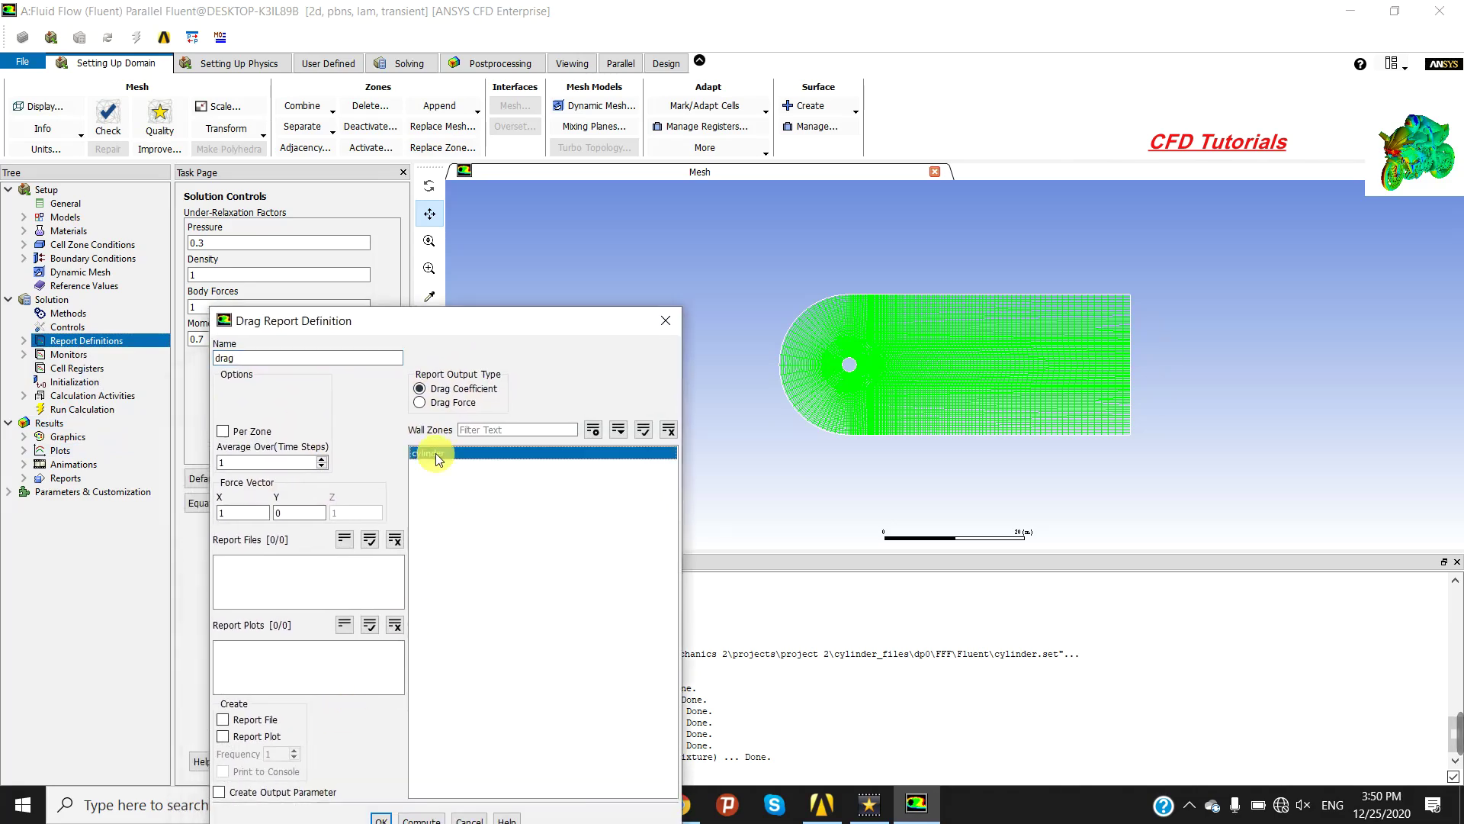
click(222, 719)
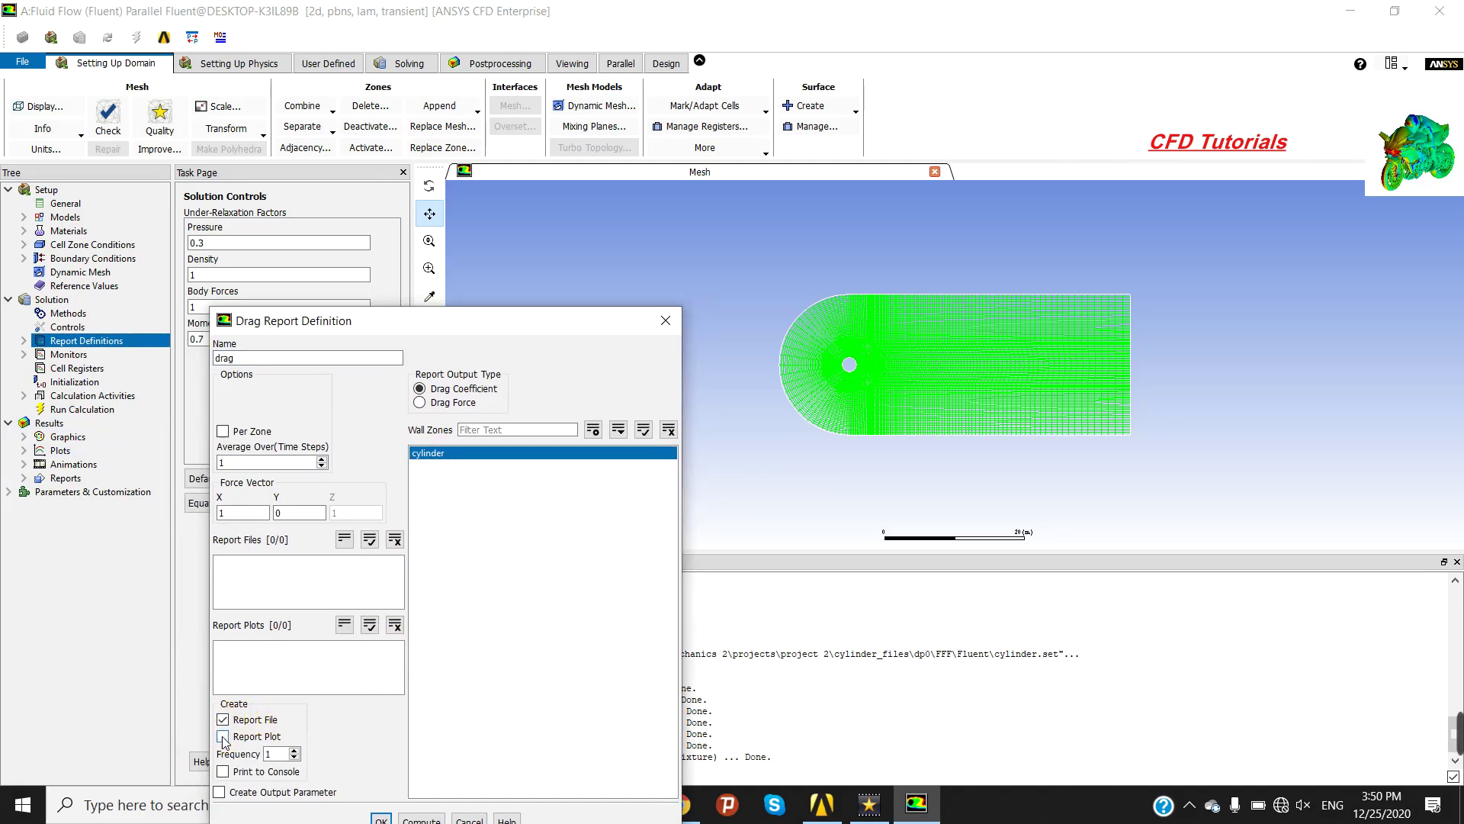
click(223, 736)
click(223, 771)
drag(491, 320, 557, 135)
click(448, 636)
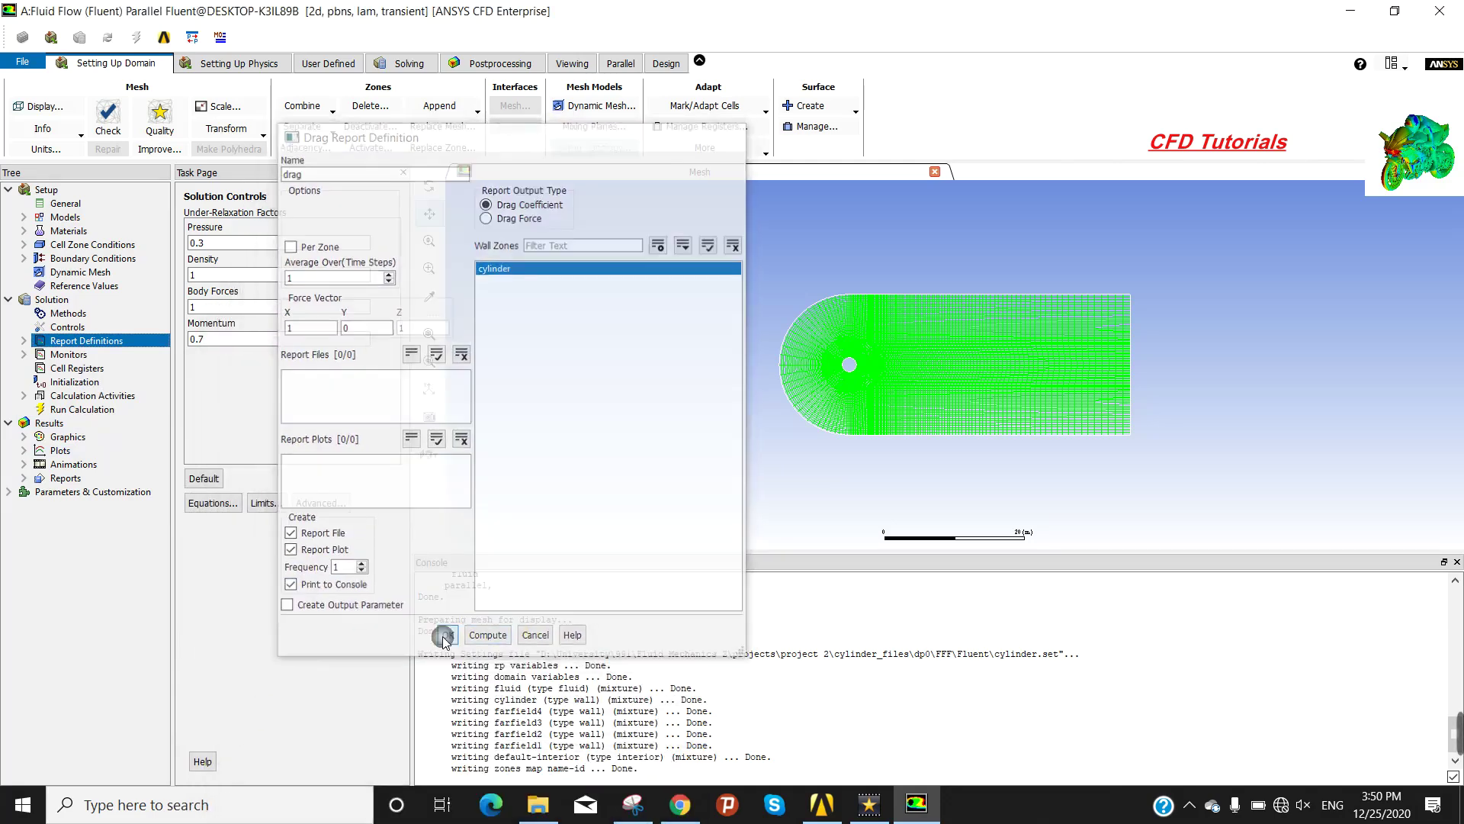
click(24, 341)
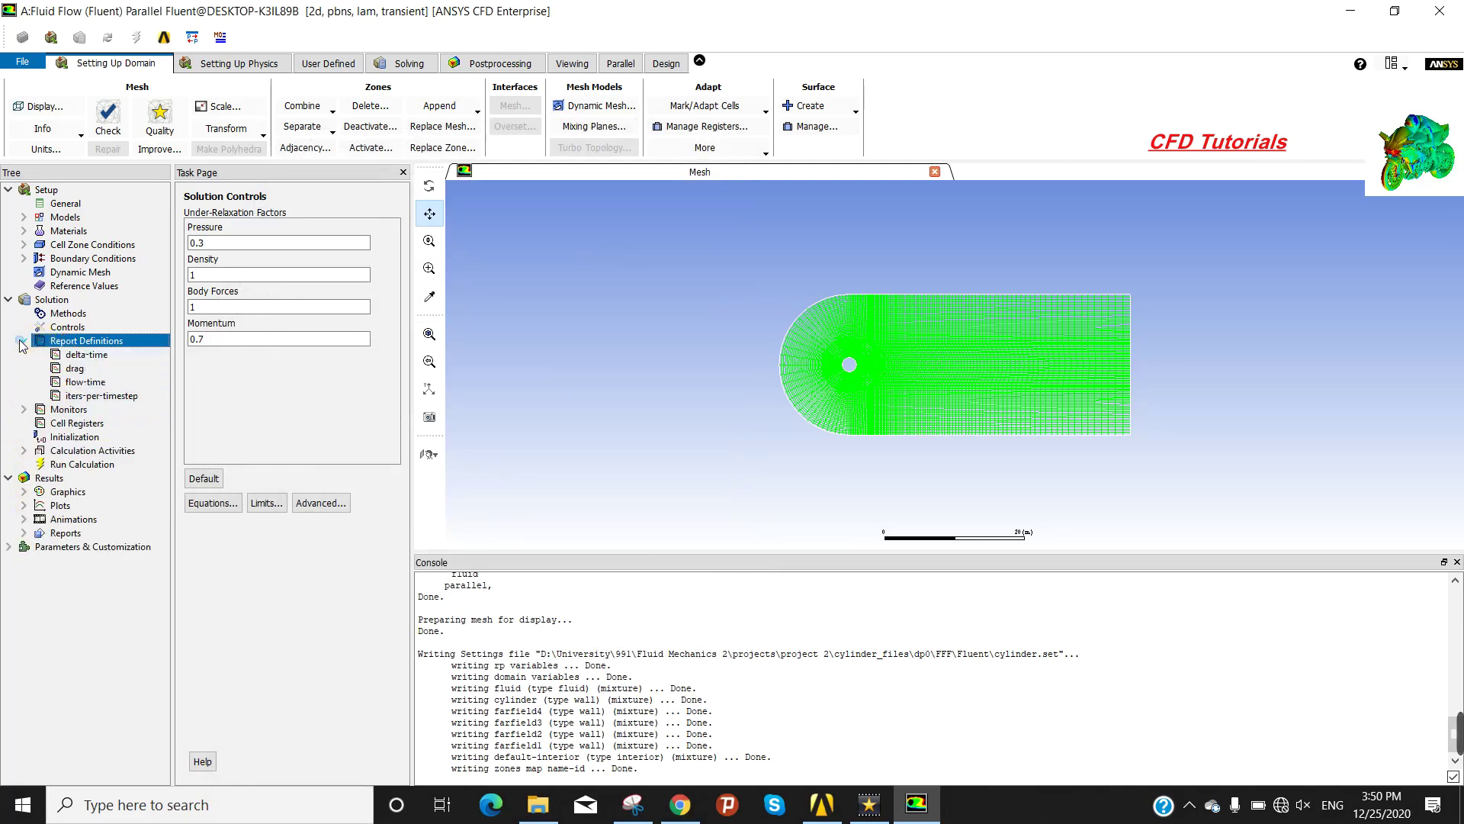
click(24, 341)
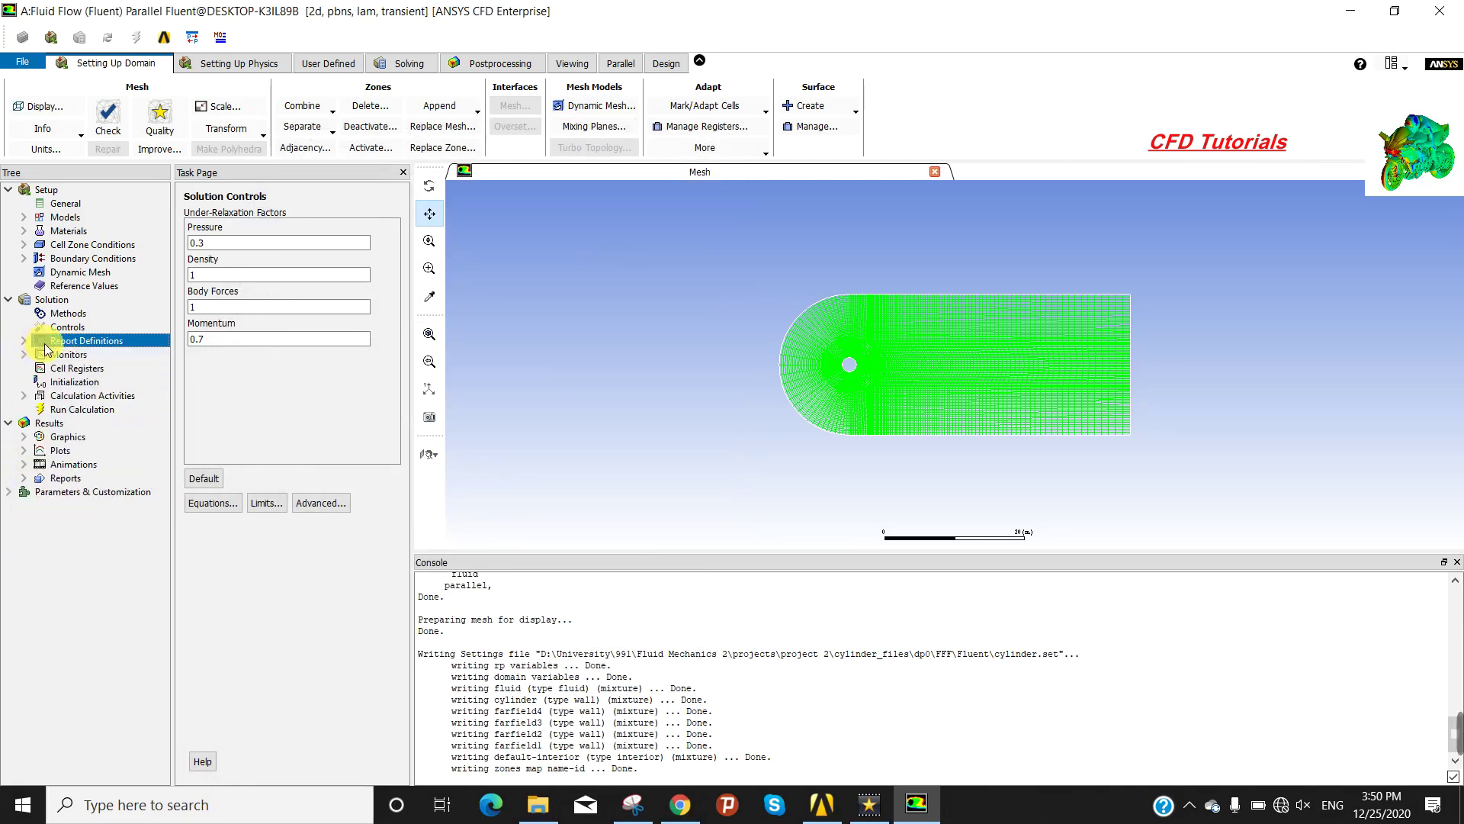
Define a Lift force report 'lift' on cylinder, ticking Report File, Report Plot and Print to Console.
right_click(49, 344)
mouse_move(84, 380)
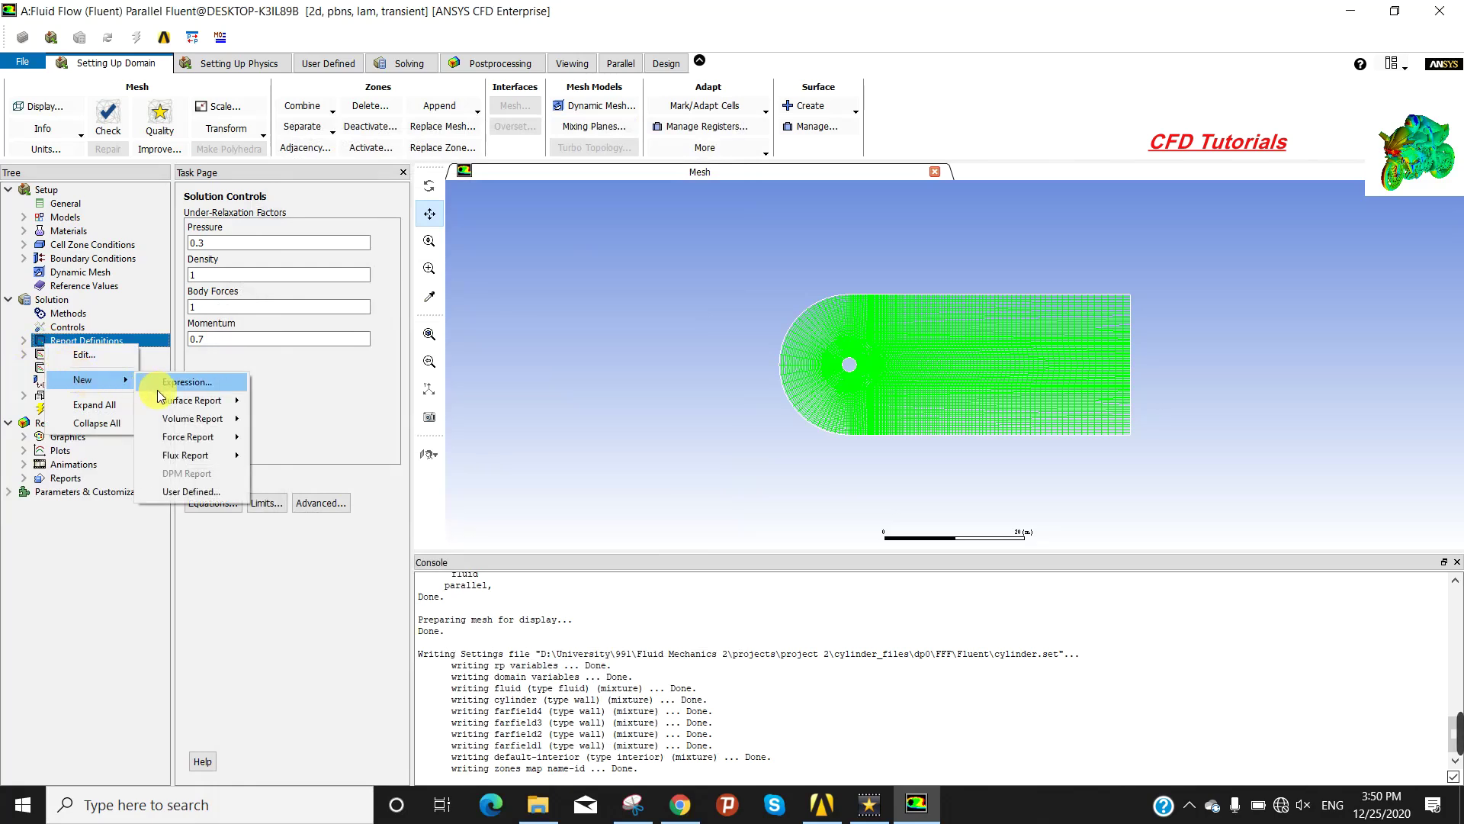
mouse_move(208, 457)
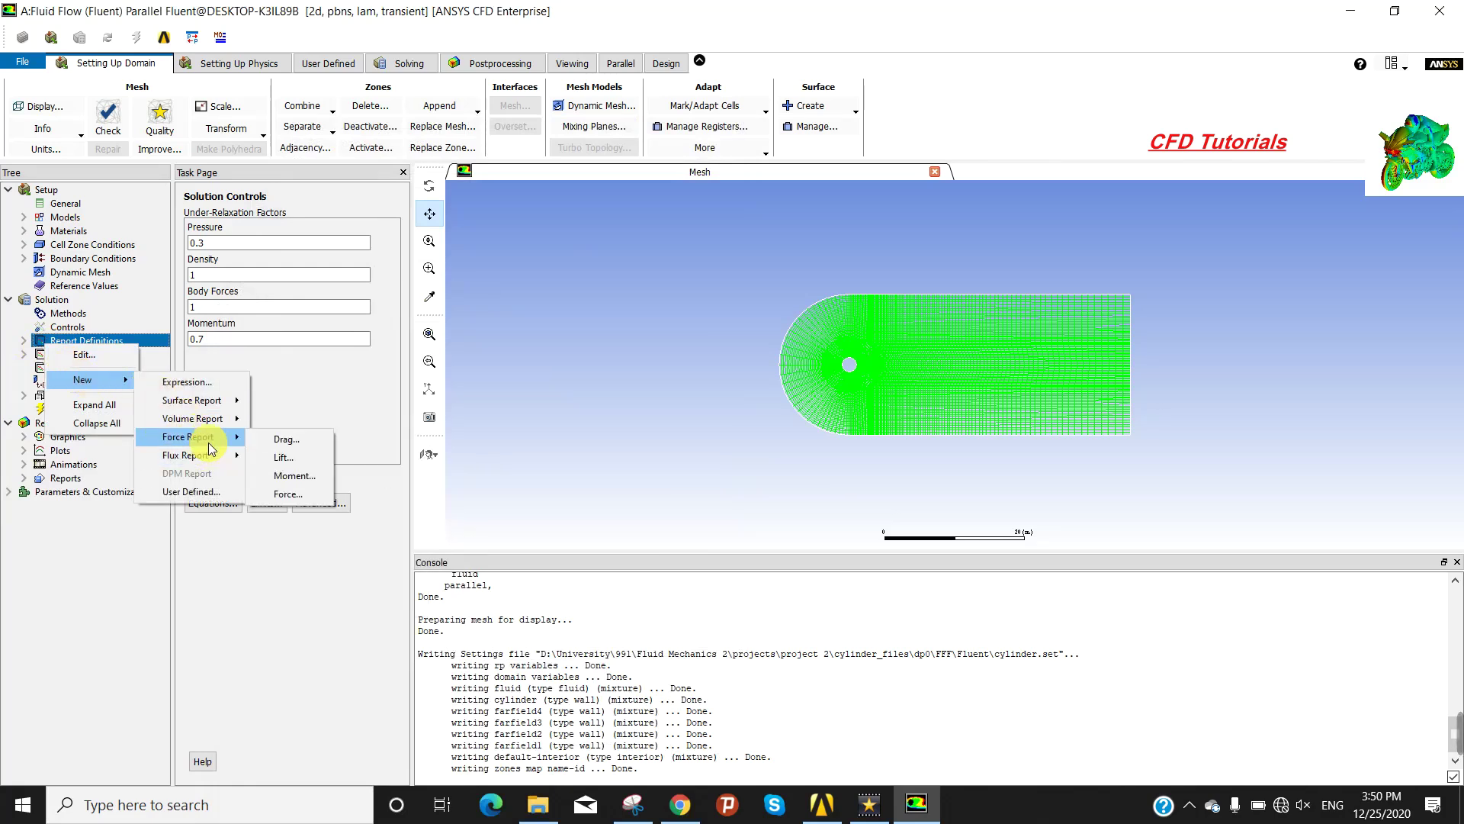
click(280, 458)
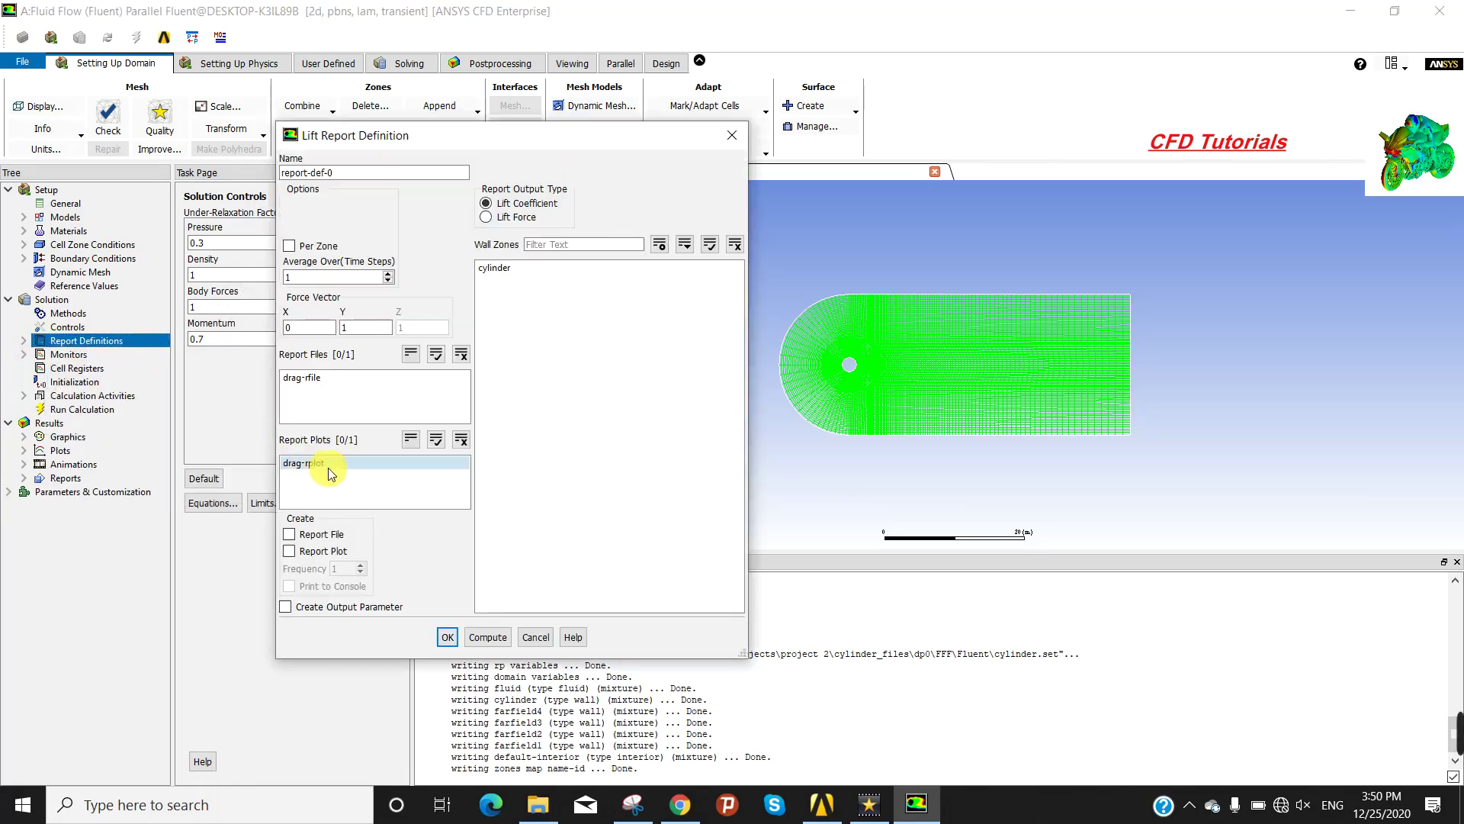
key(BackSpace)
key(BackSpace)
key(BackSpace)
key(BackSpace)
key(BackSpace)
key(BackSpace)
key(BackSpace)
key(BackSpace)
key(BackSpace)
key(BackSpace)
key(BackSpace)
key(BackSpace)
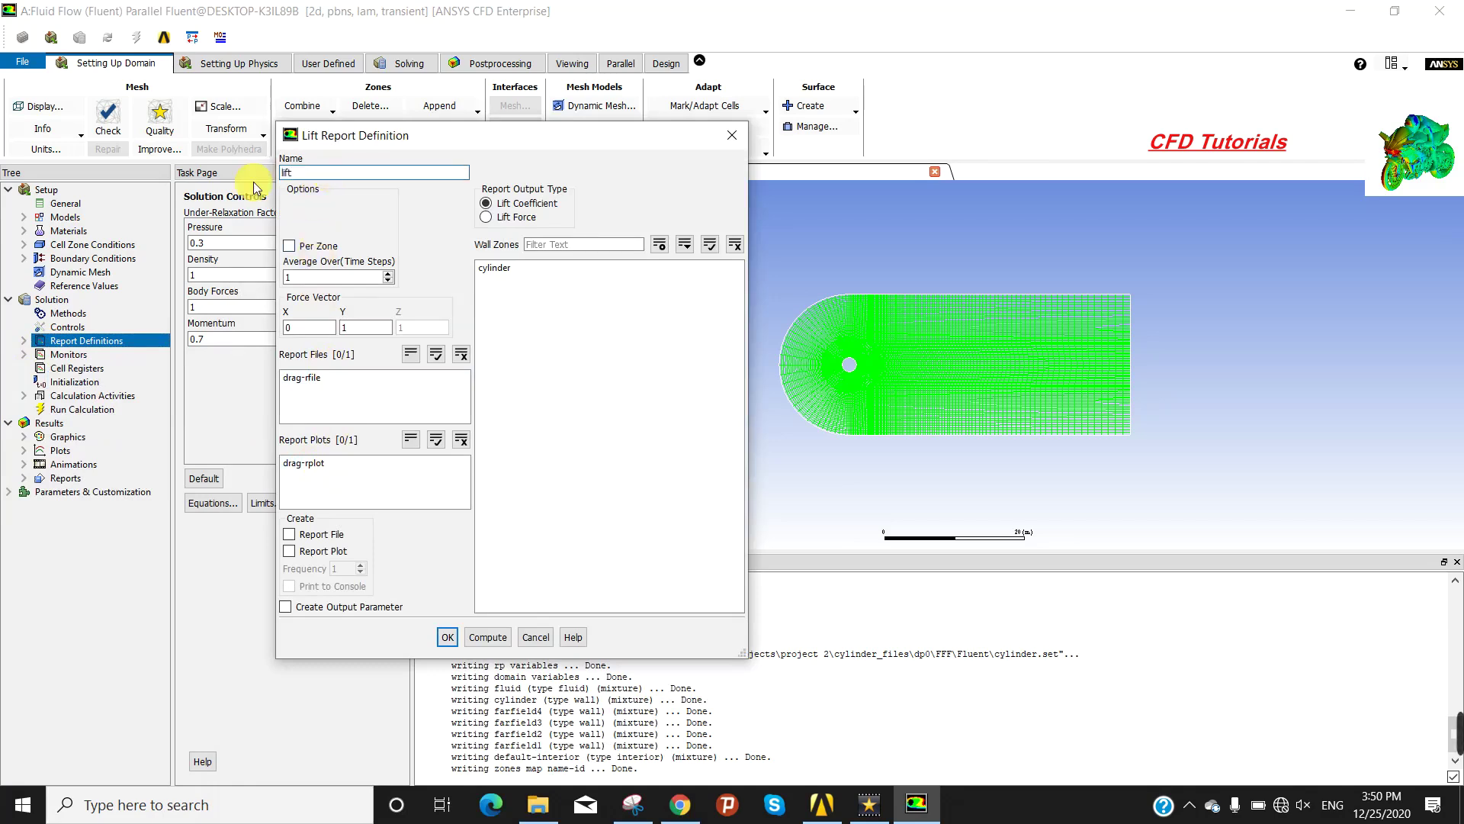
click(496, 268)
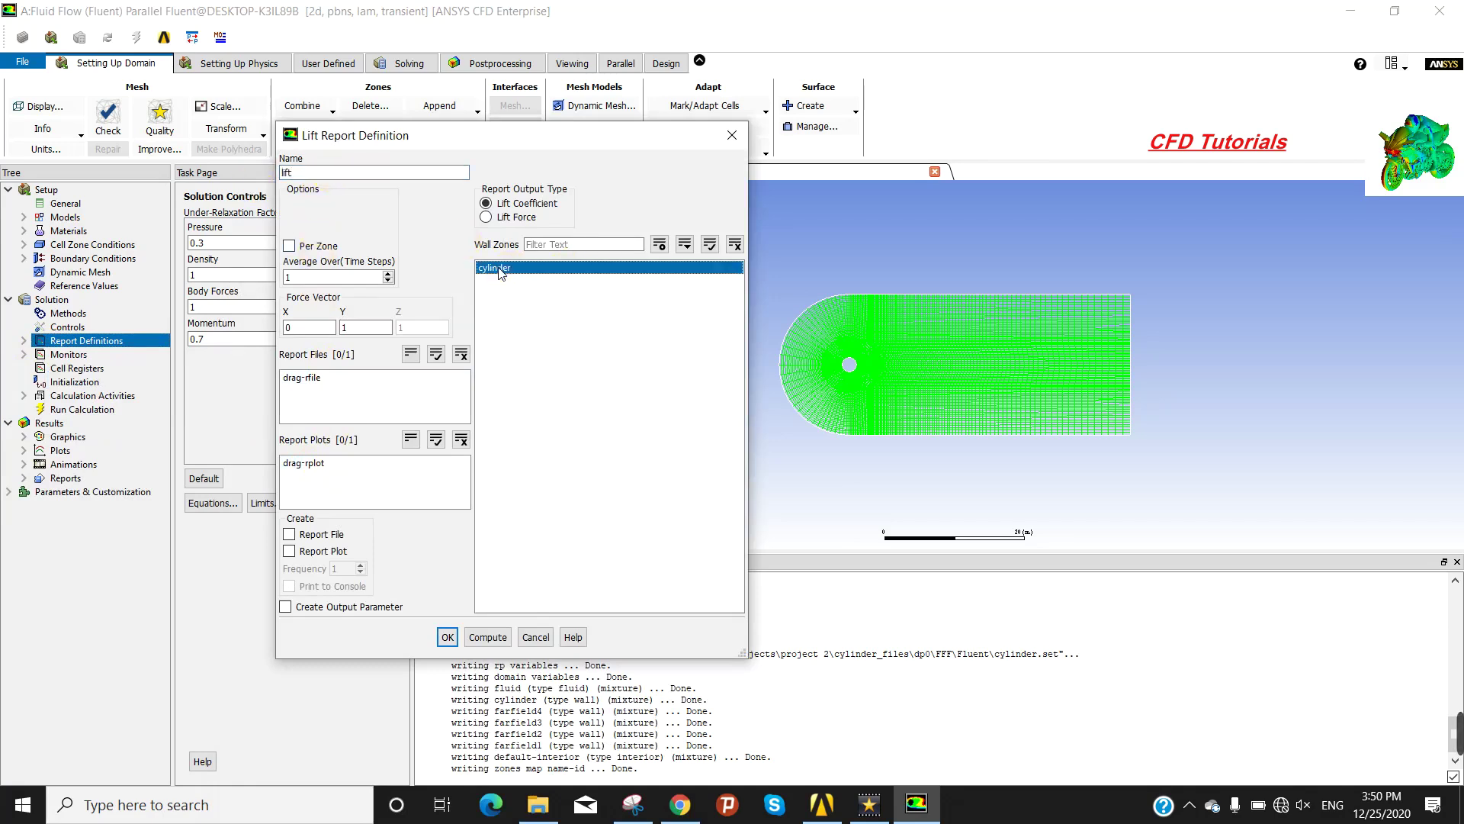
click(290, 535)
click(289, 551)
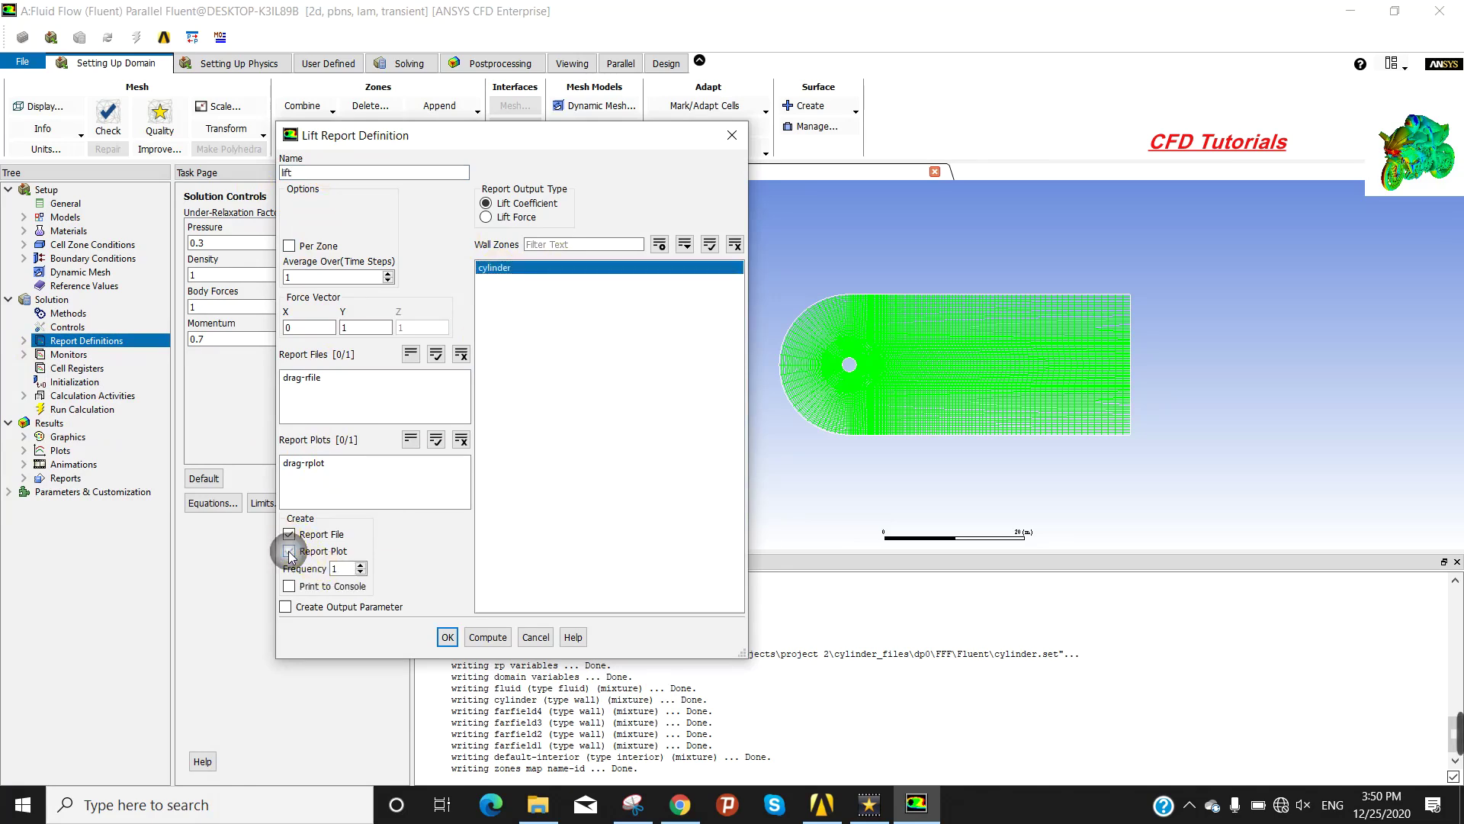
click(289, 585)
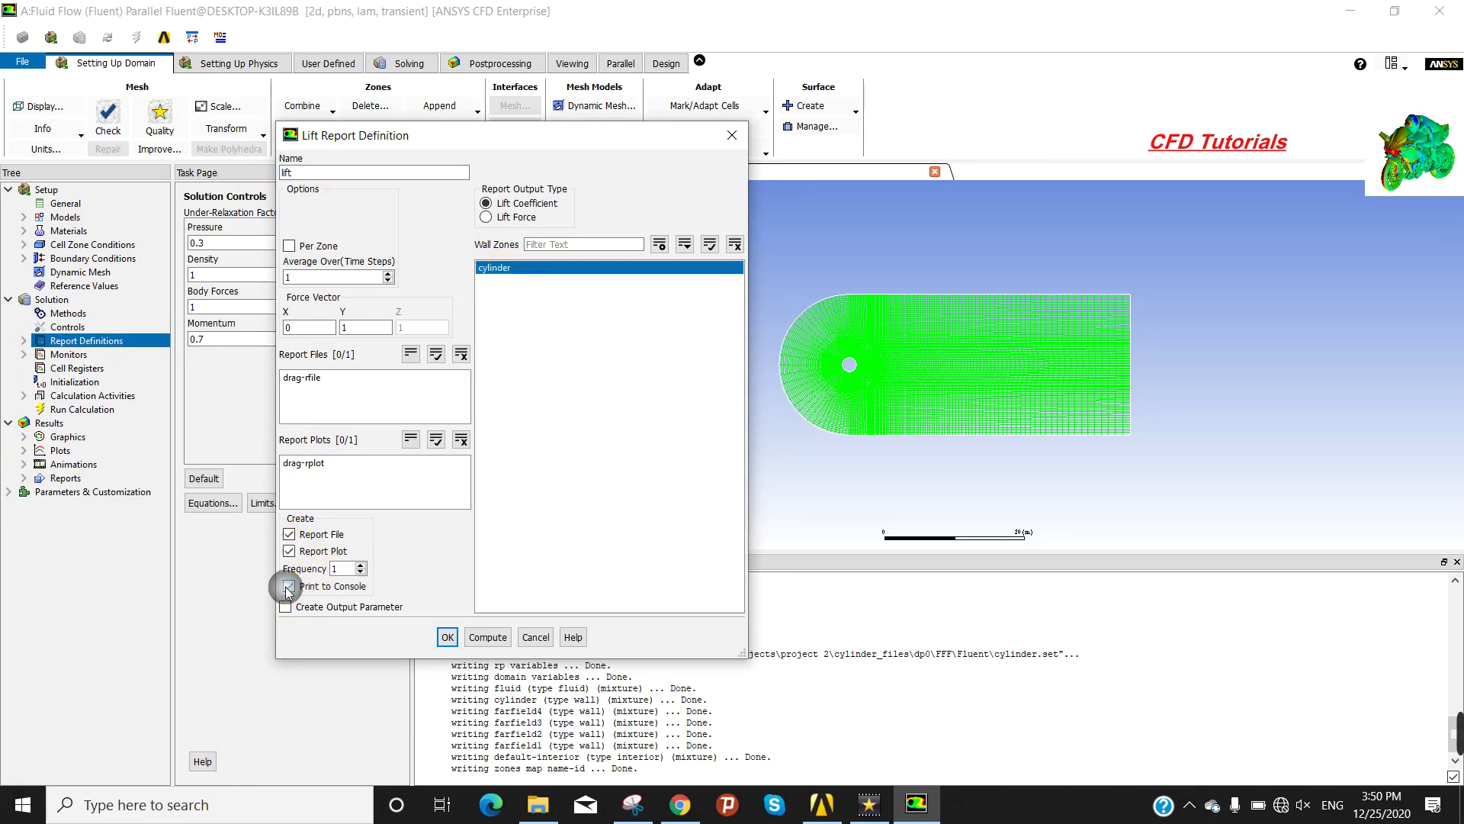
click(448, 637)
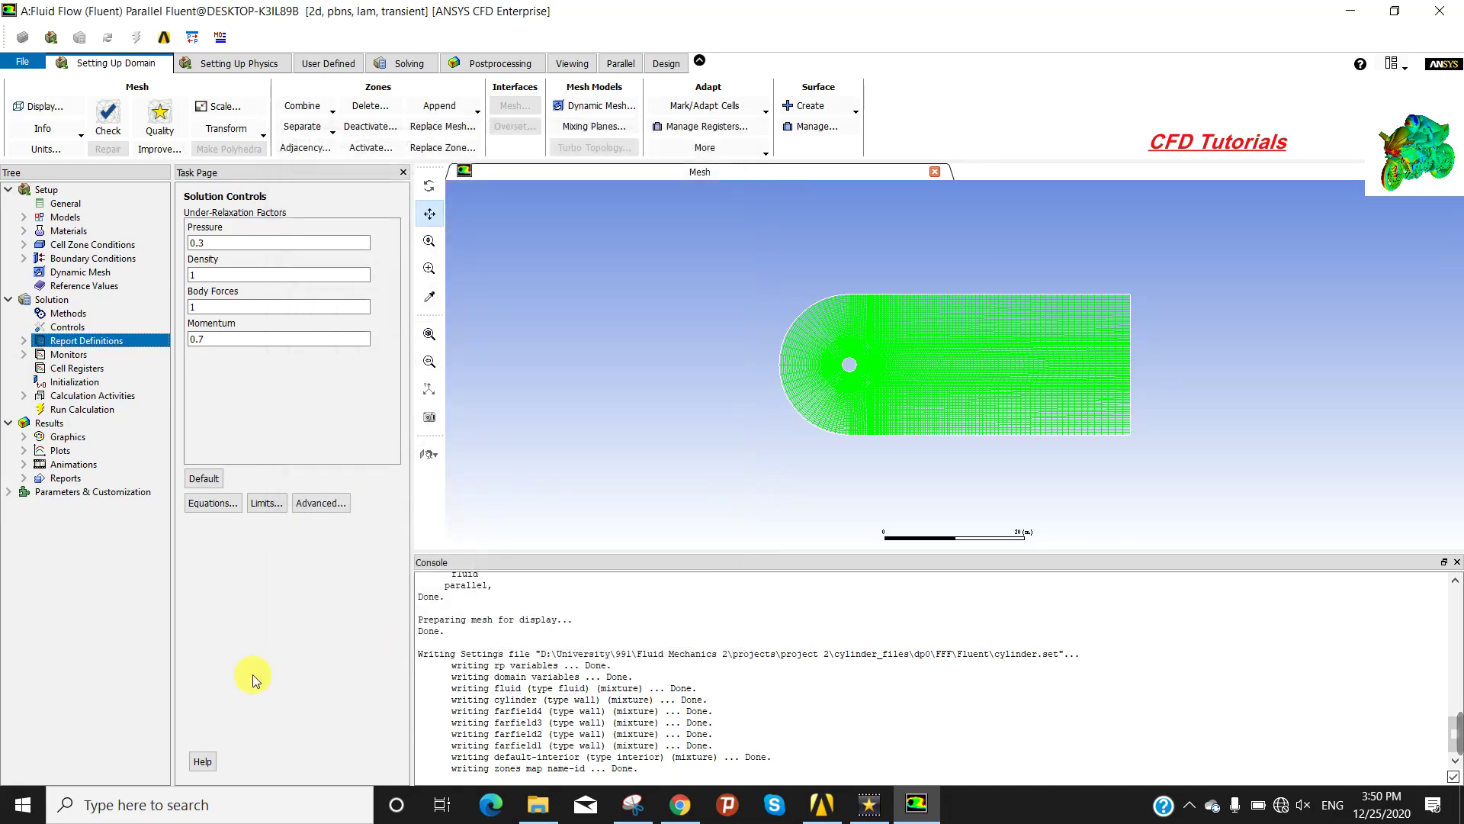
click(24, 353)
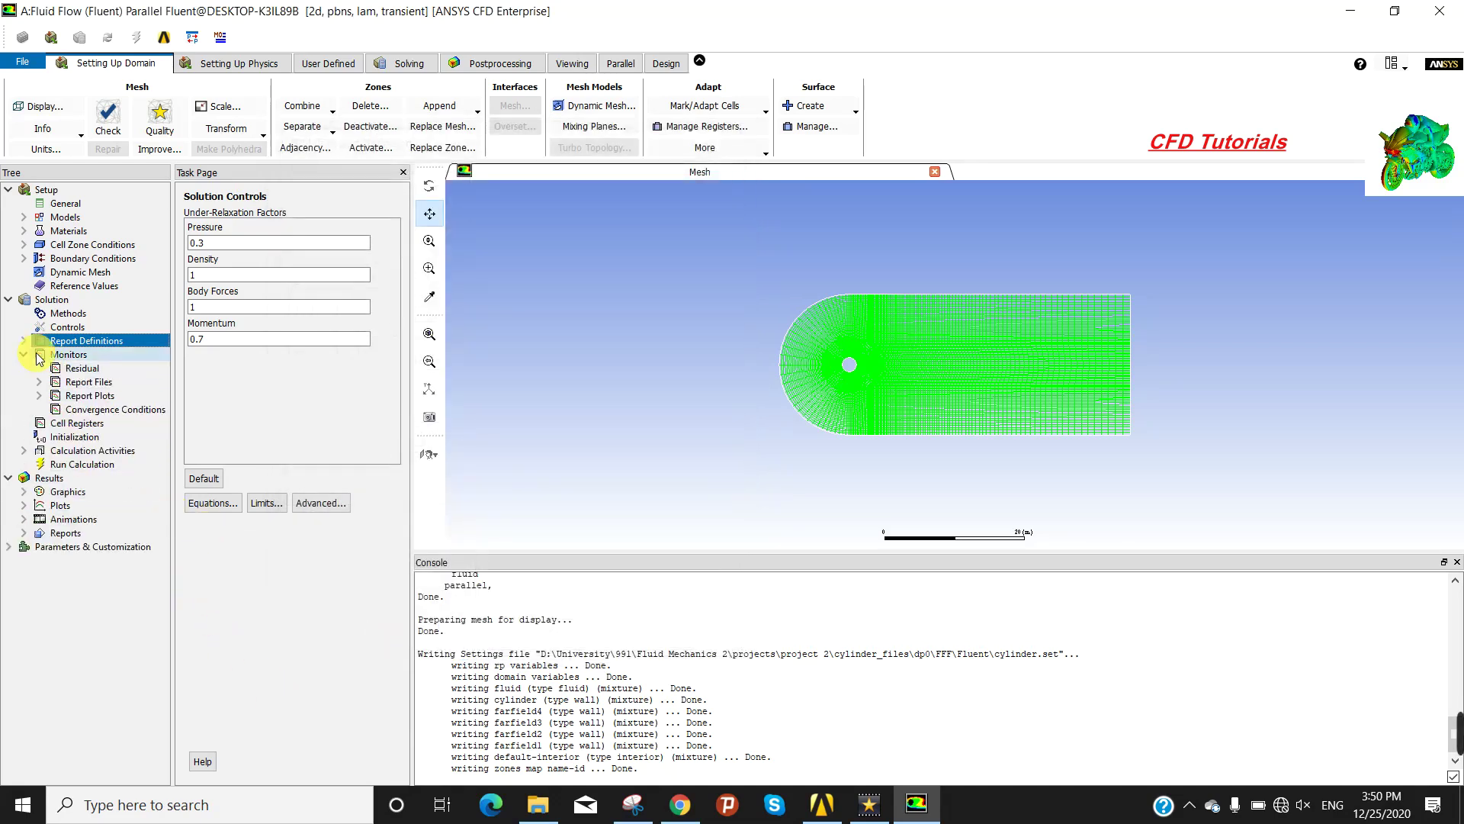
double_click(84, 383)
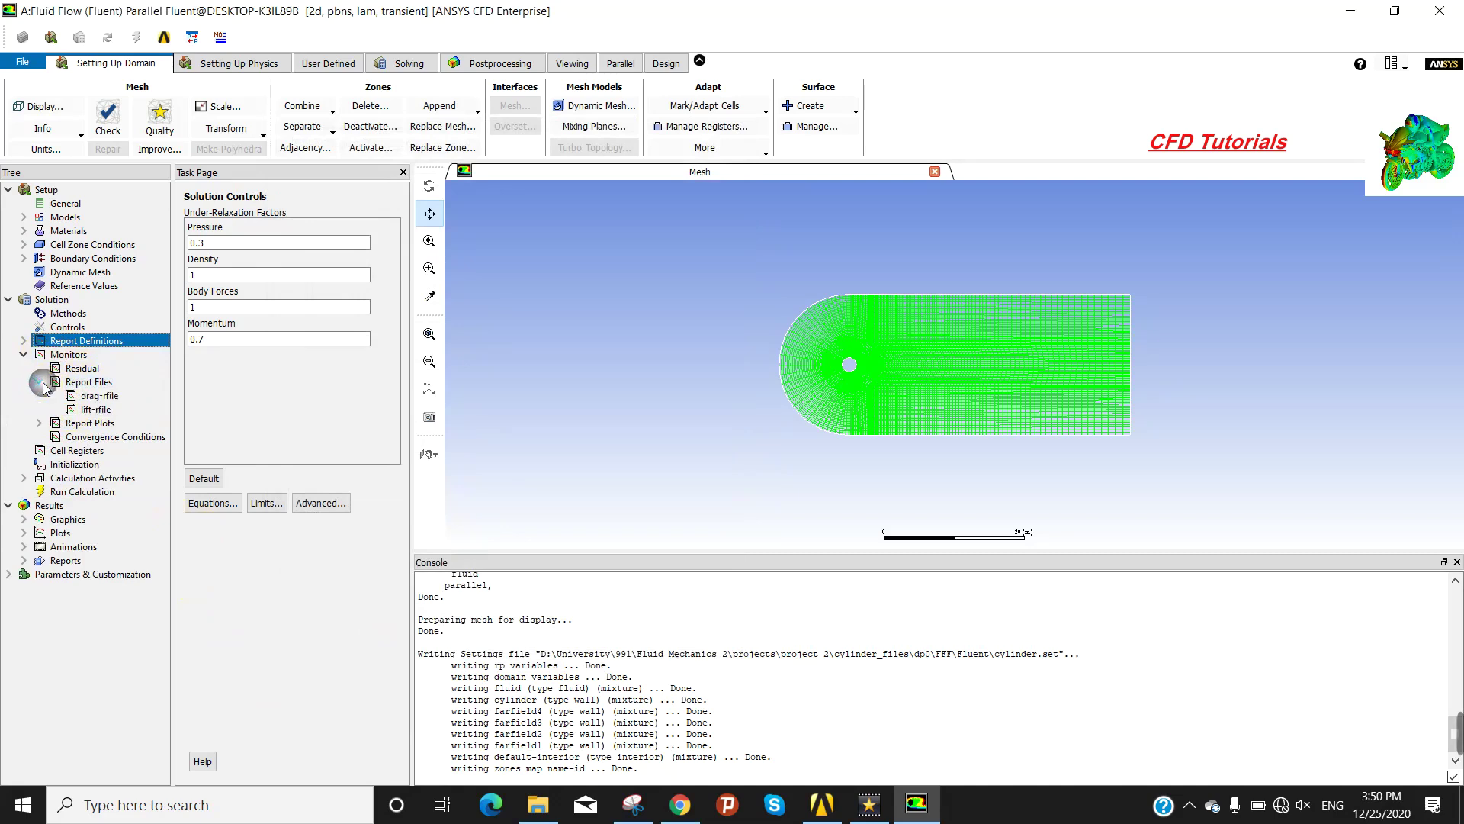
double_click(79, 397)
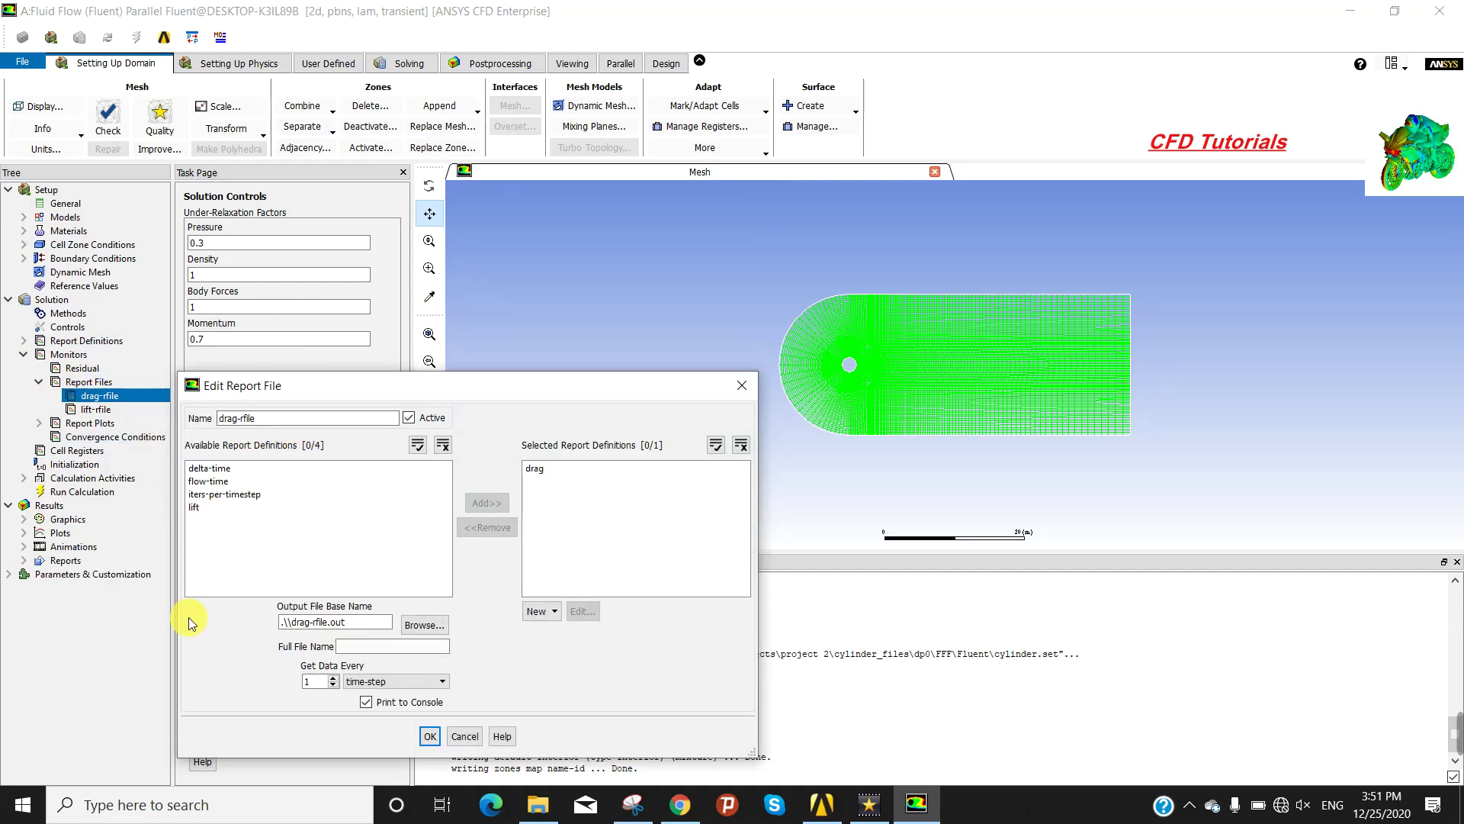
click(534, 468)
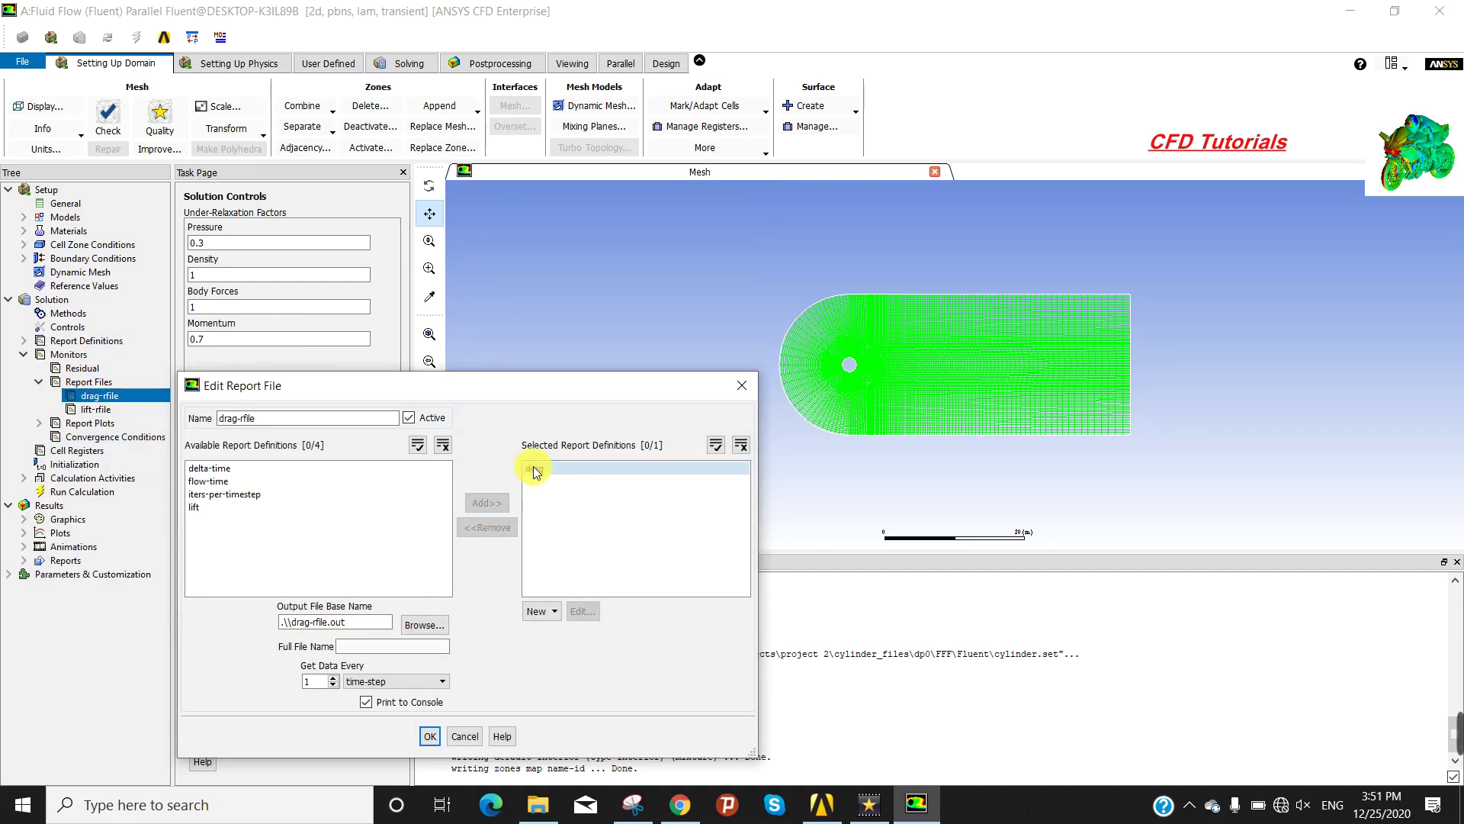
click(429, 737)
double_click(104, 412)
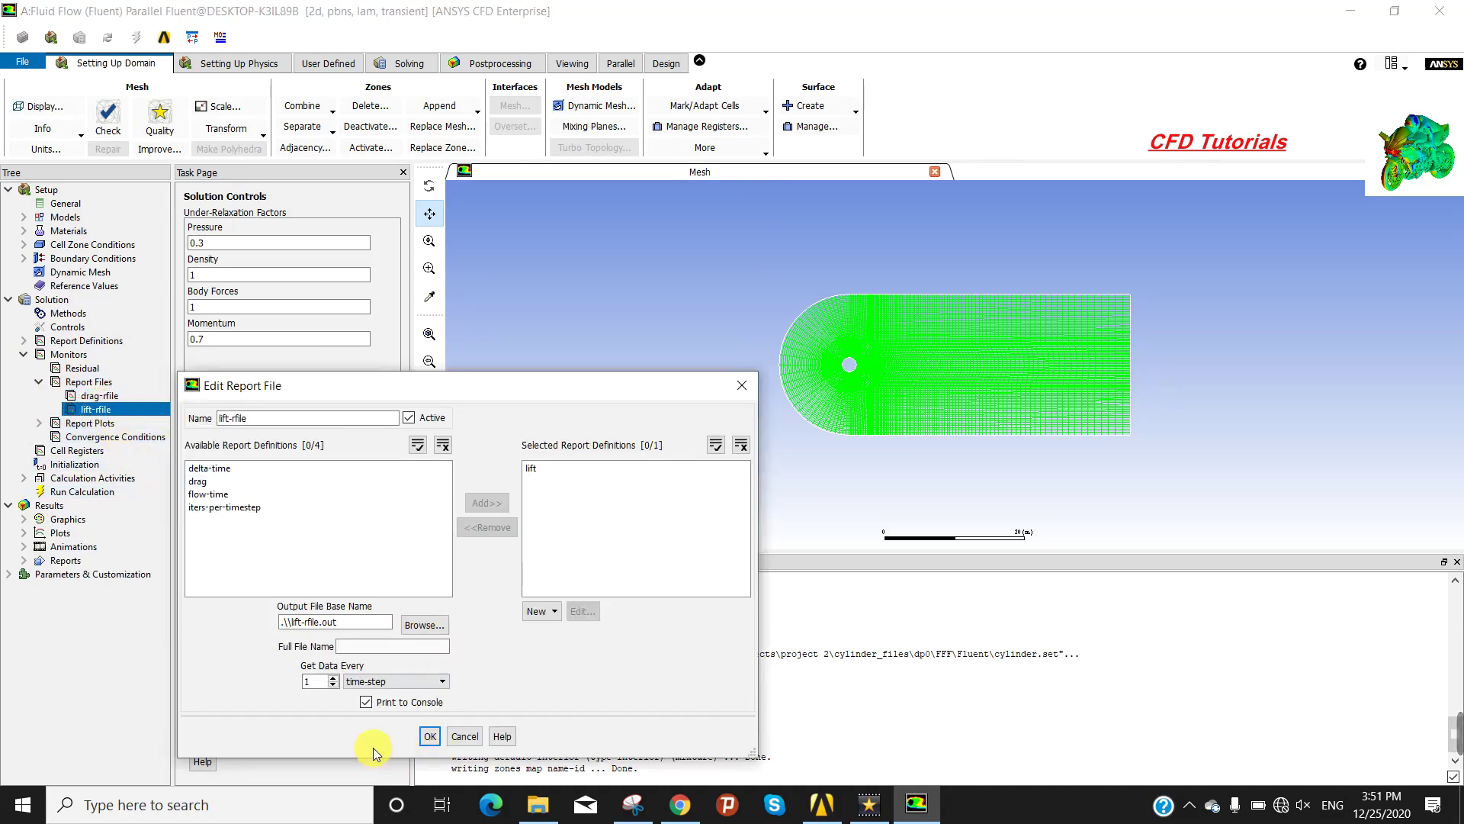
click(428, 736)
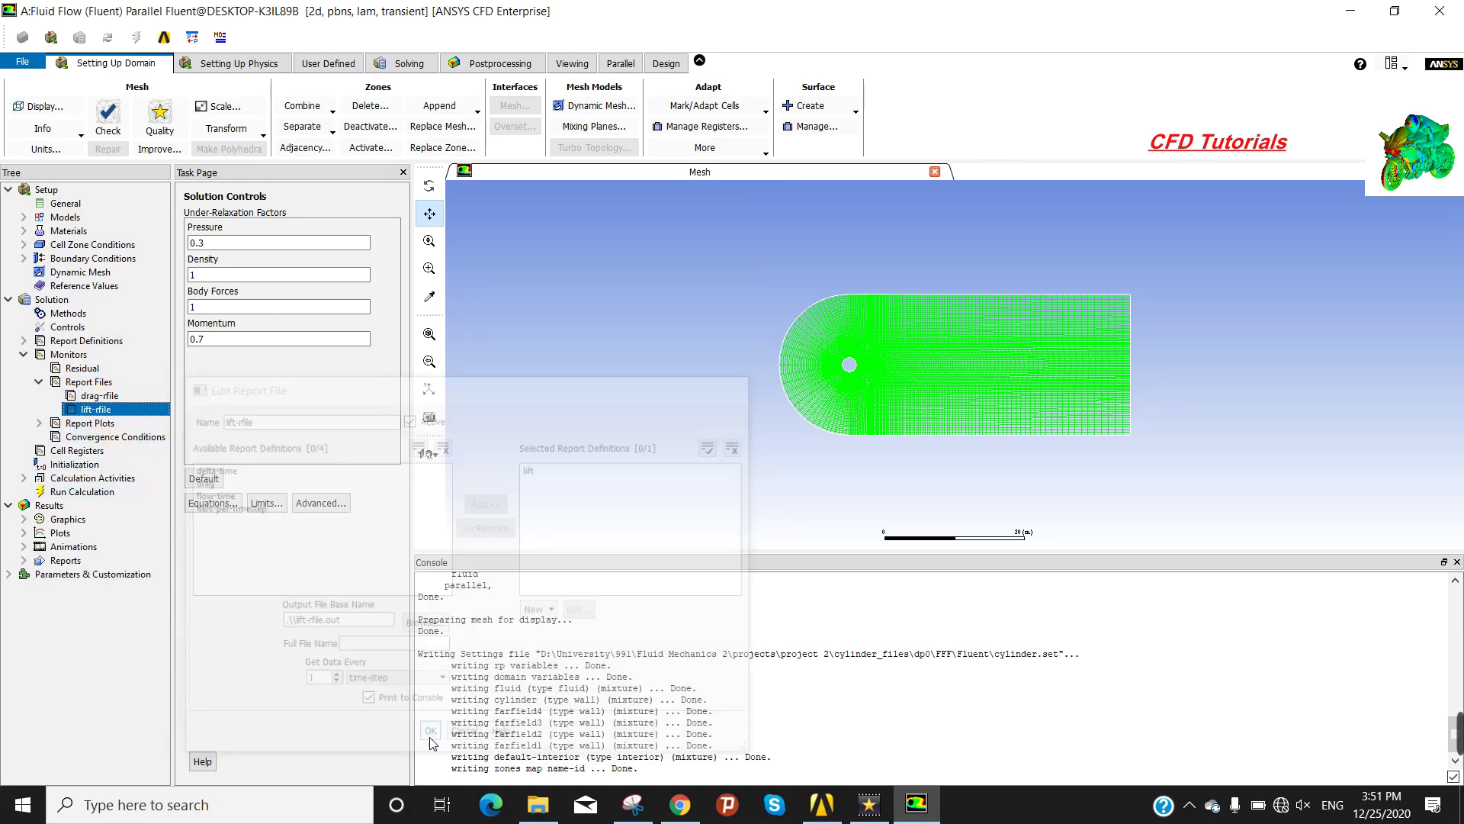
click(39, 423)
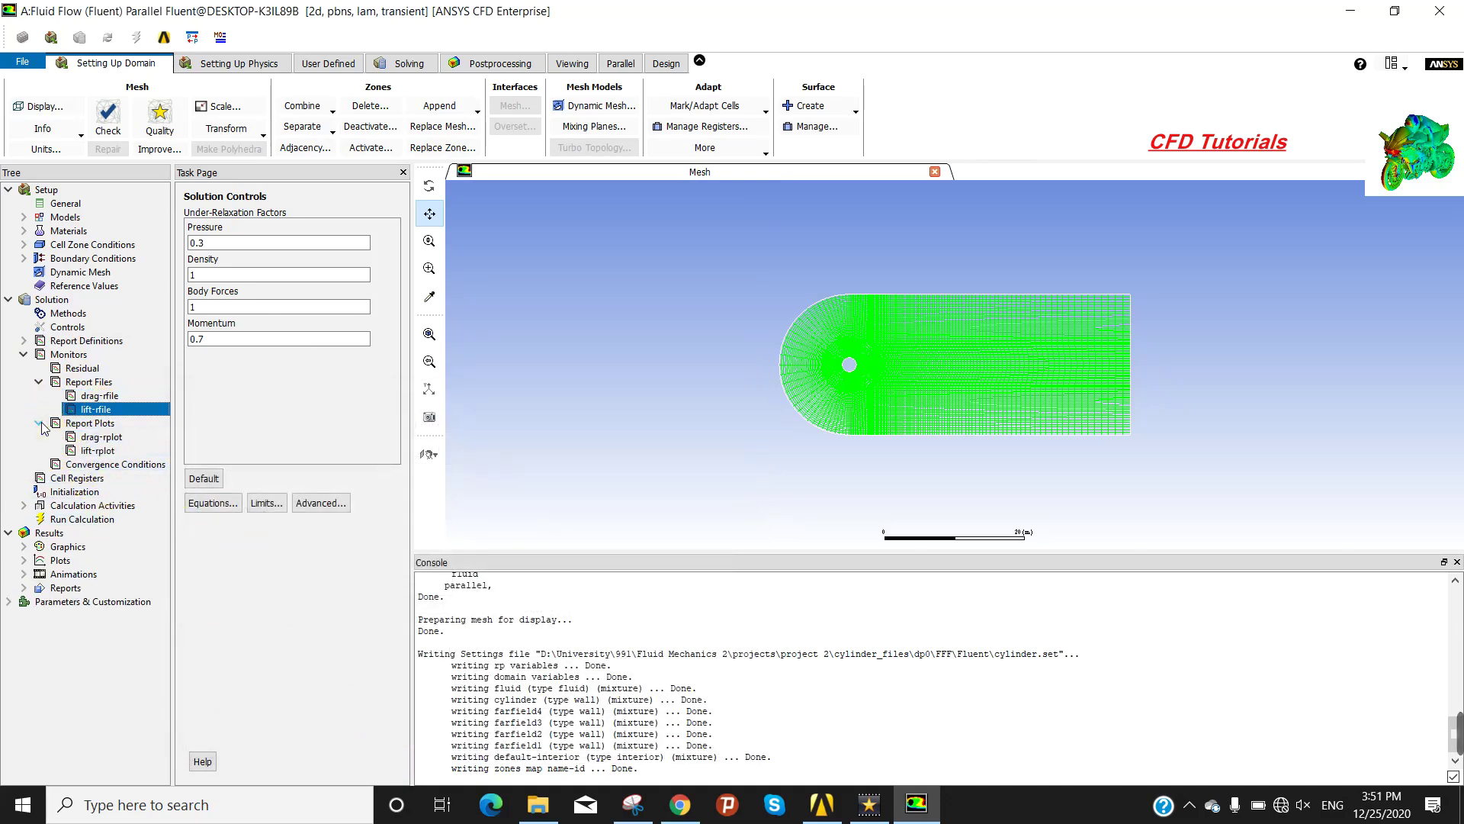
click(85, 439)
double_click(85, 443)
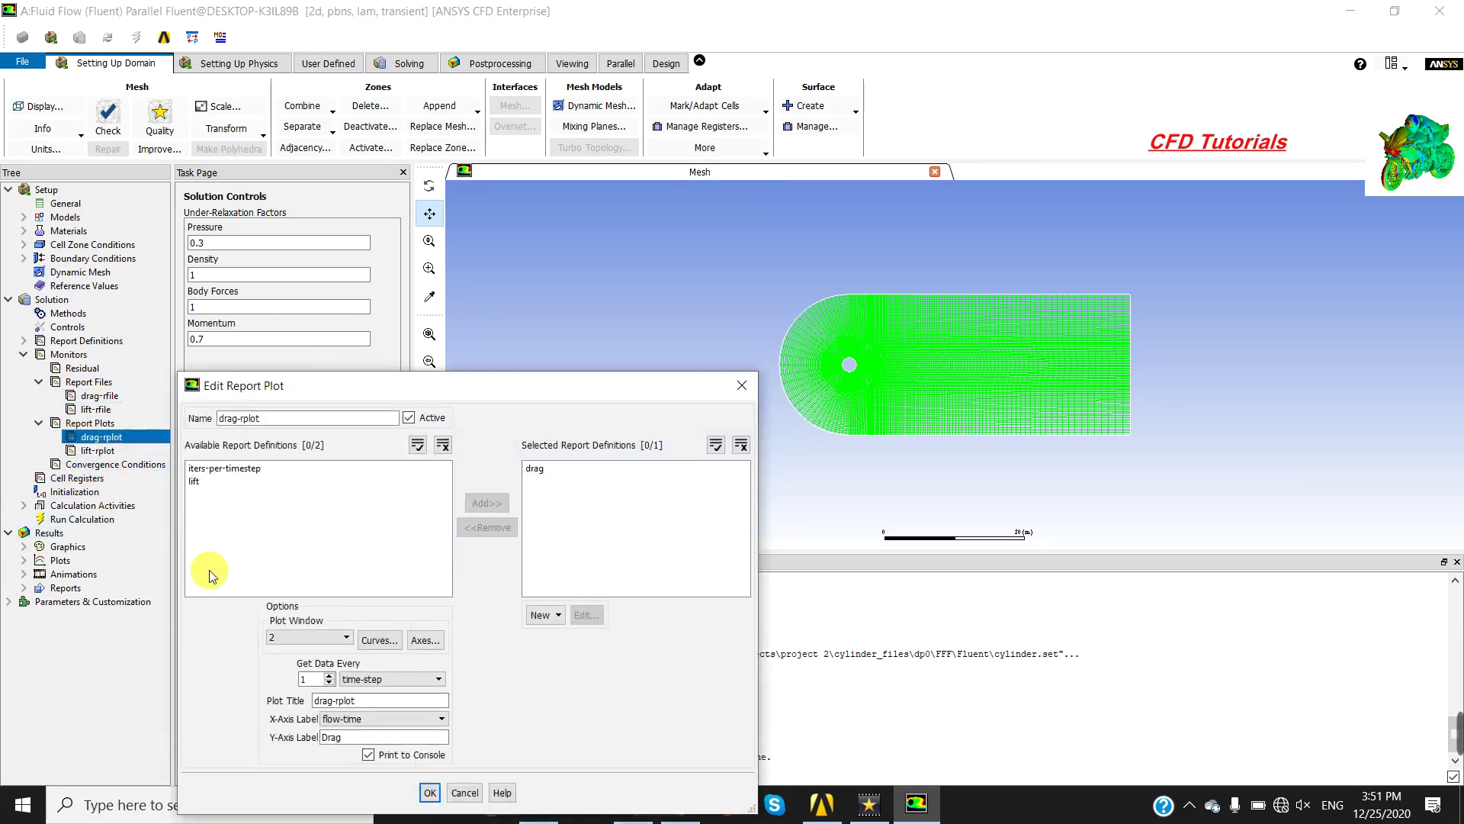
click(429, 793)
double_click(90, 451)
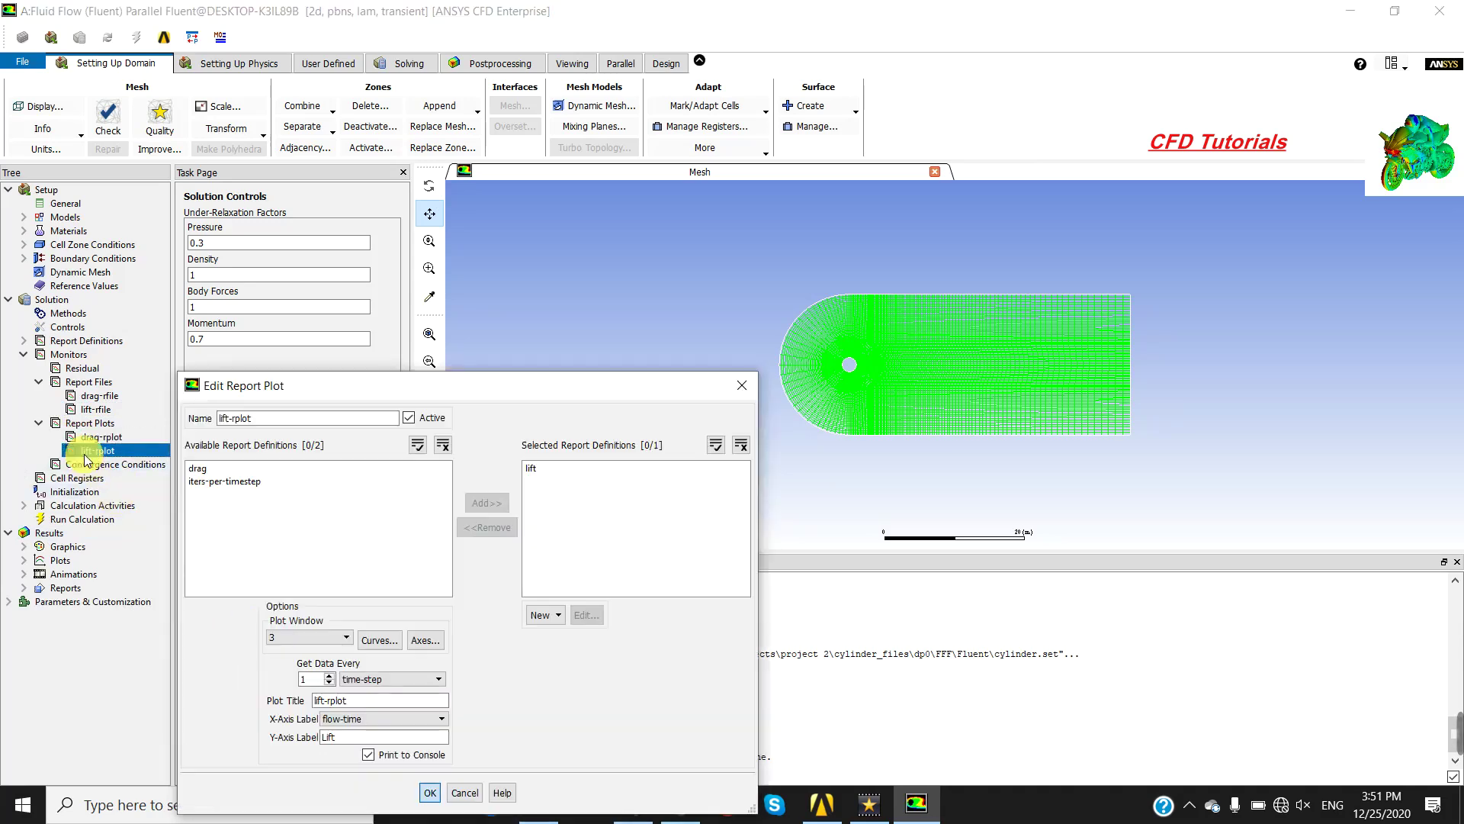
click(430, 793)
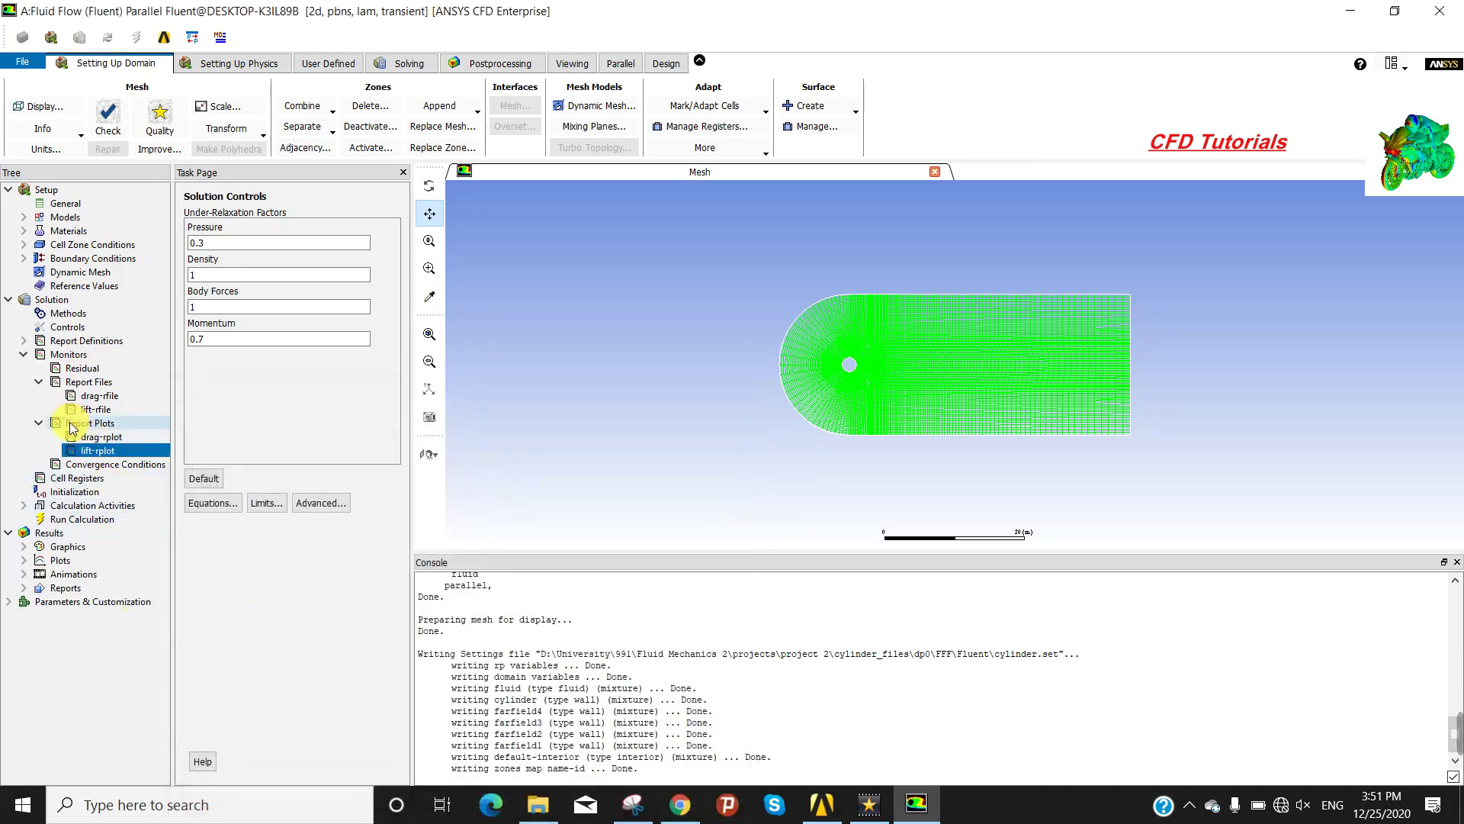
Run Standard Initialization computed from farfield1, giving X velocity 80.00001 m/s.
click(24, 355)
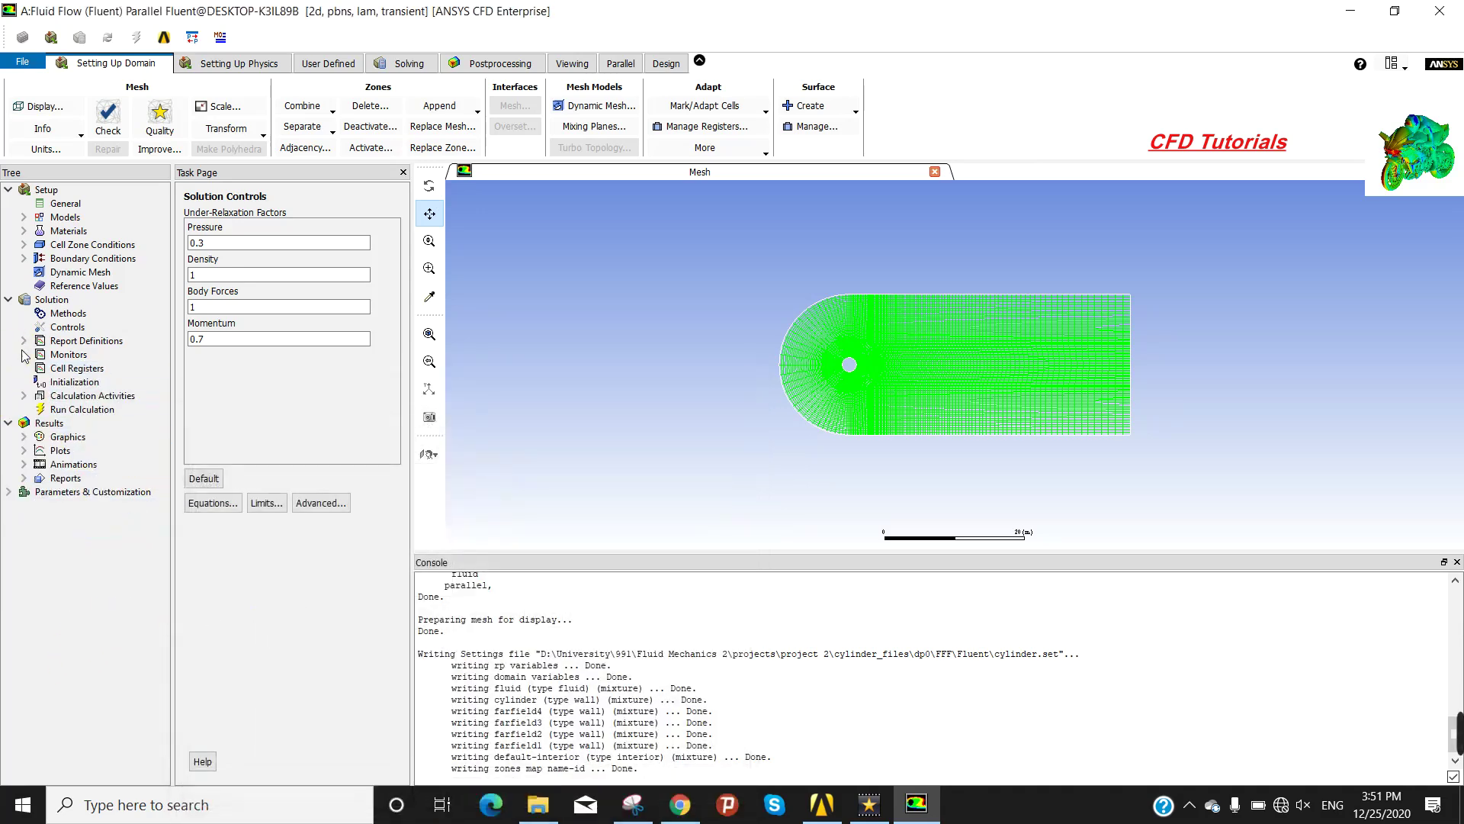
click(50, 384)
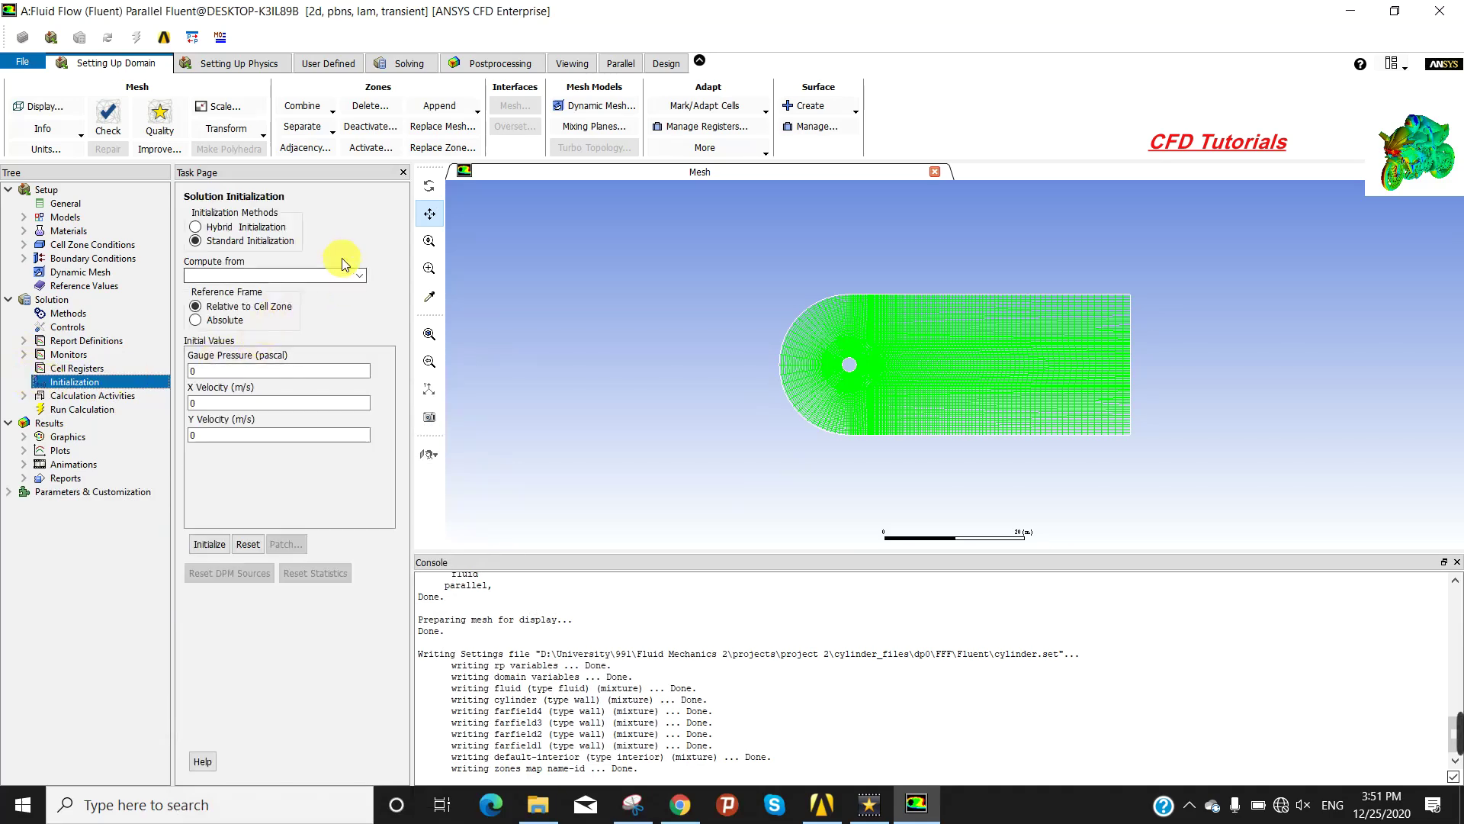
click(359, 274)
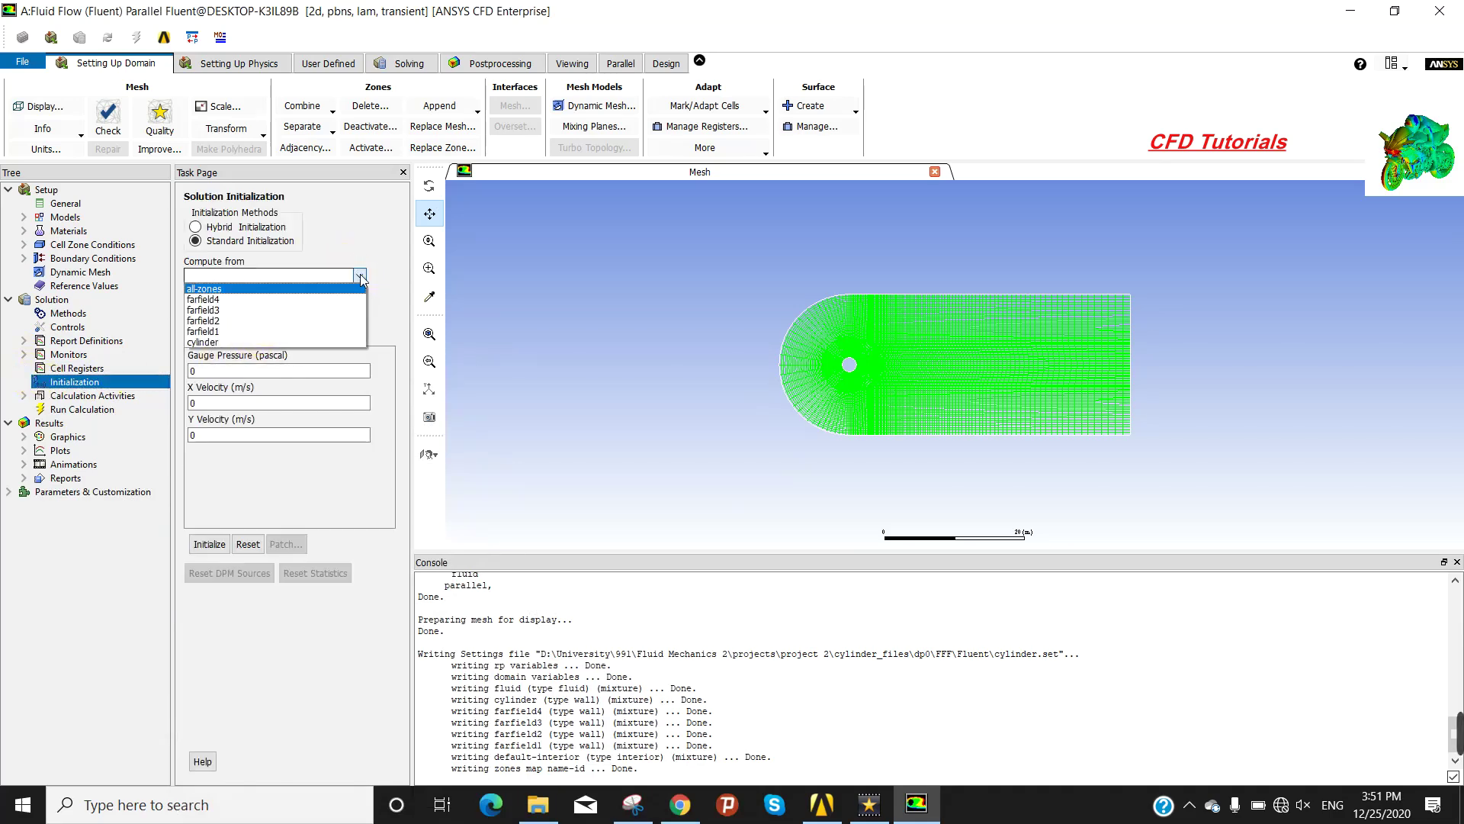
click(257, 331)
click(207, 544)
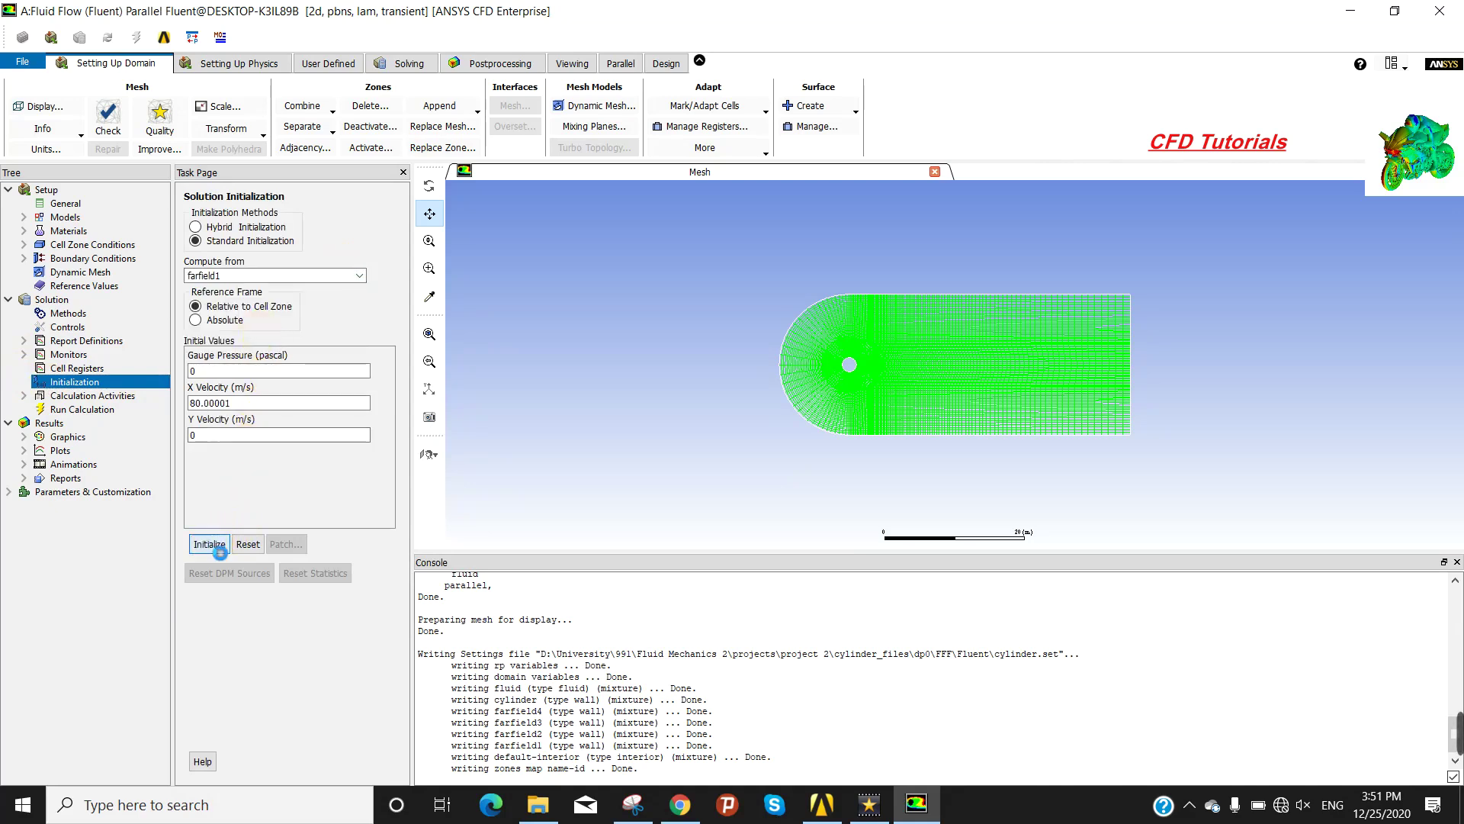
click(23, 395)
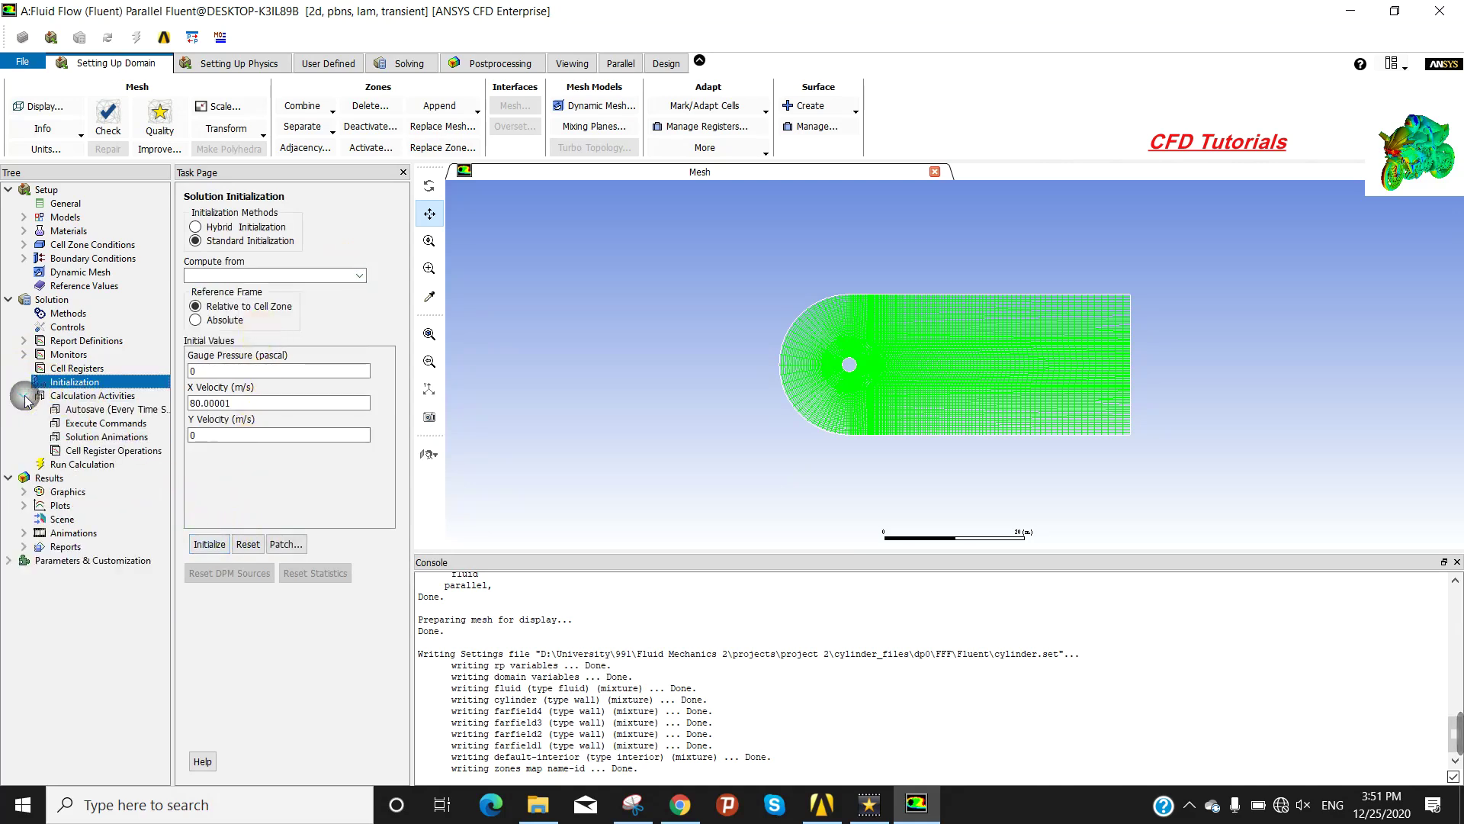
Set Autosave Every (Time Steps) to 1 in Calculation Activities.
double_click(76, 396)
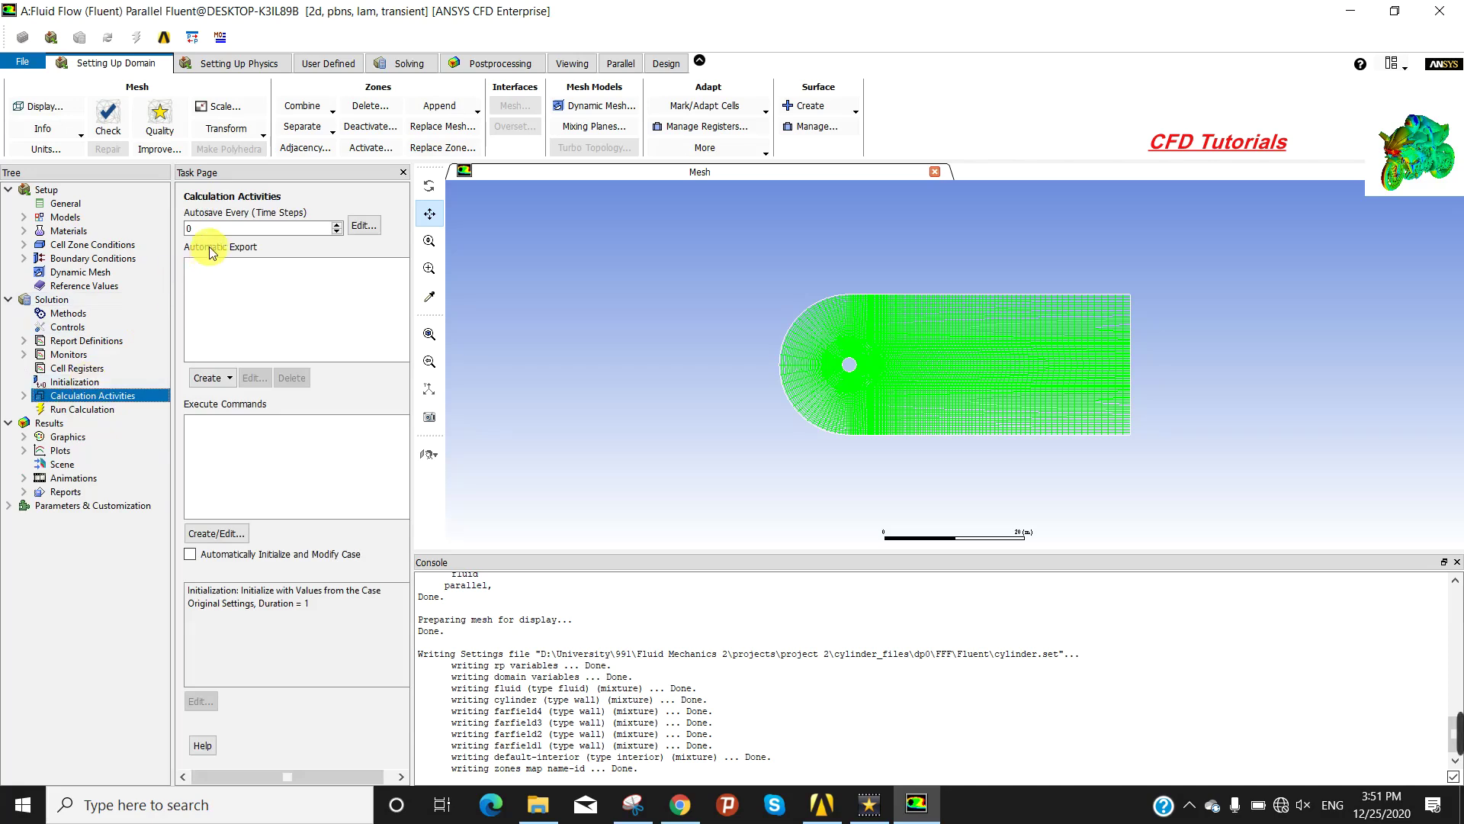
double_click(200, 228)
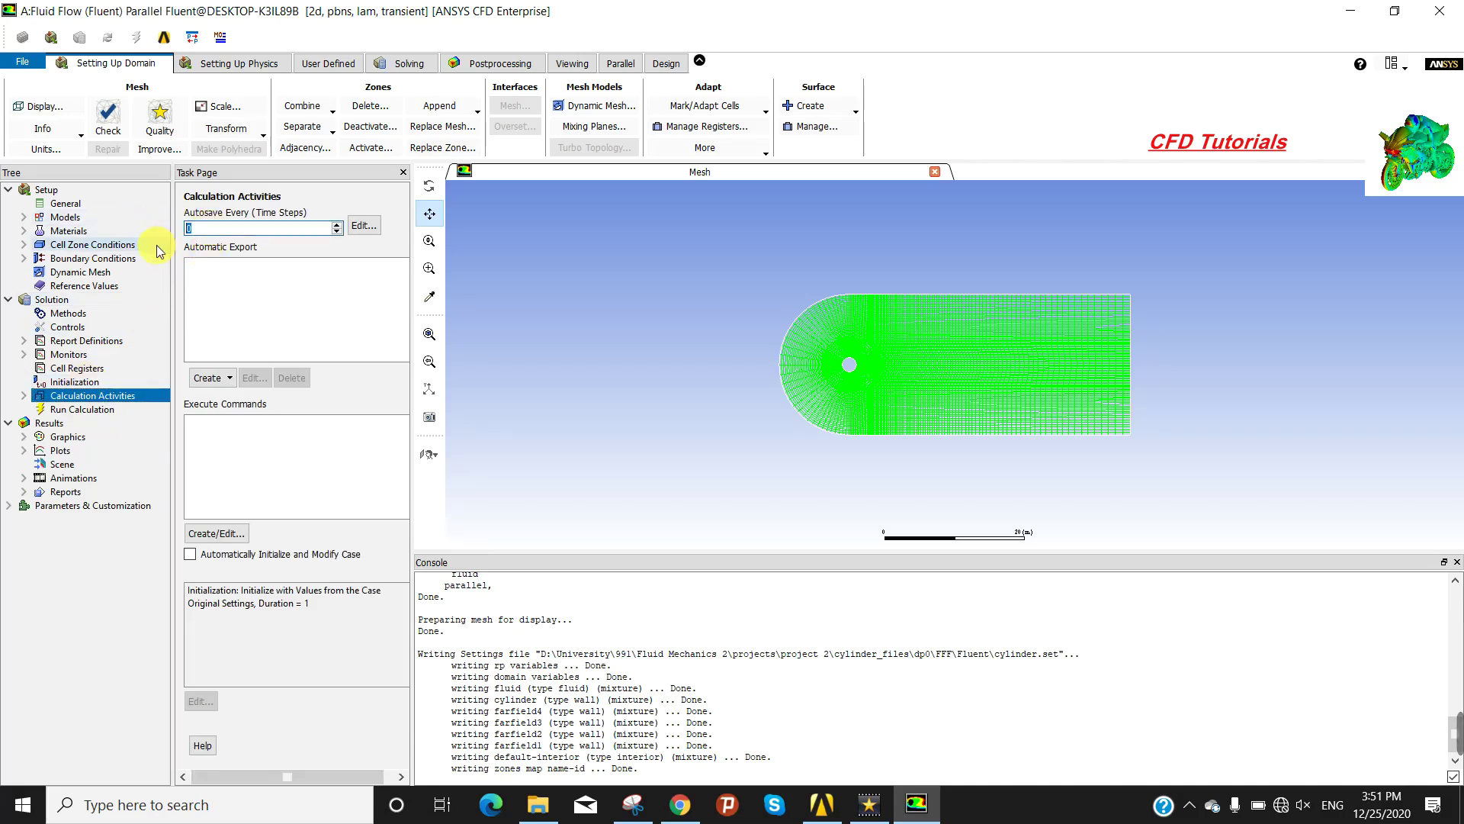
text(1)
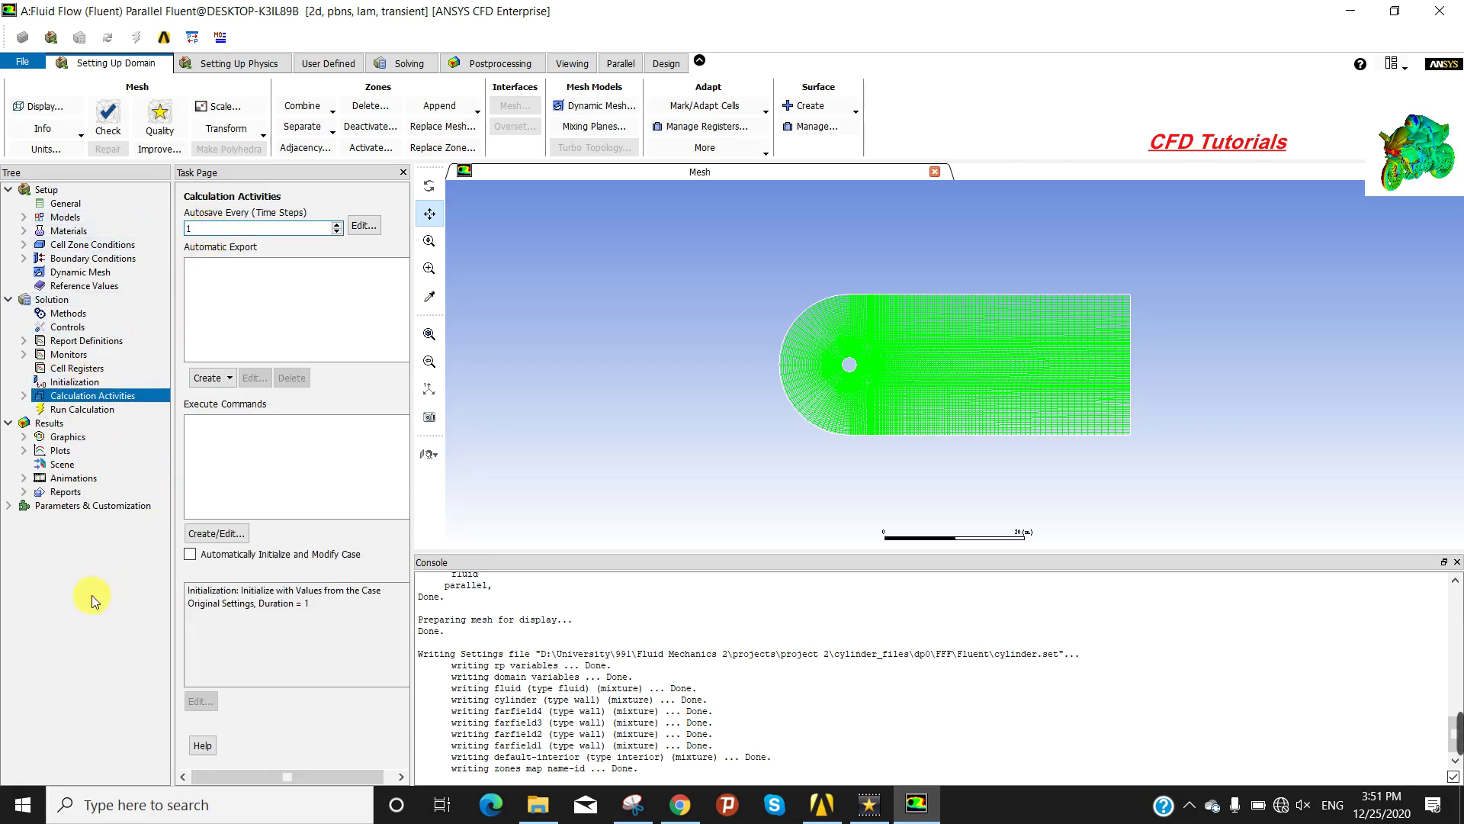
Set the time step size to 0.01 s and the number of time steps to 300.
click(85, 412)
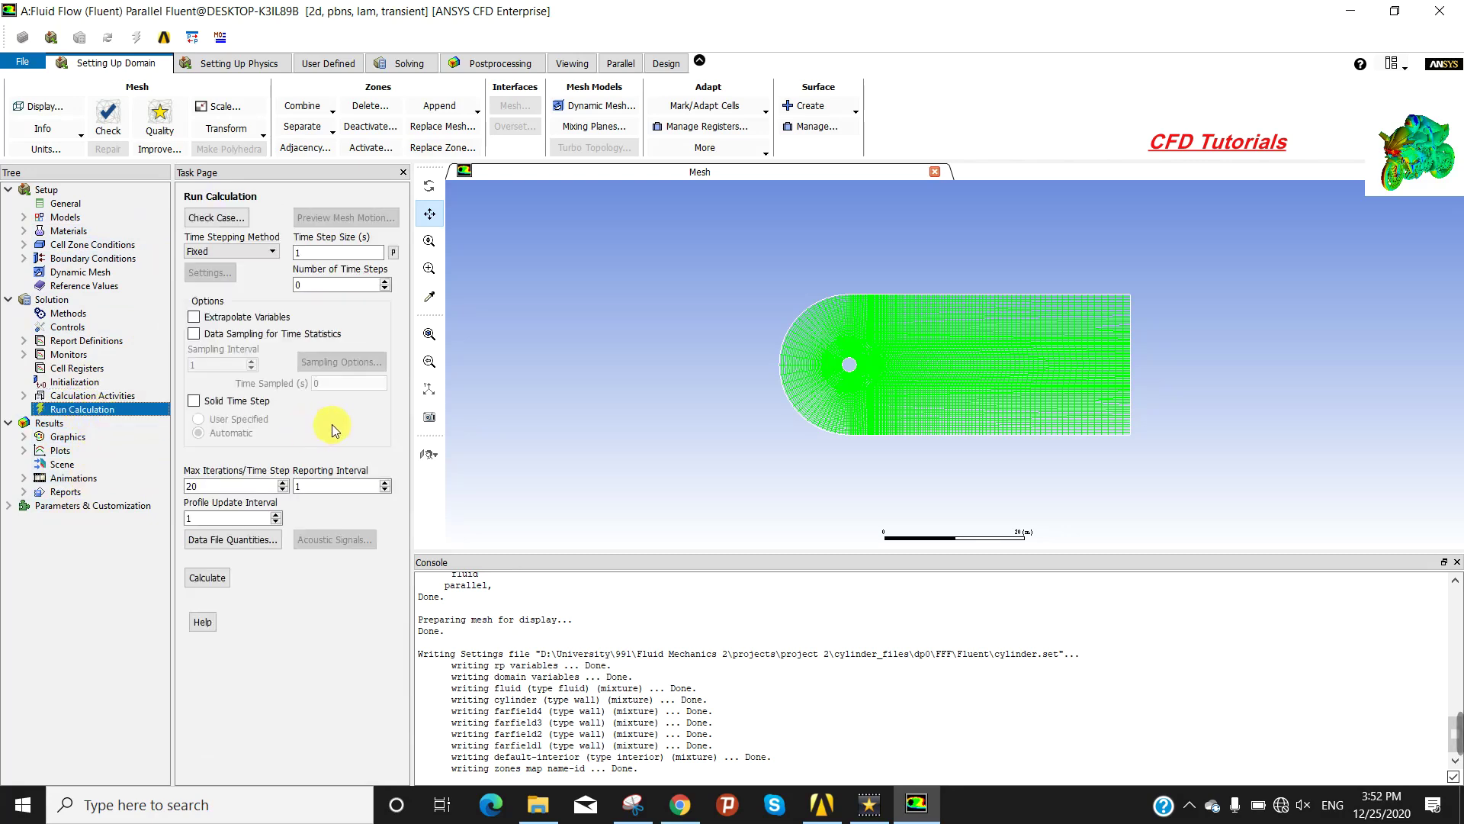
double_click(335, 252)
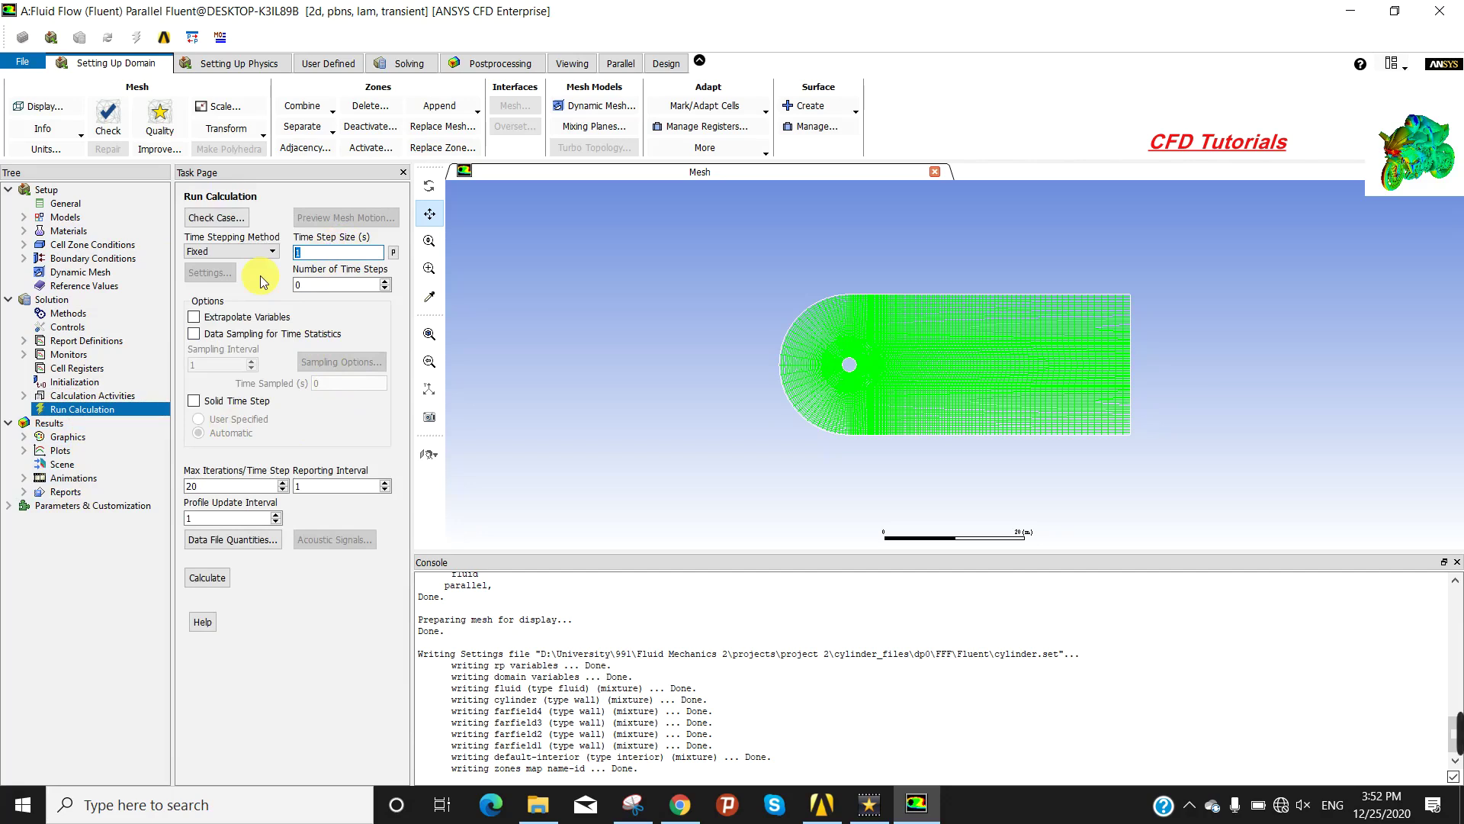
text(0.01)
key(Tab)
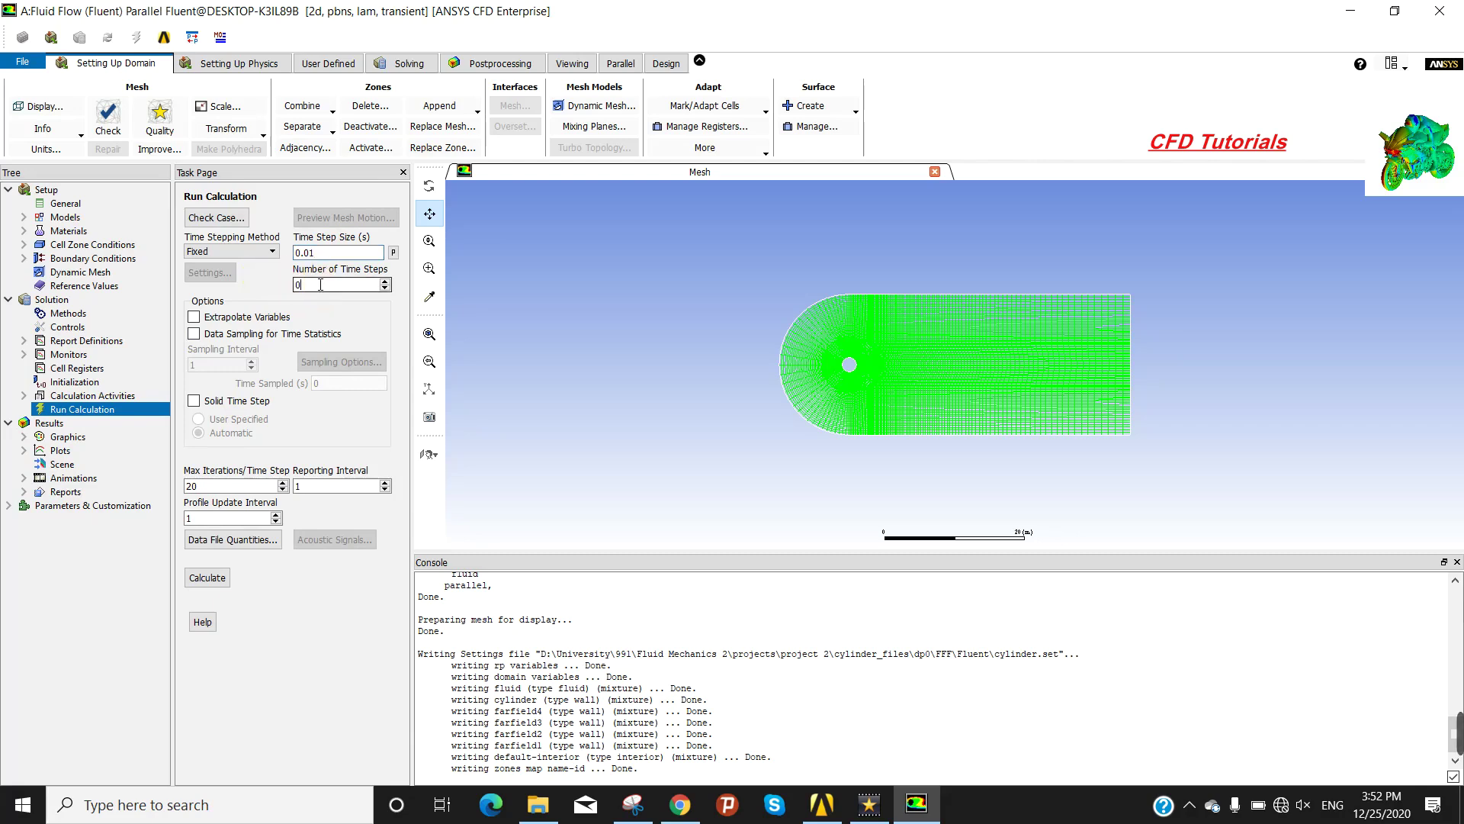
text(300)
Calculate the transient solution, switching between the residuals, drag and lift plots while it solves.
click(207, 579)
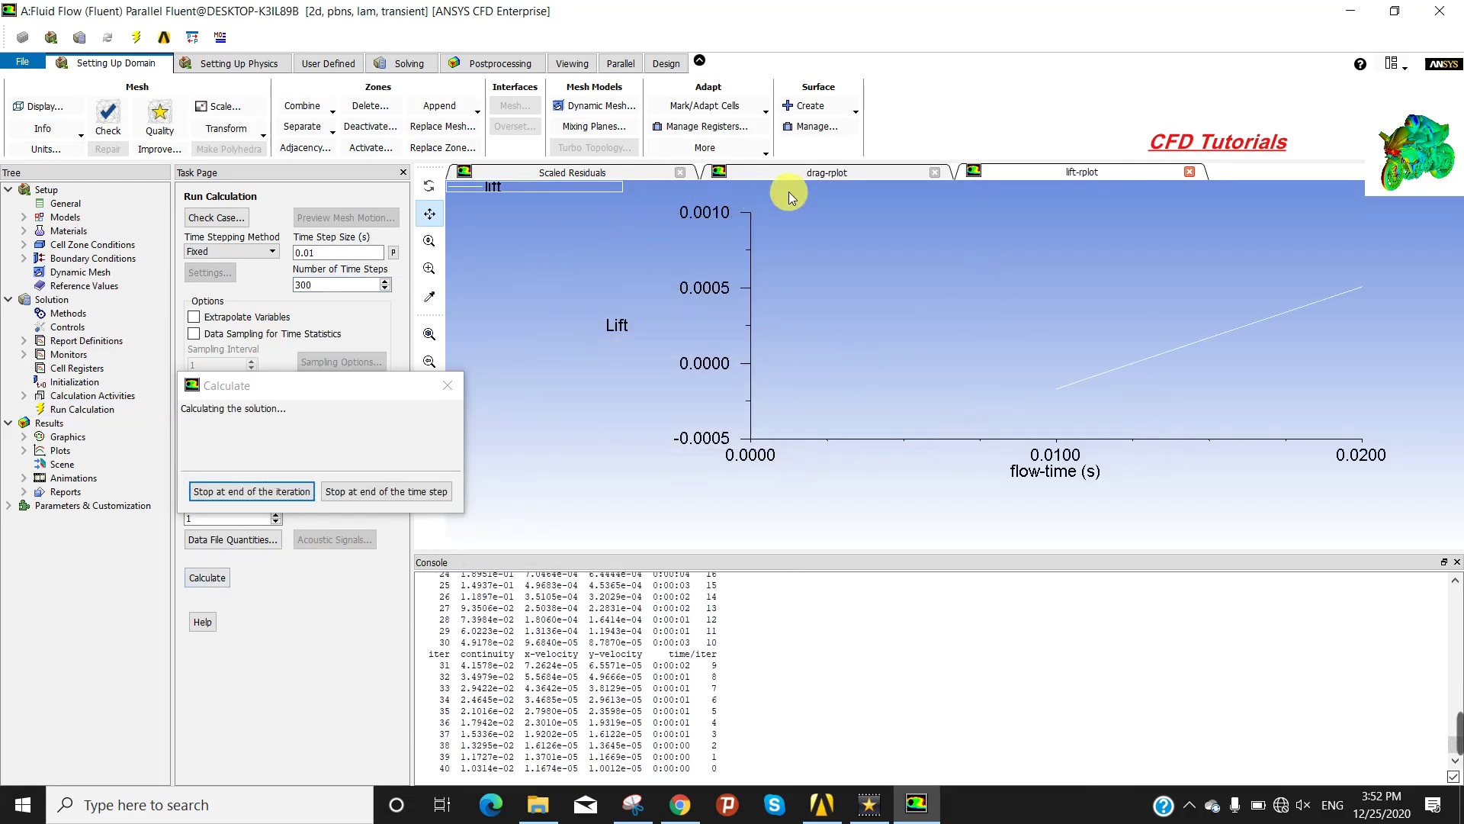
click(886, 172)
click(1037, 176)
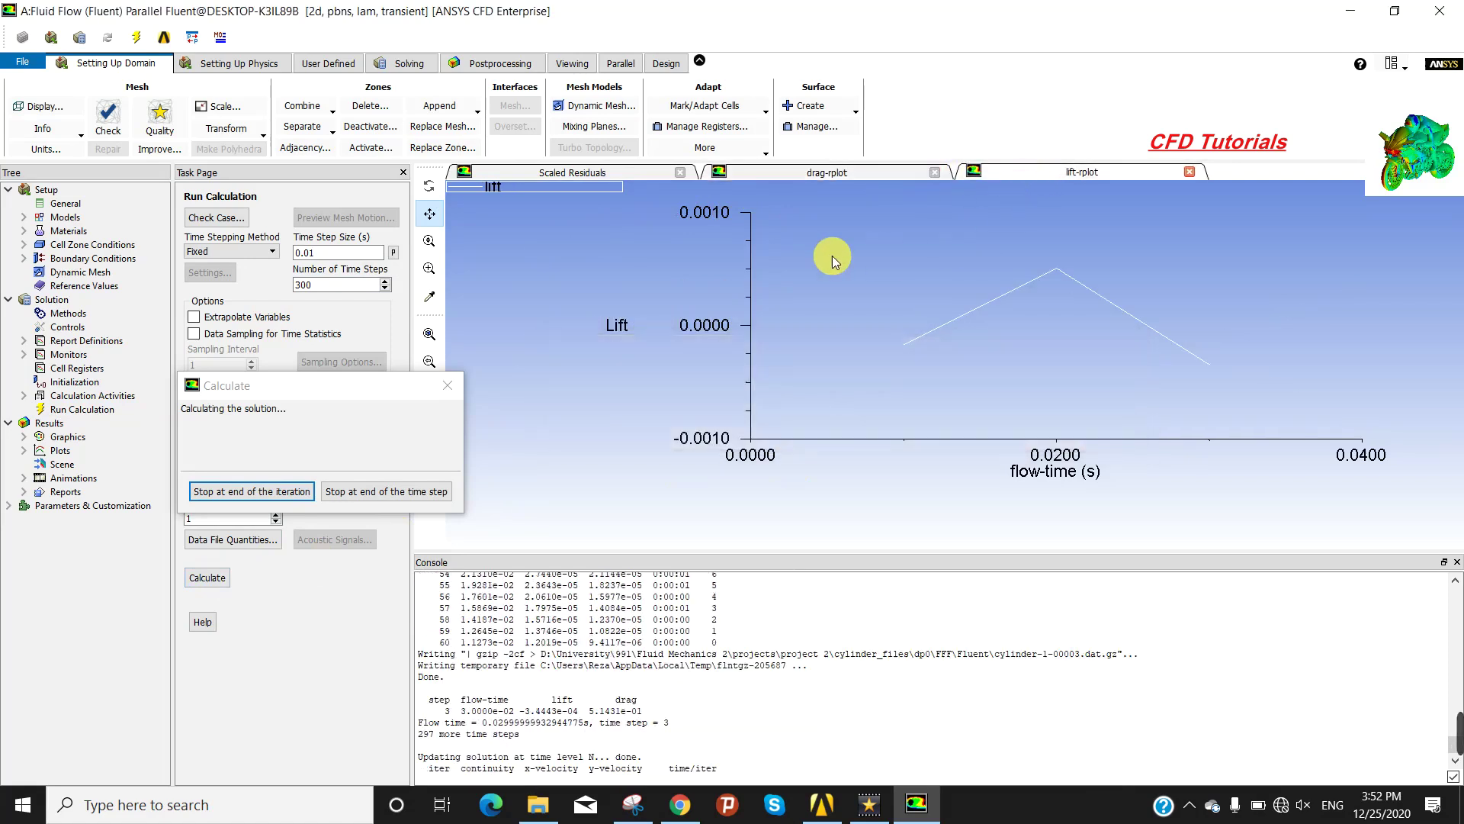
click(821, 176)
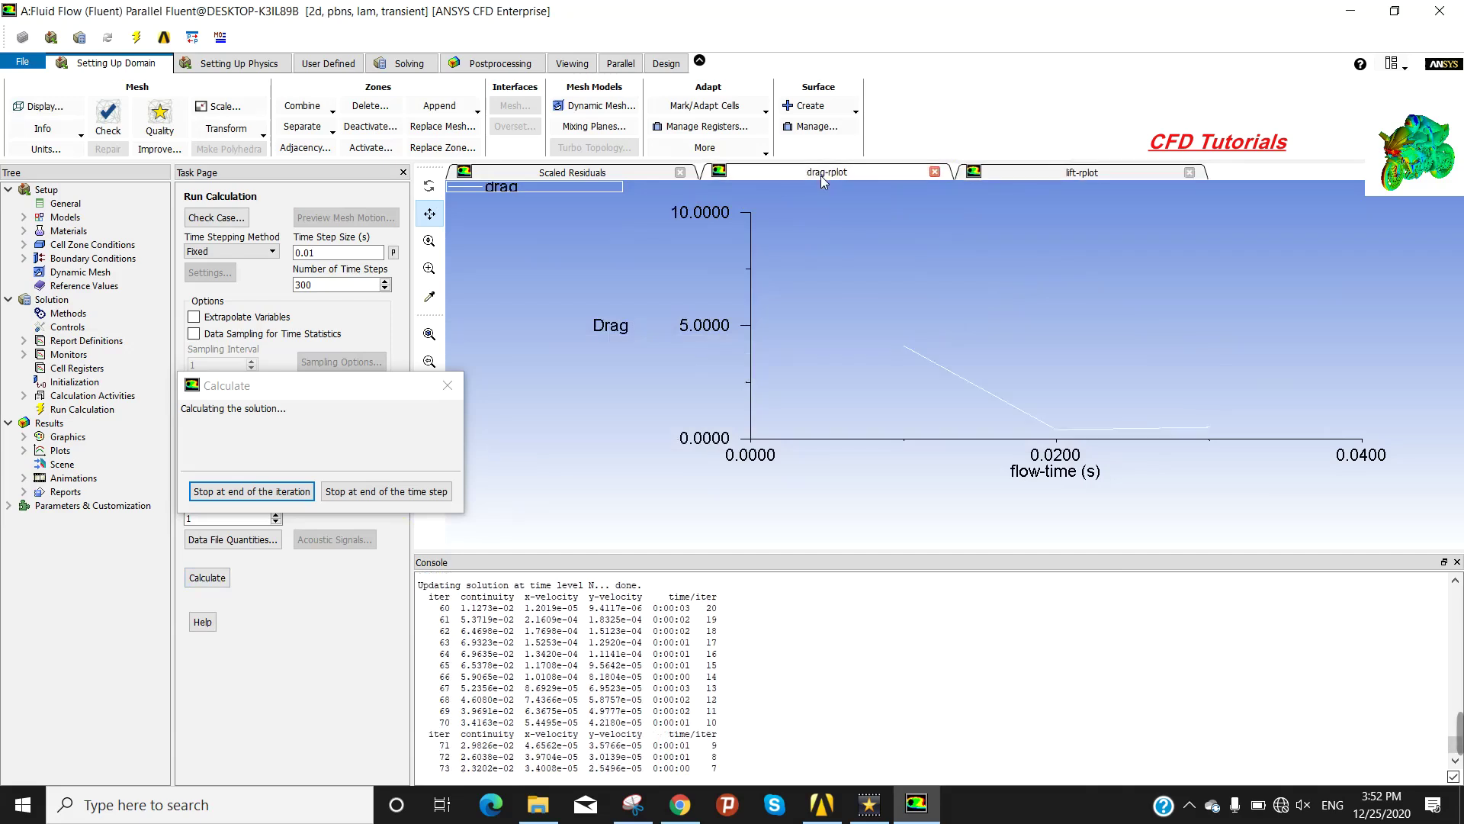
click(616, 173)
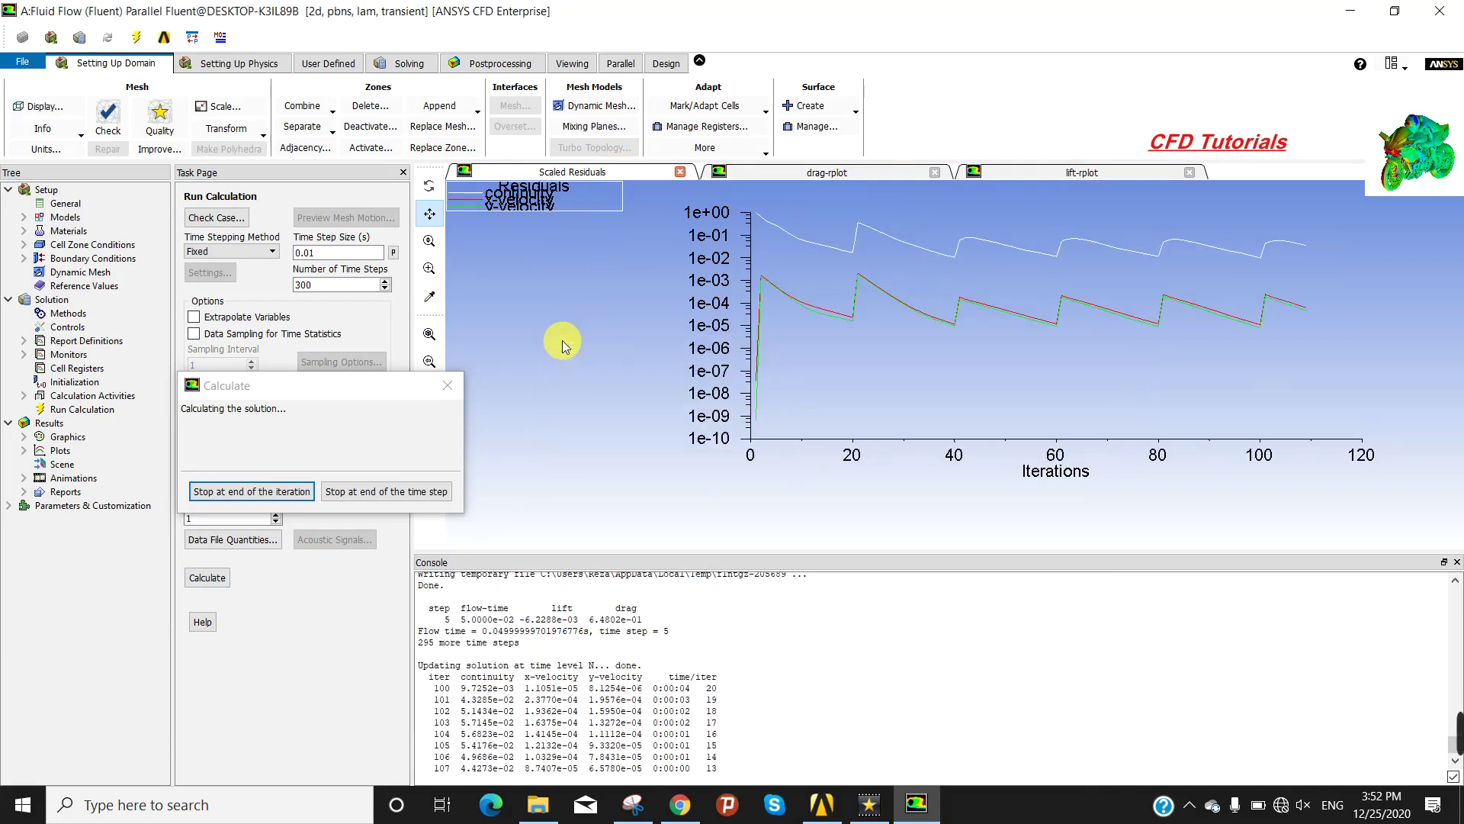
click(805, 181)
click(1109, 173)
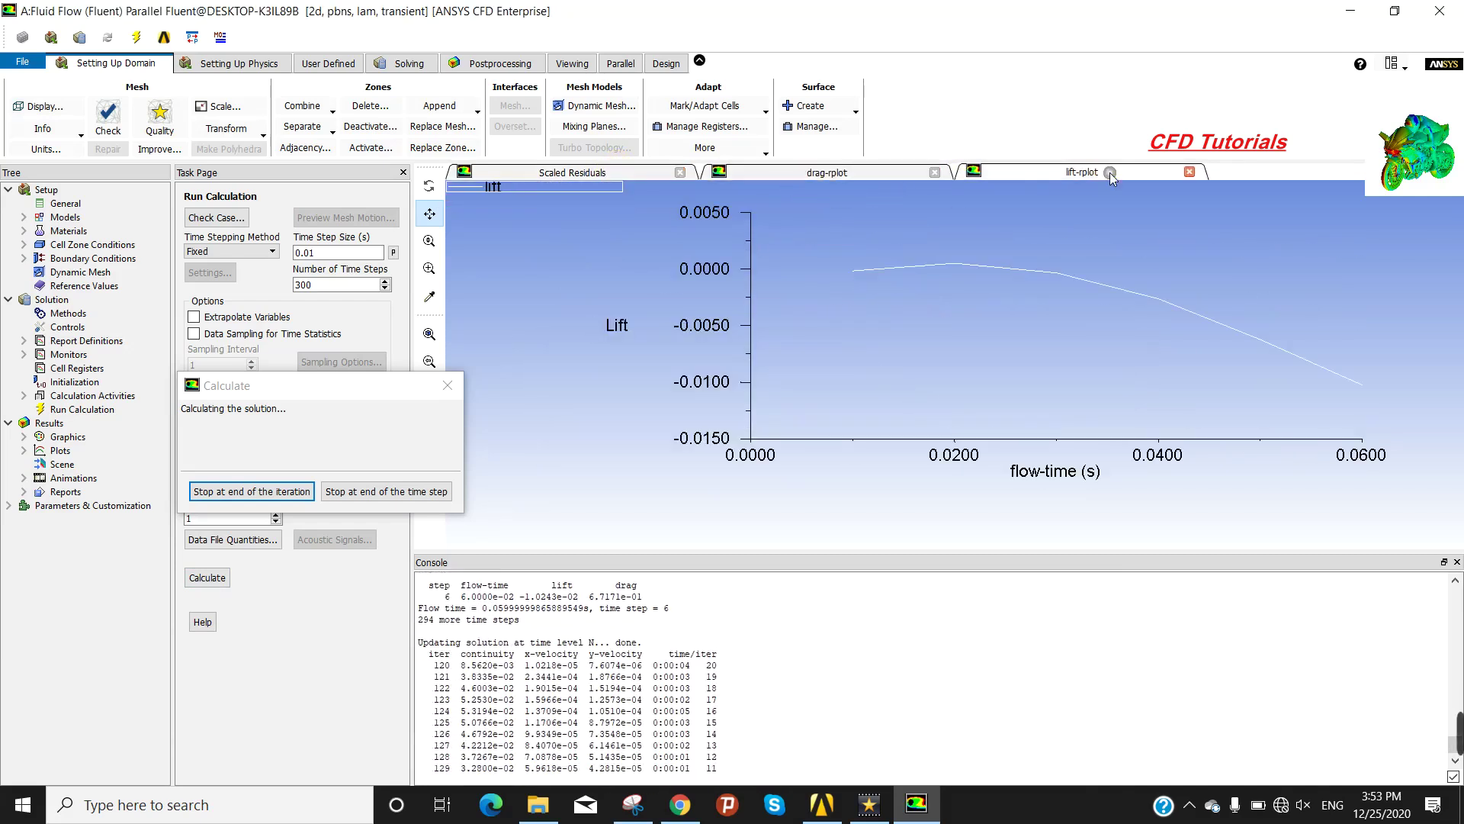
click(852, 176)
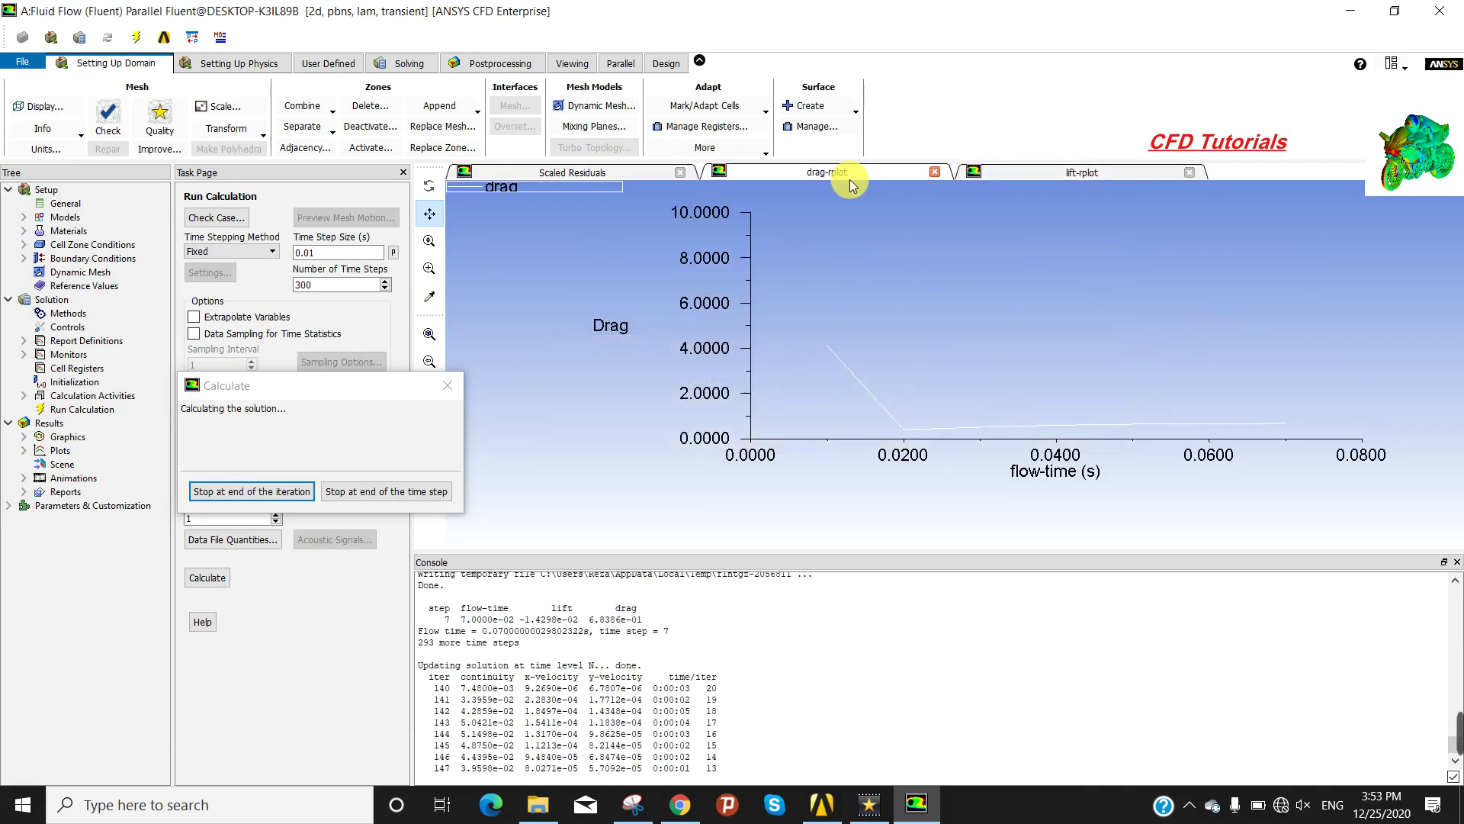
click(1039, 171)
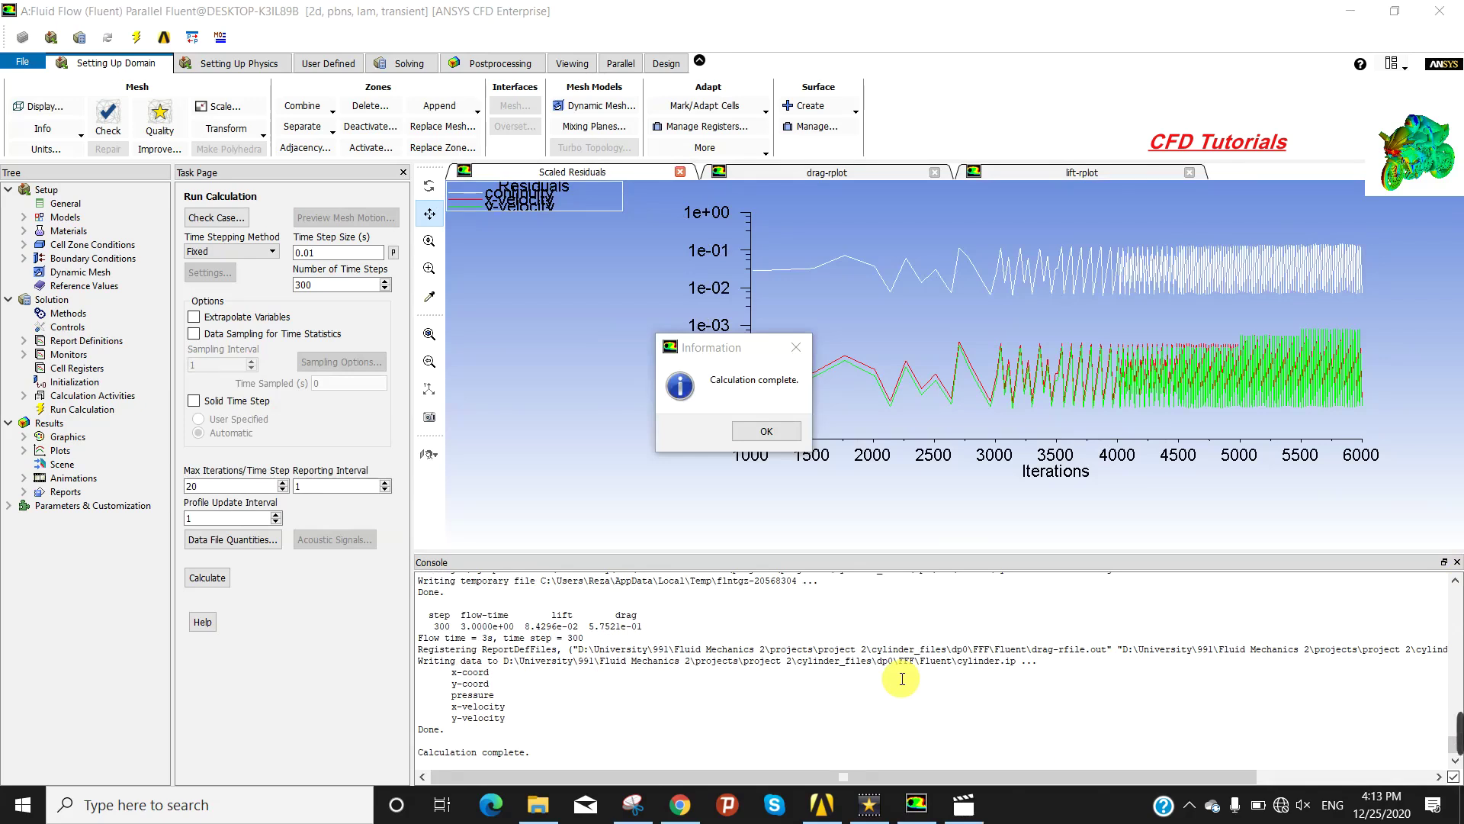
Acknowledge completion, inspect the final 3 s drag and lift plots, then return to Workbench.
click(766, 432)
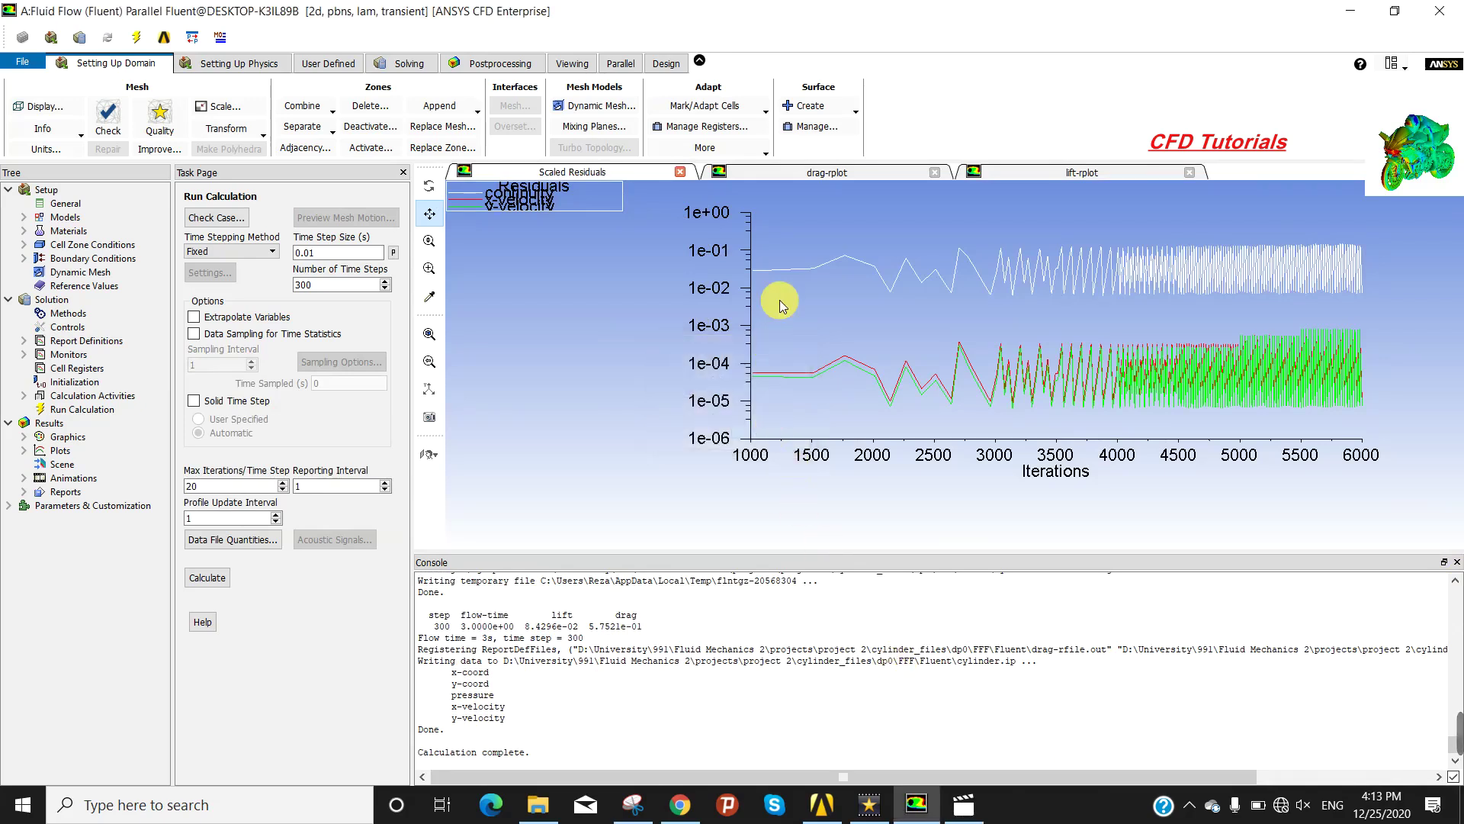
click(795, 174)
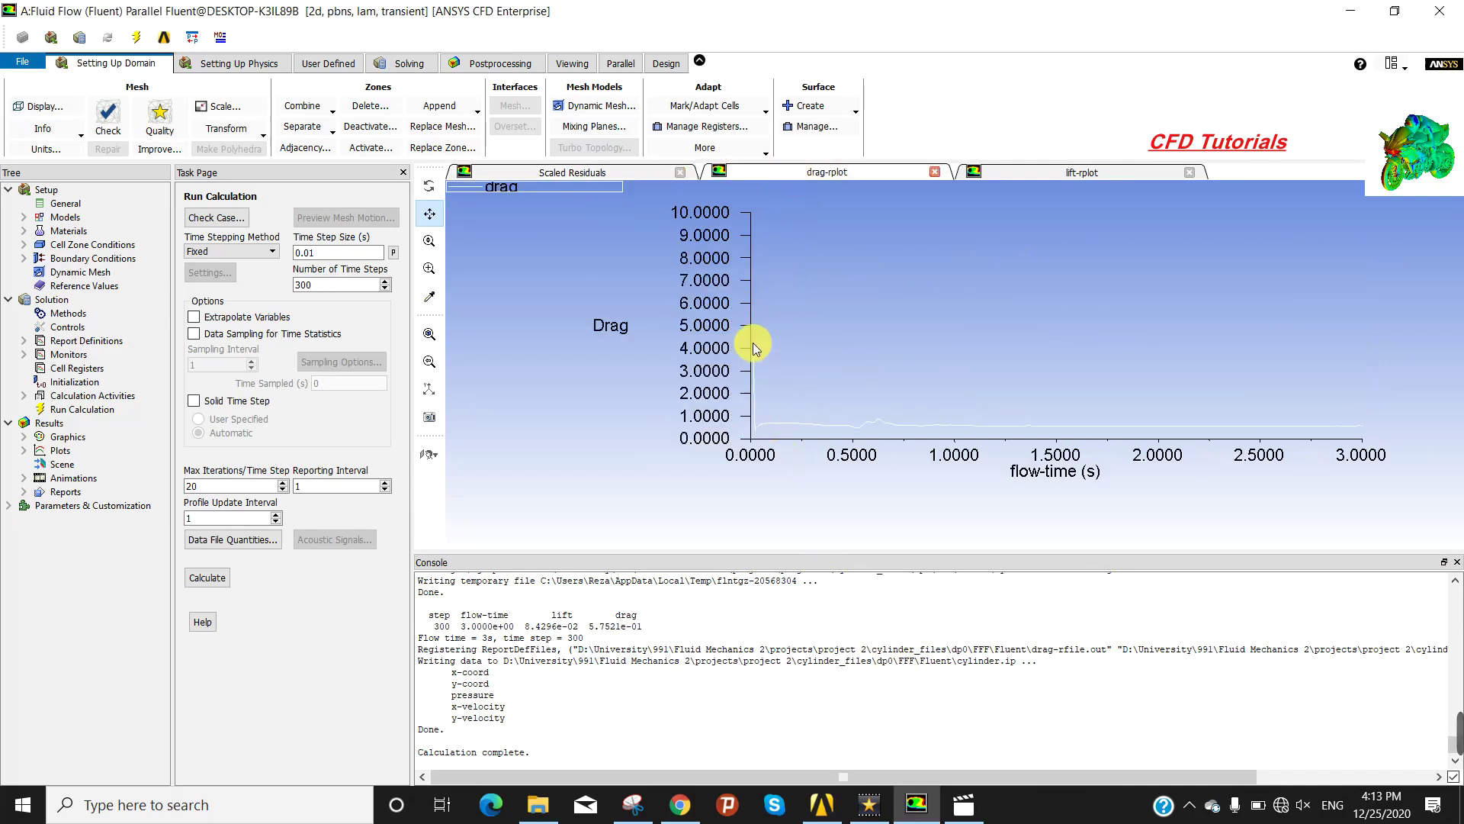
click(1118, 174)
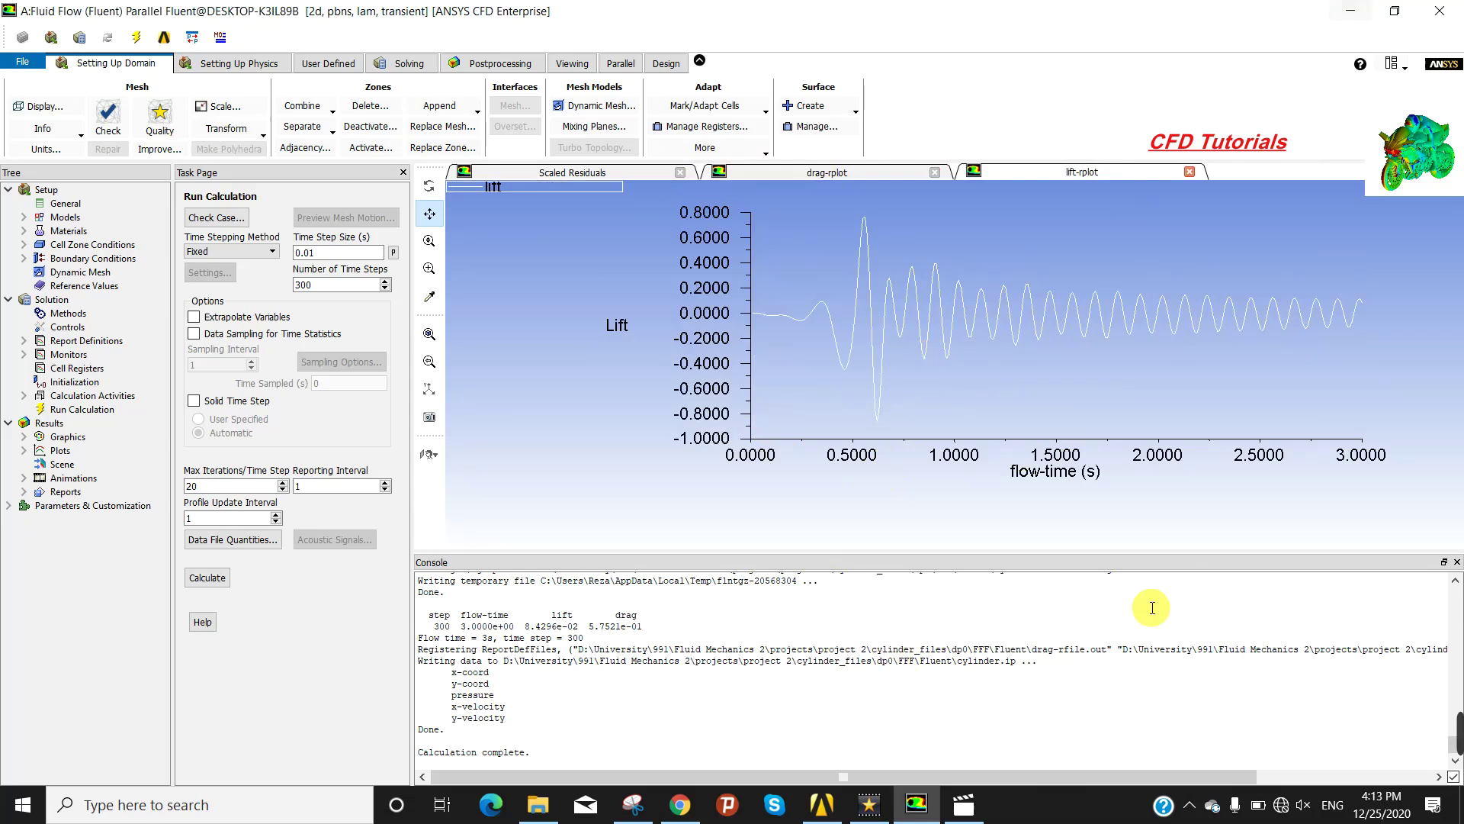
click(843, 797)
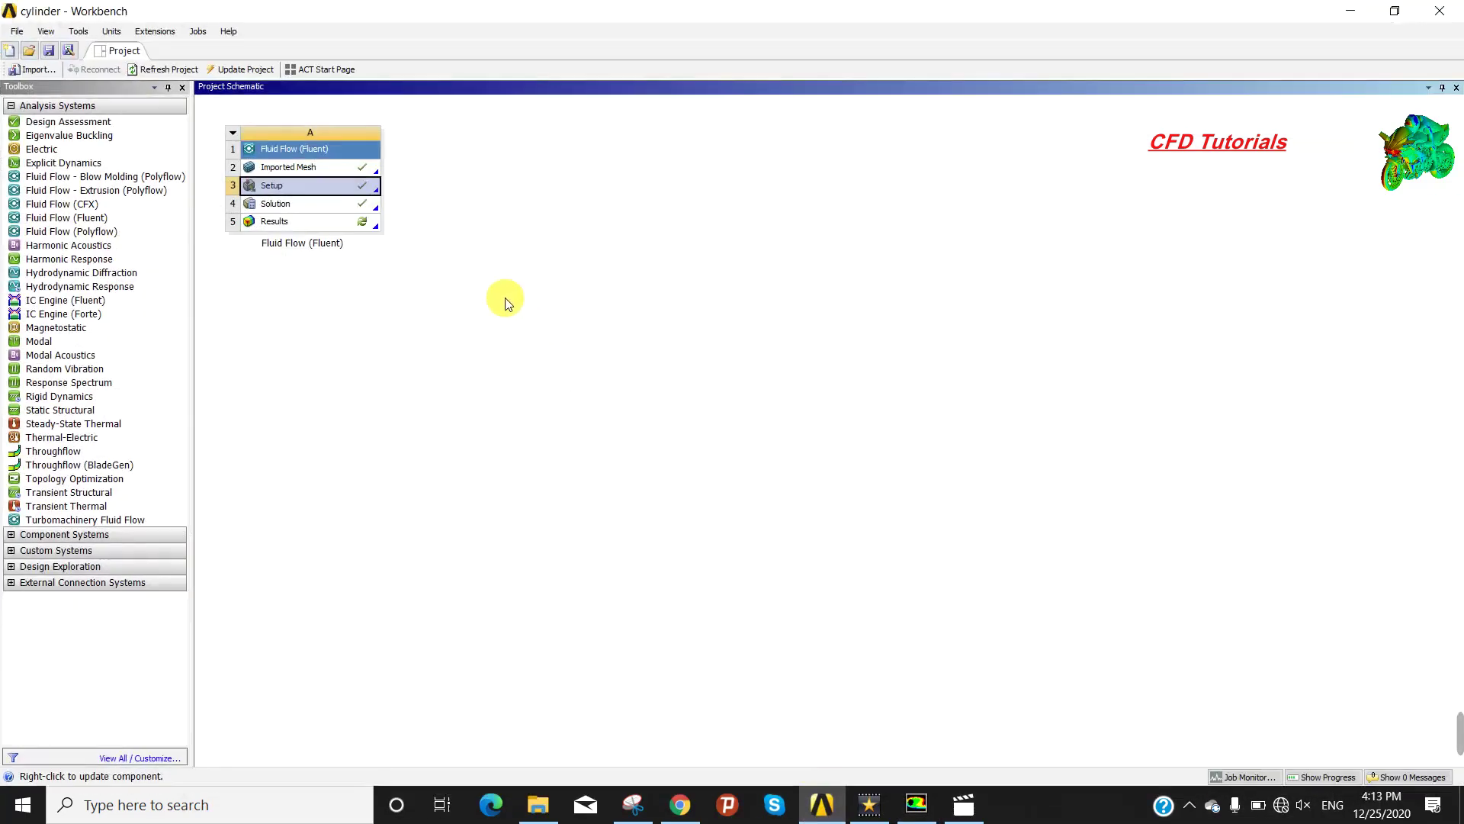
Update the Results cell, then open it in CFD-Post.
right_click(358, 222)
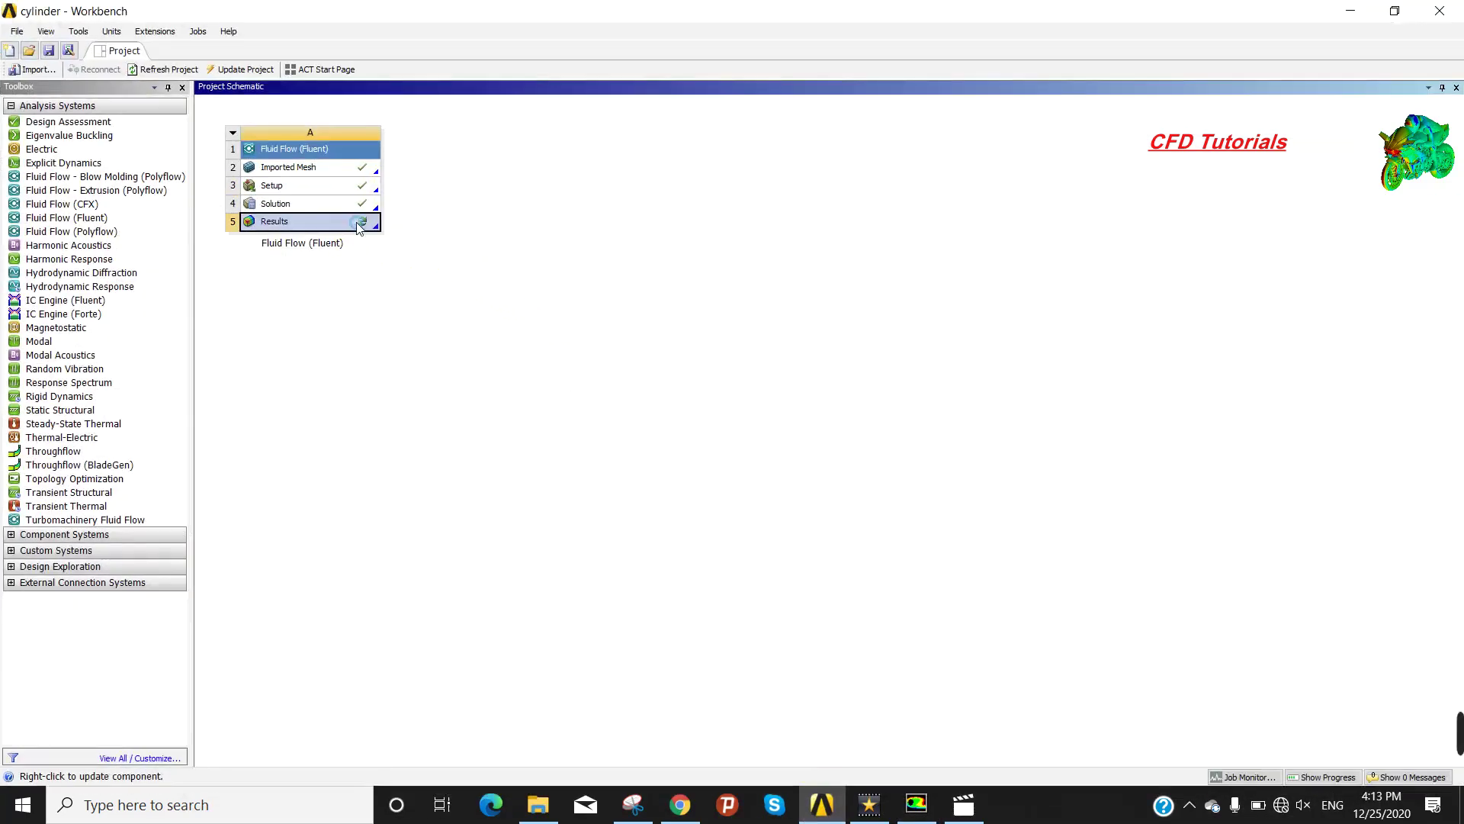
click(400, 309)
mouse_move(1457, 732)
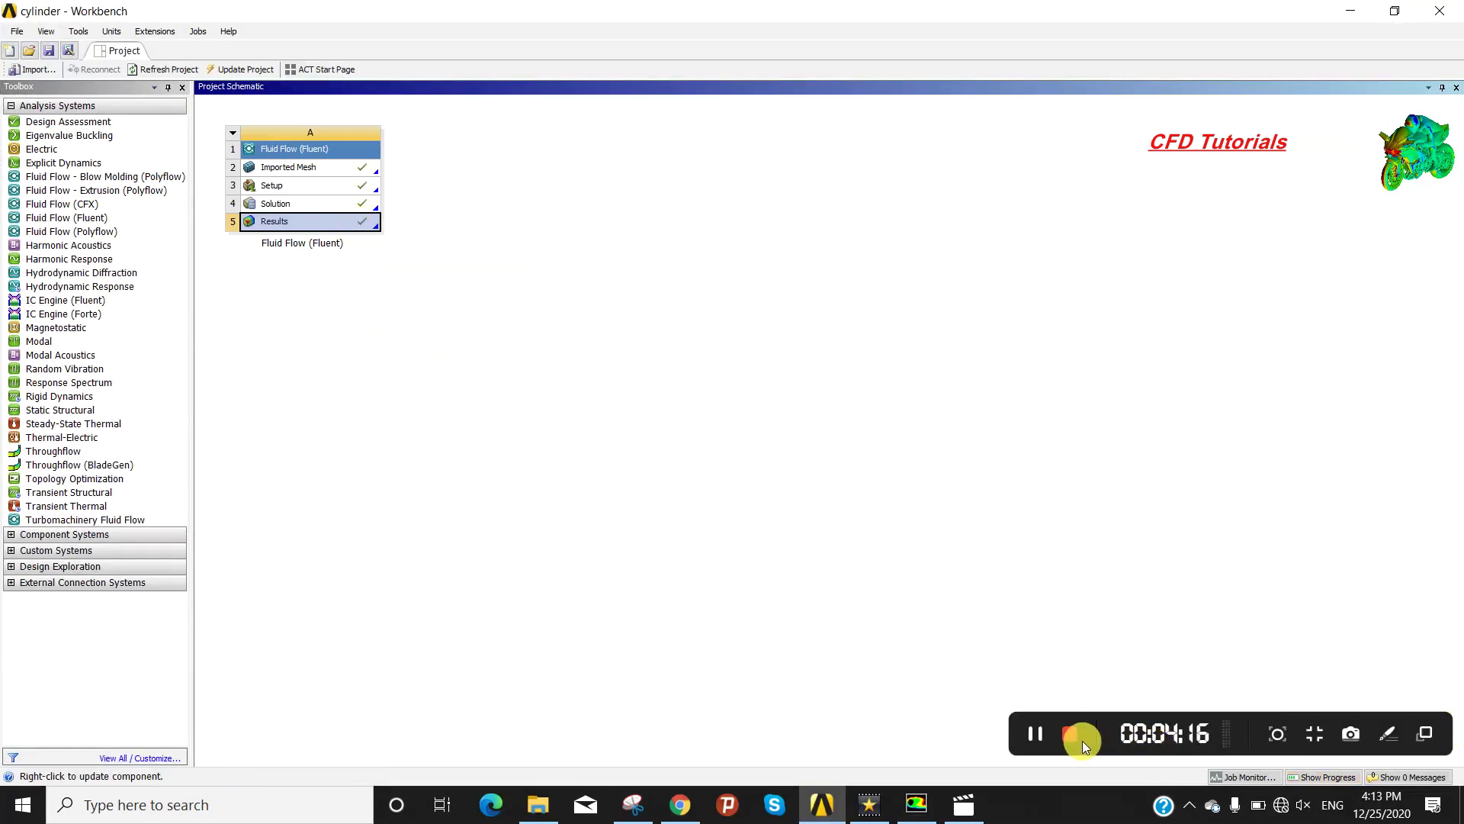
click(1042, 737)
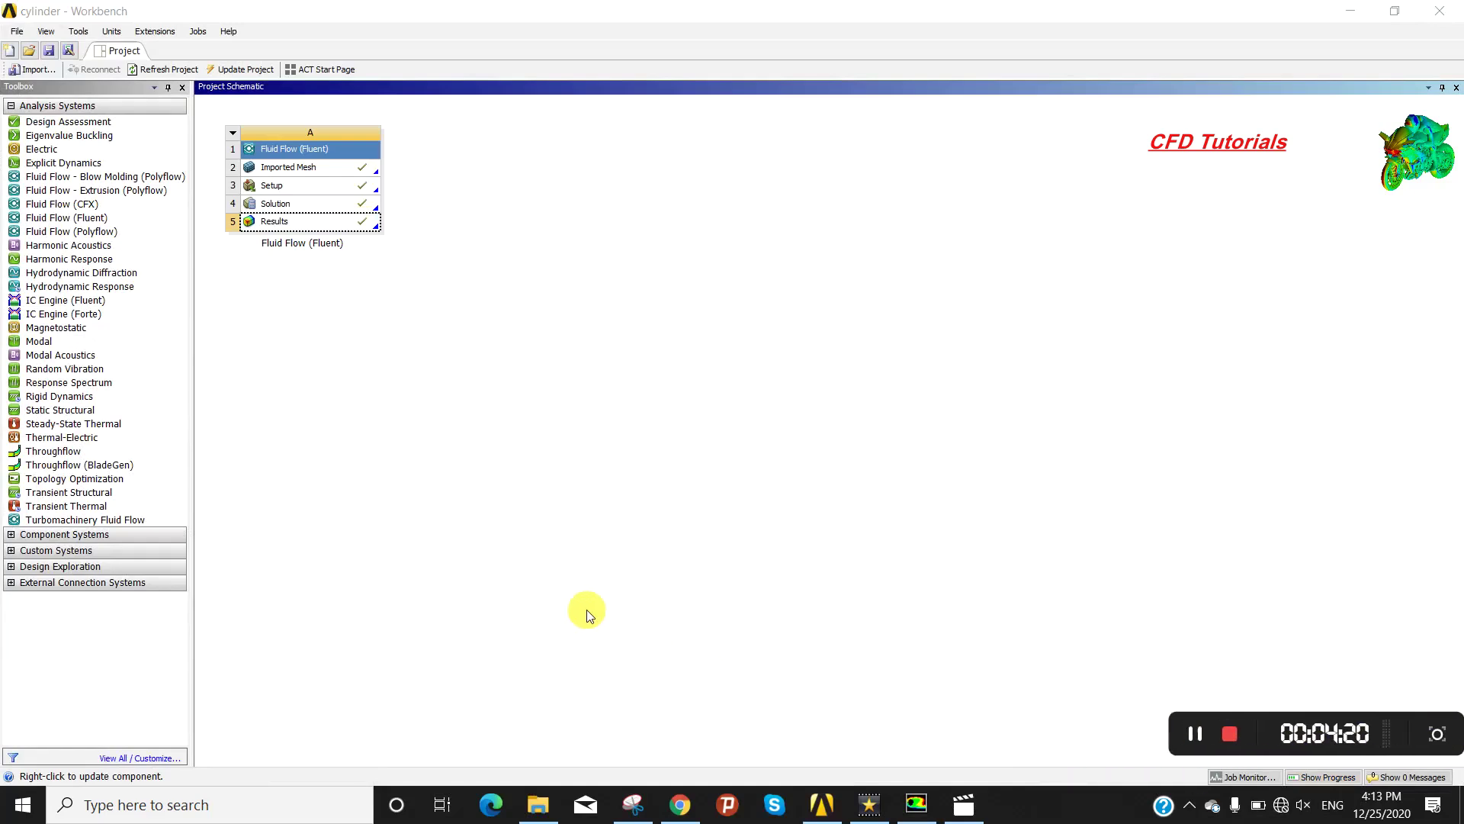
double_click(367, 218)
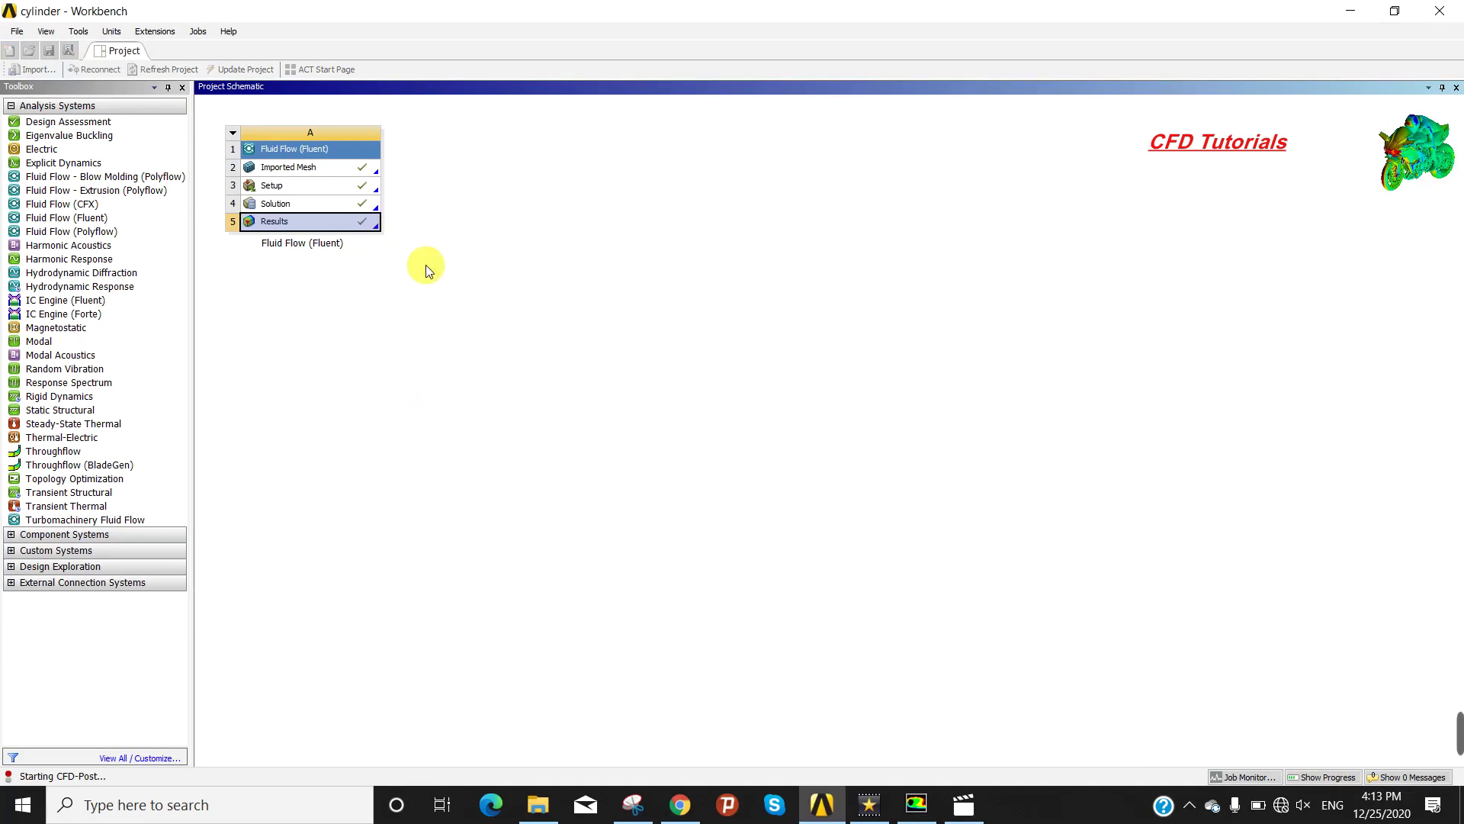
Once the 3 s case loads, view the domain straight on along the Z axis.
mouse_move(1449, 732)
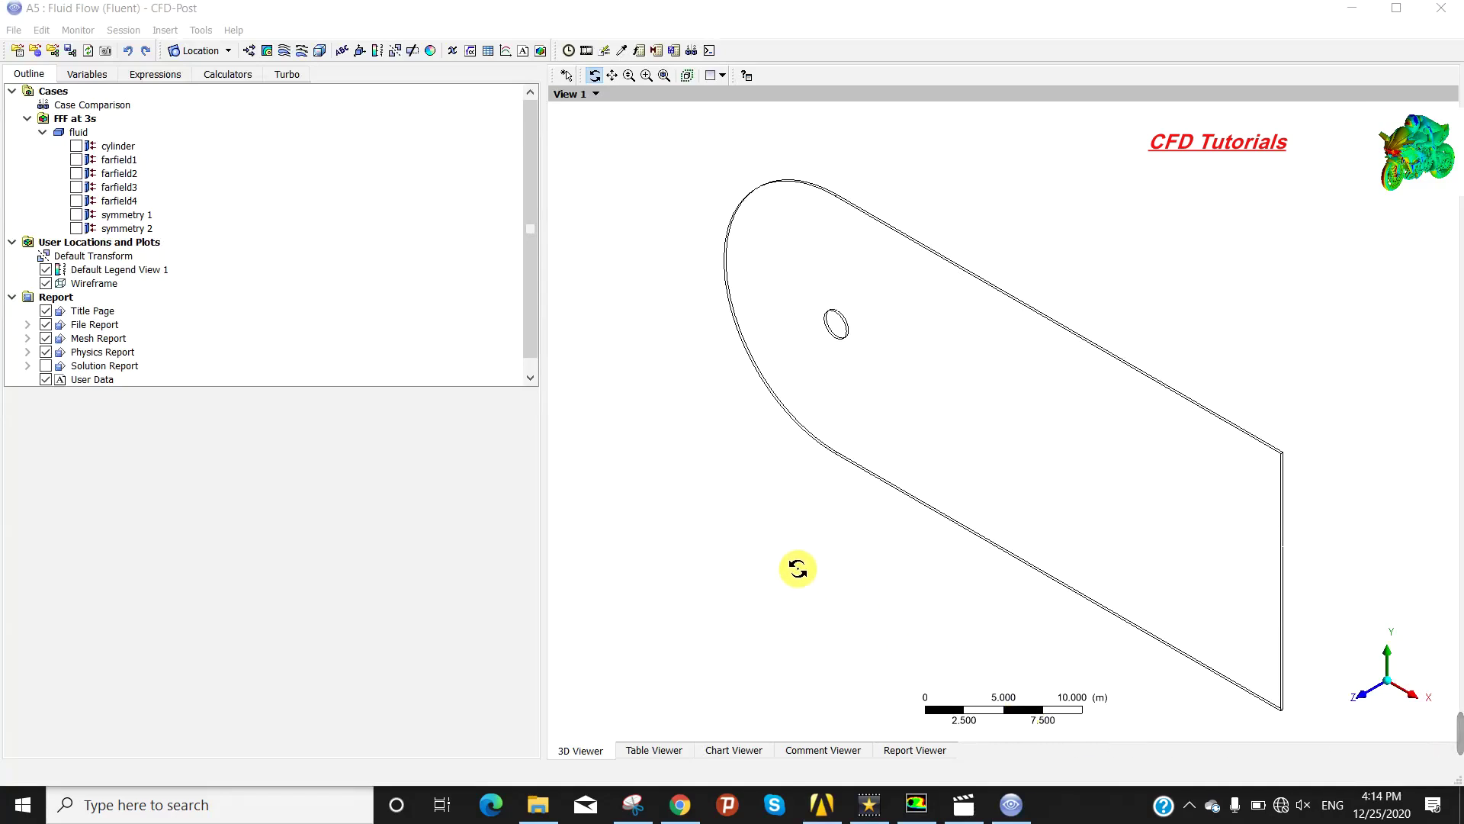
click(1361, 693)
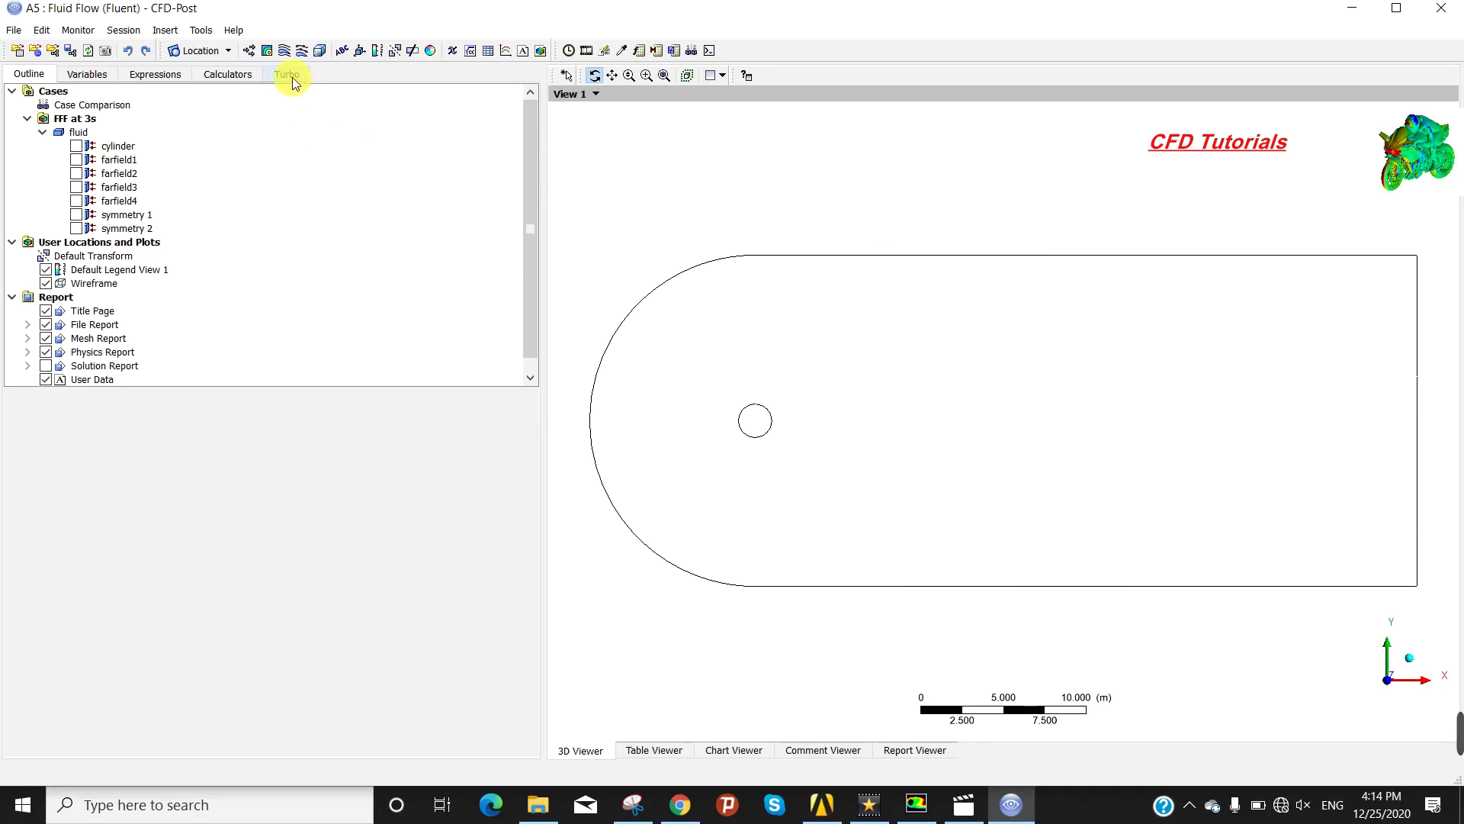
Insert Contour 1 of Velocity on symmetry 1 with 100 contour levels.
click(268, 51)
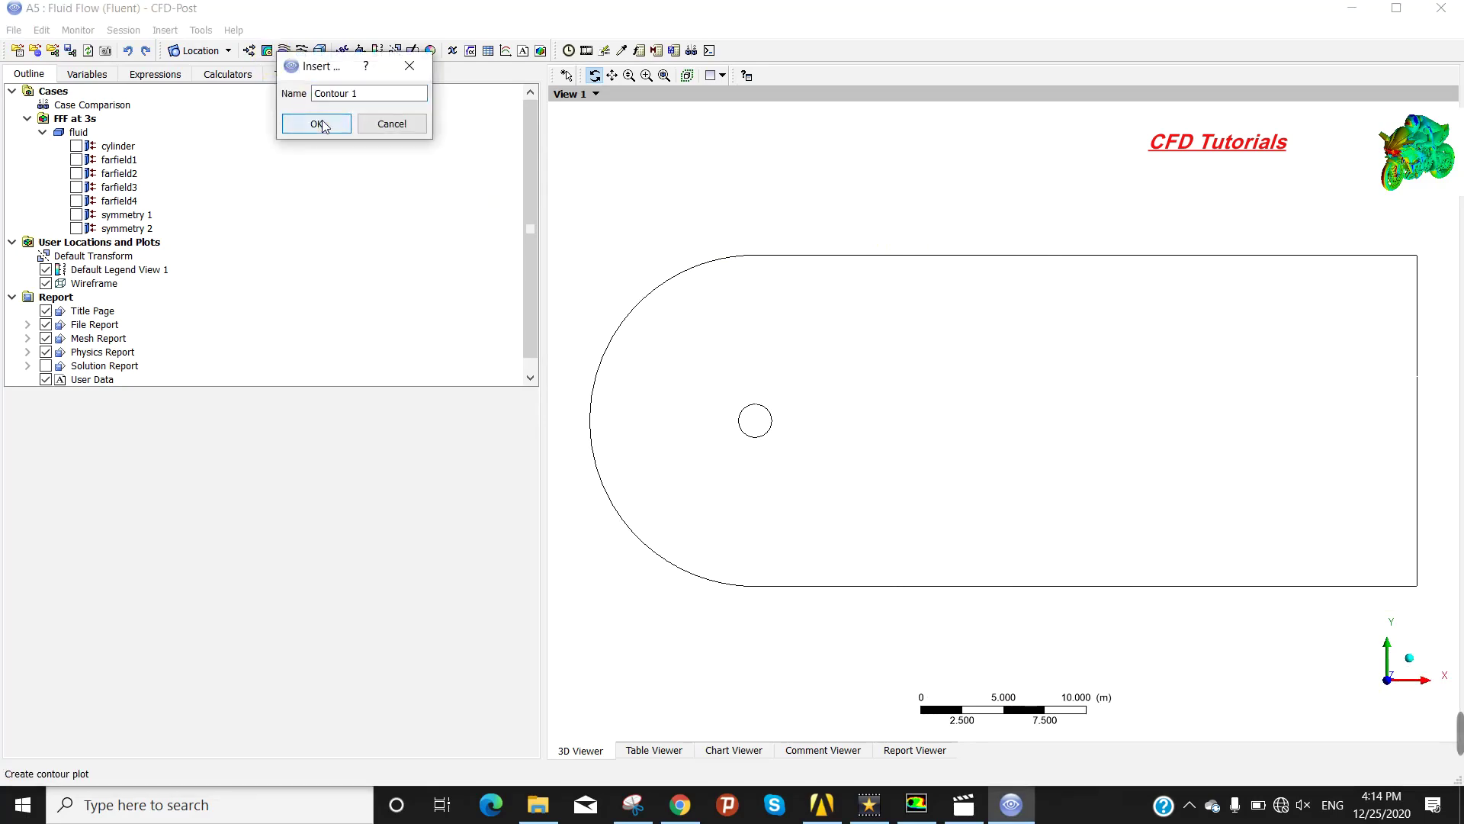
click(299, 116)
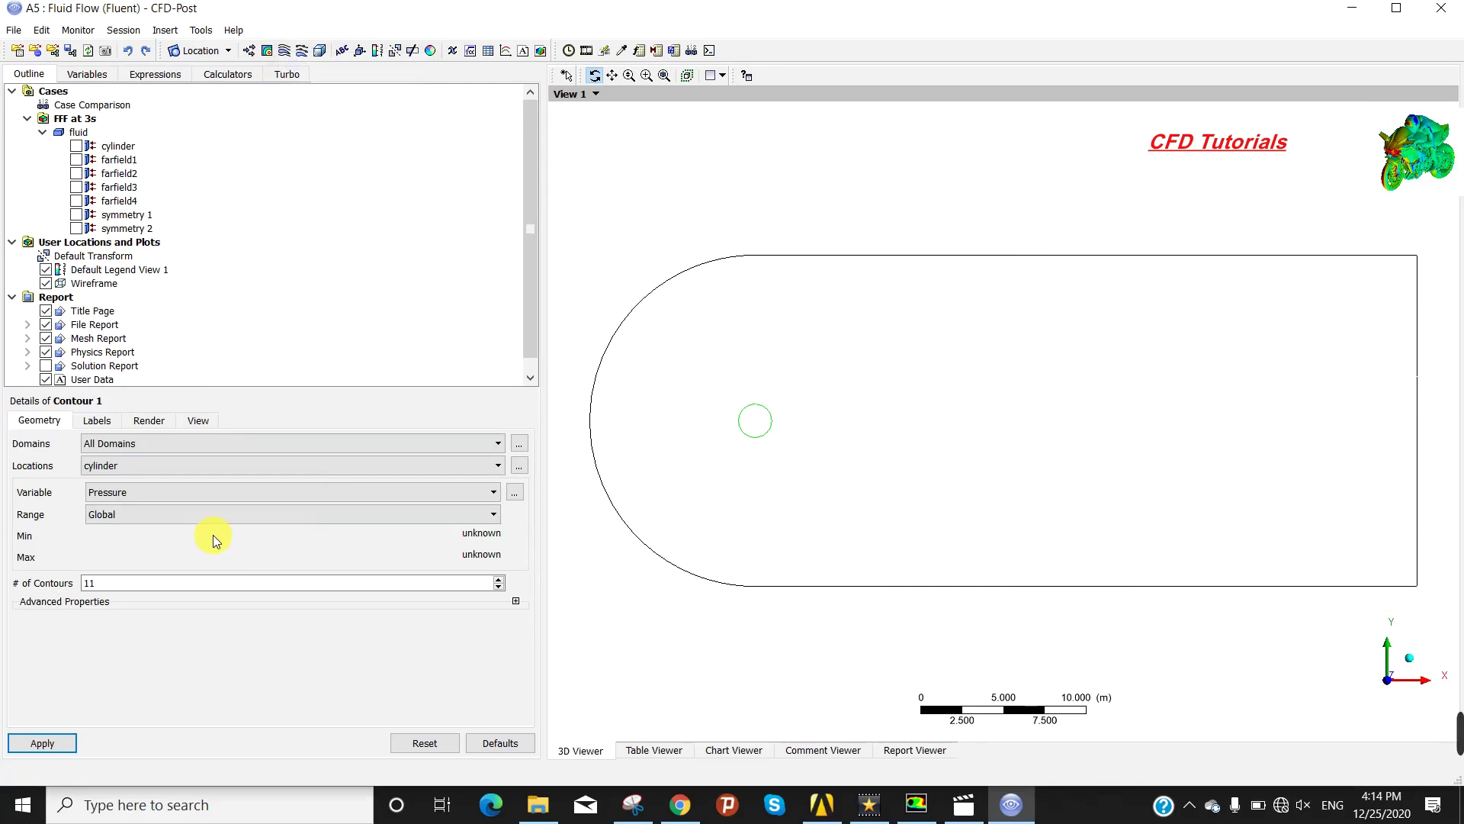
click(182, 467)
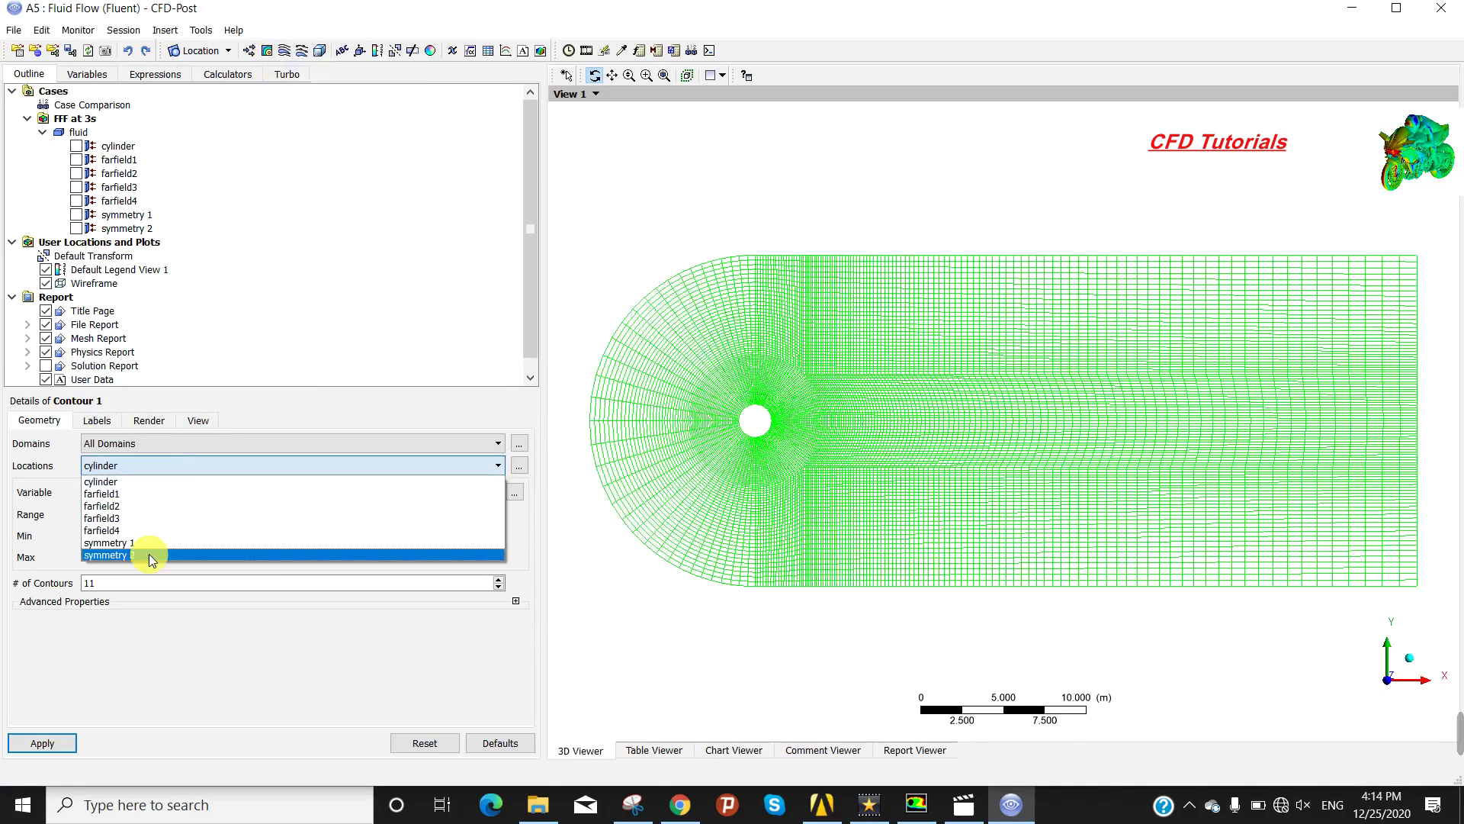
click(145, 543)
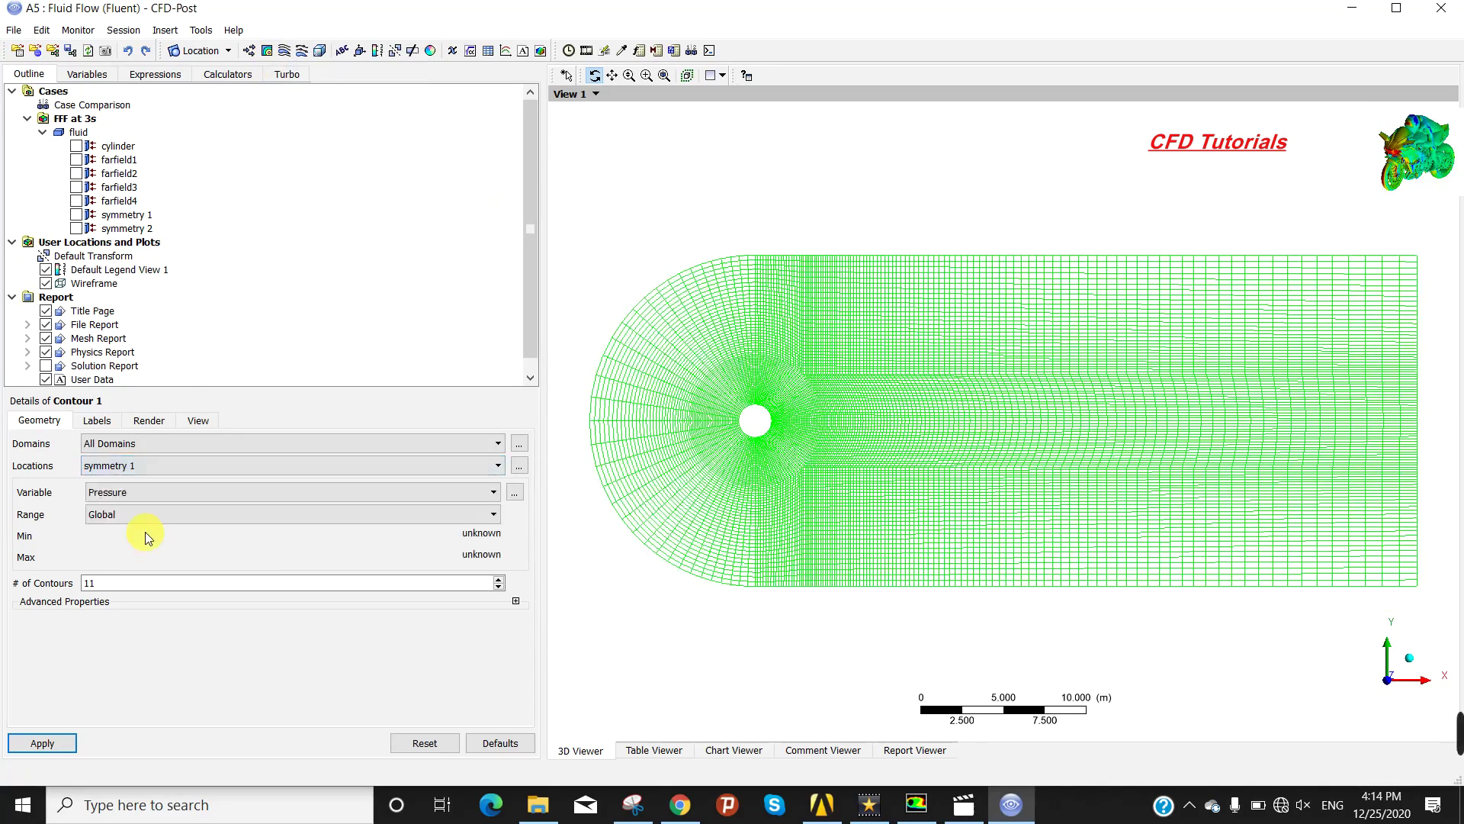
click(144, 494)
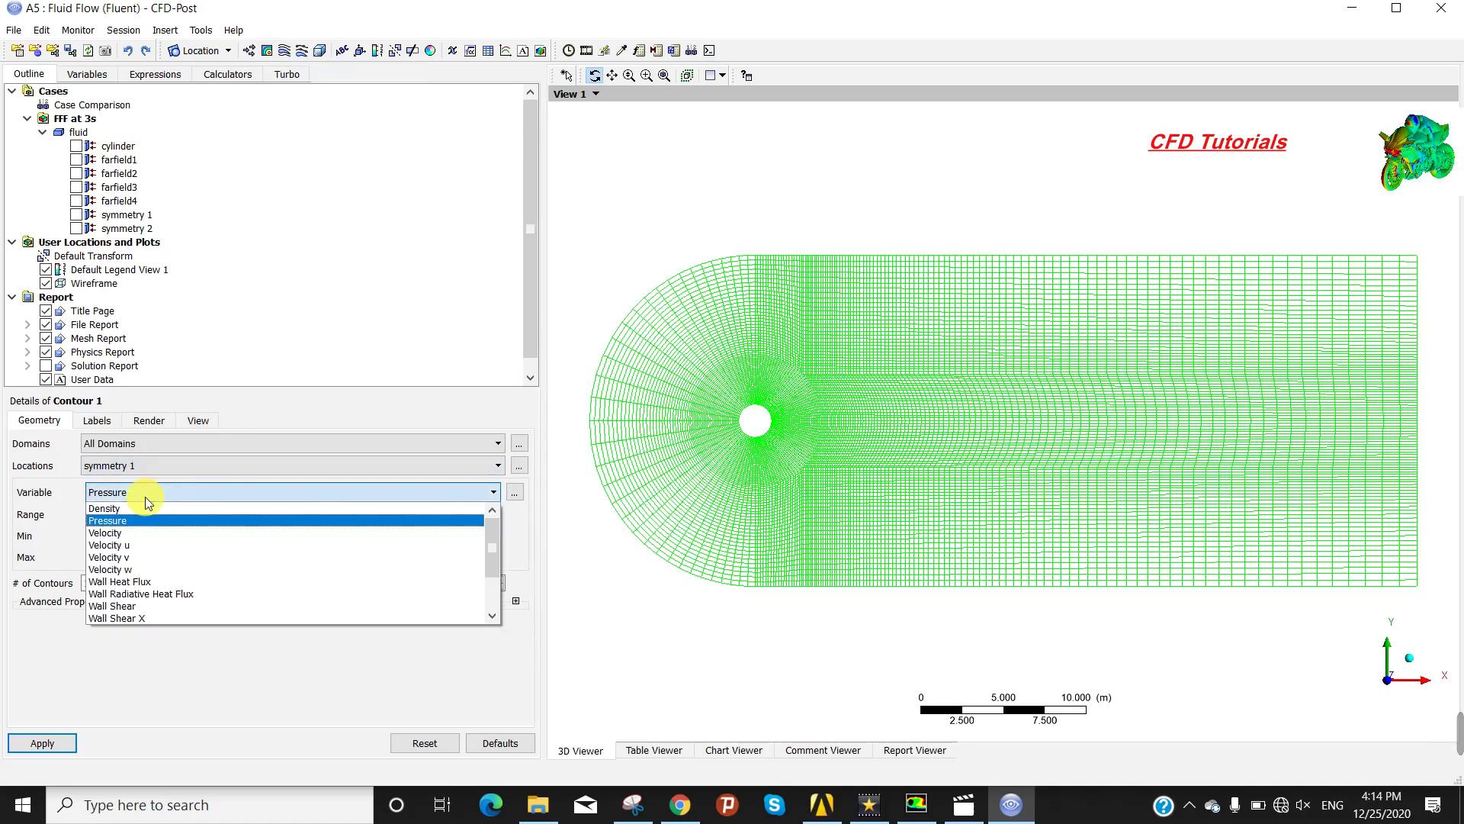
click(128, 538)
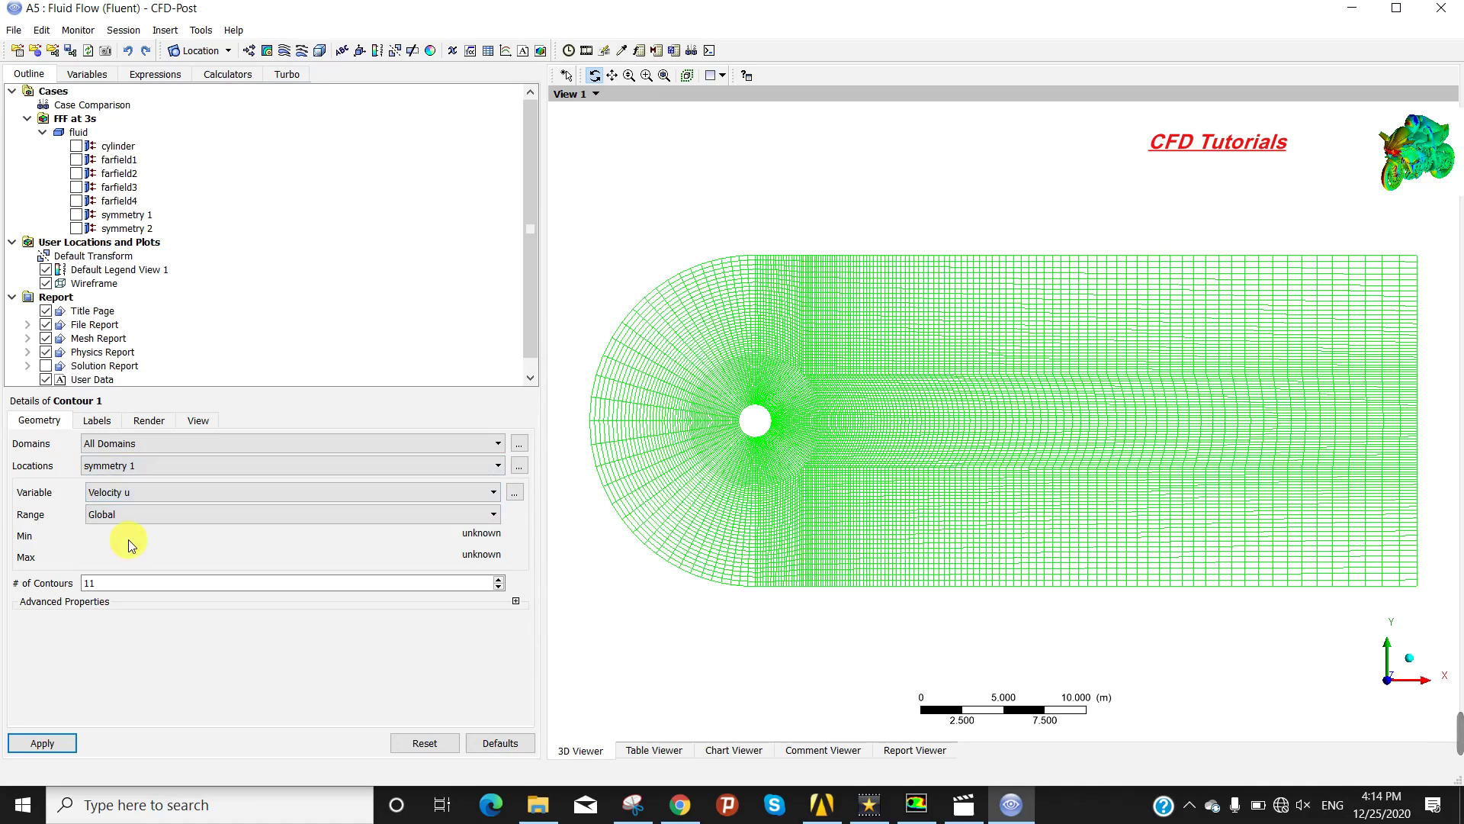
click(136, 496)
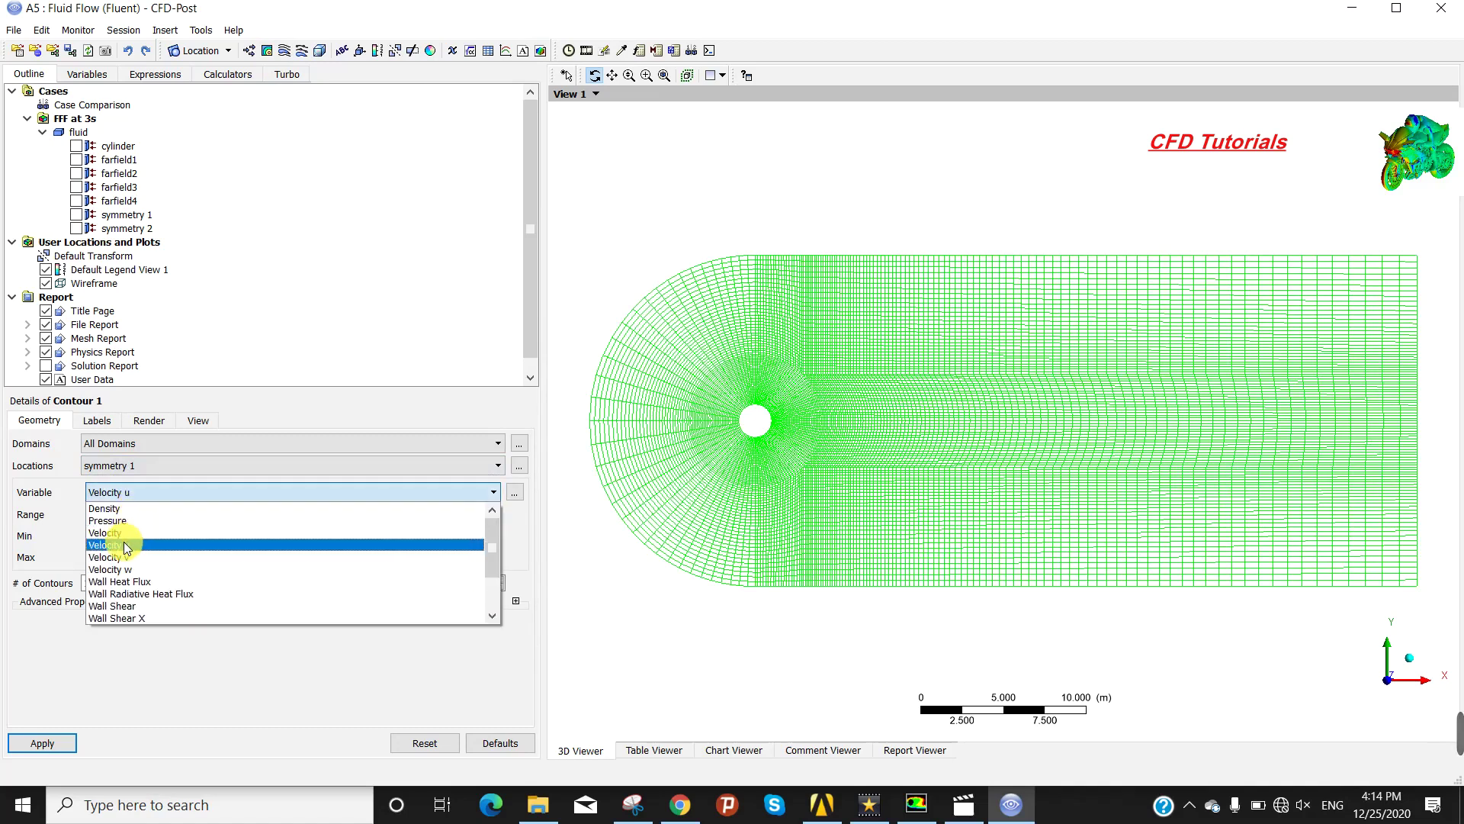
click(126, 537)
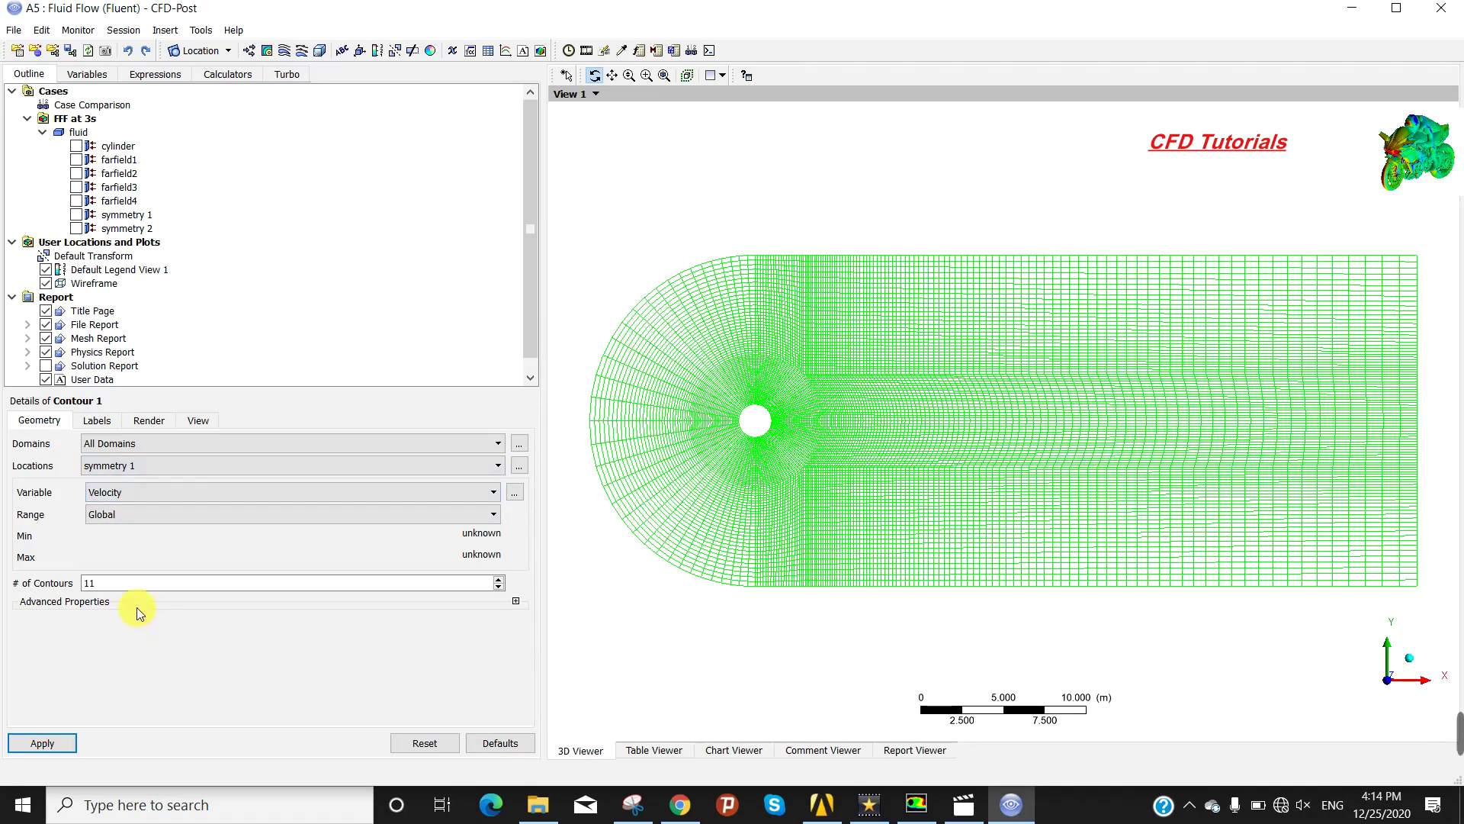
click(55, 747)
click(53, 750)
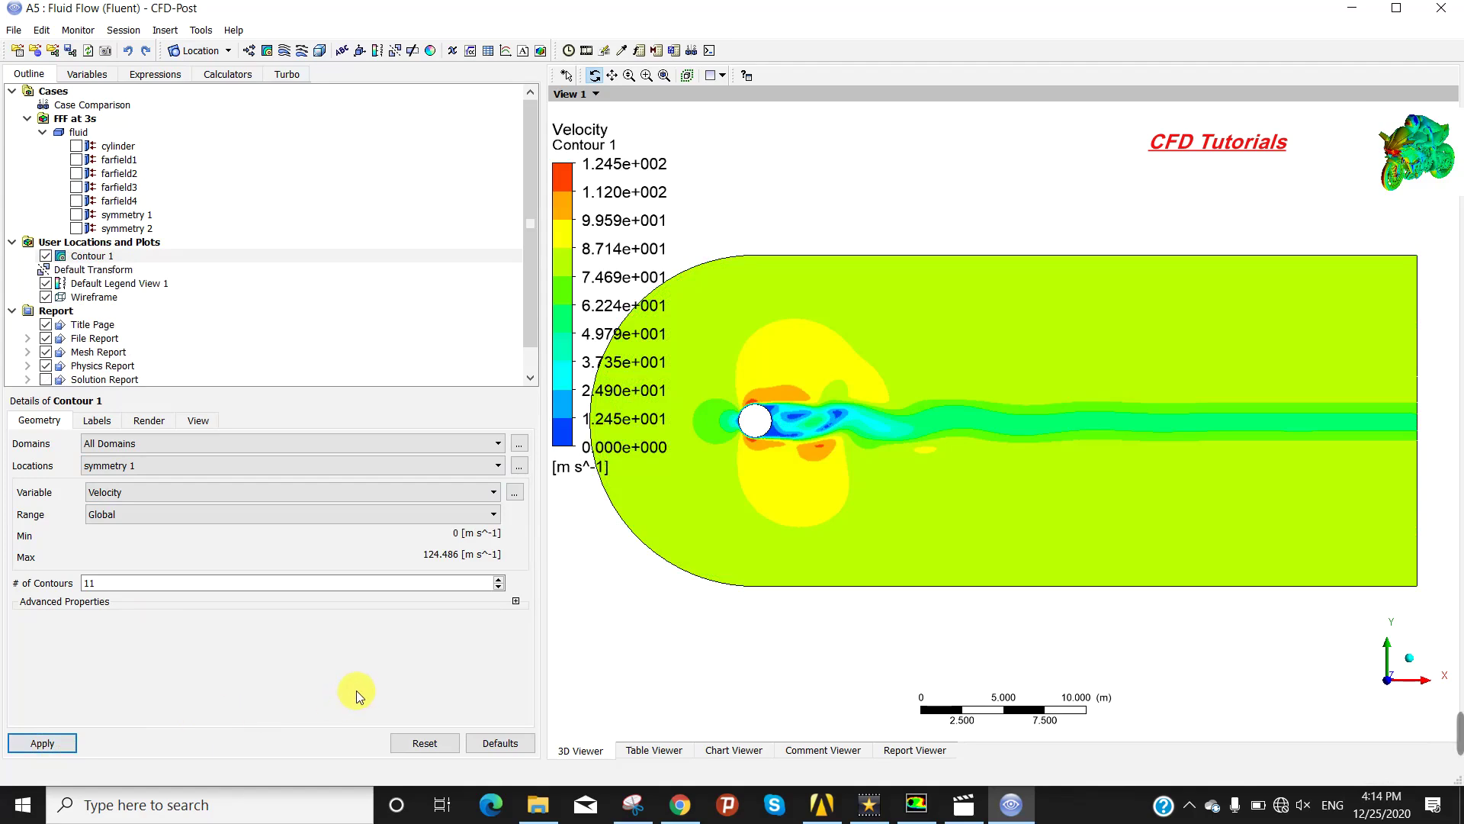
click(100, 584)
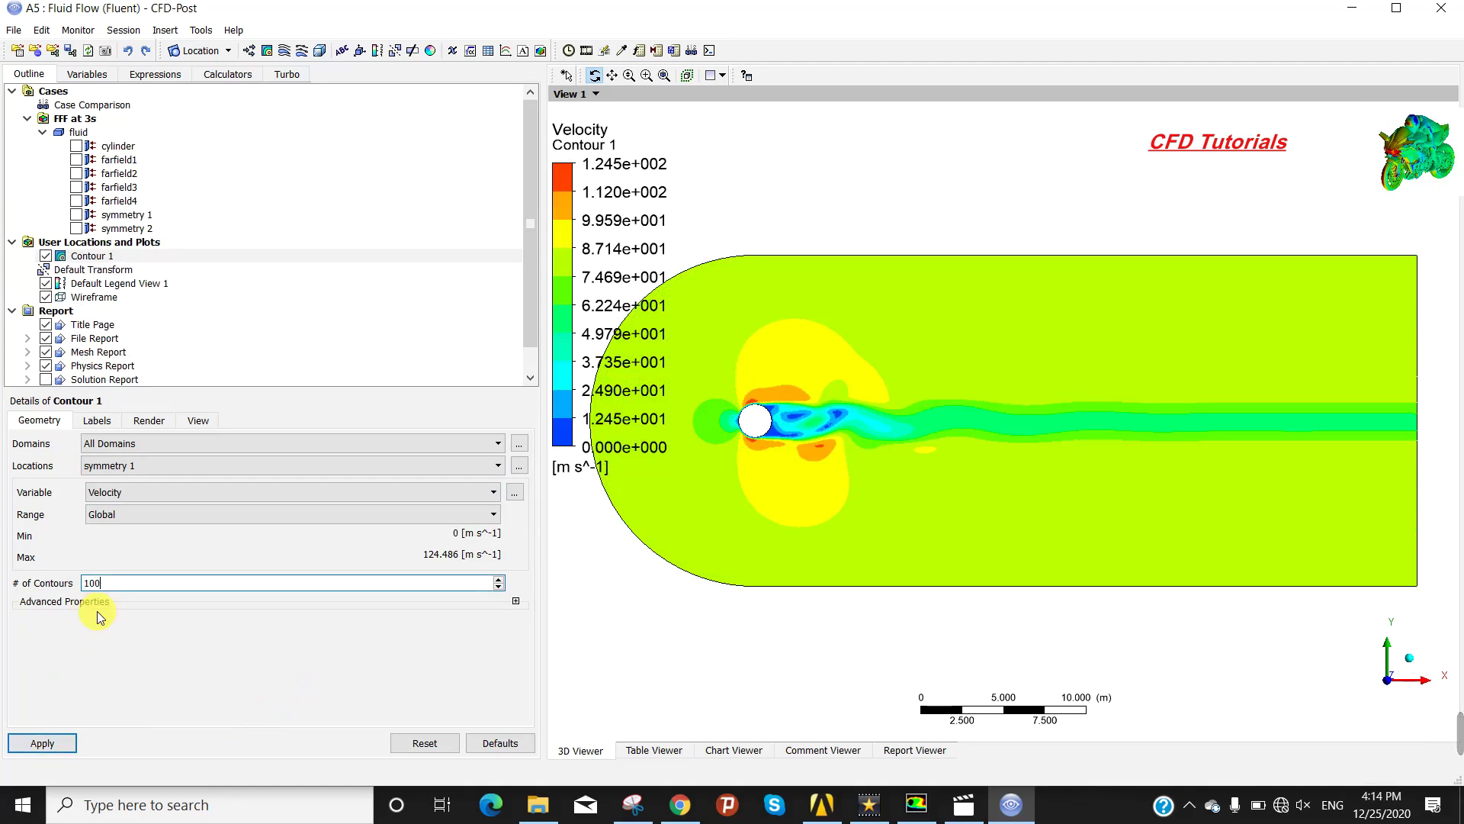
click(50, 745)
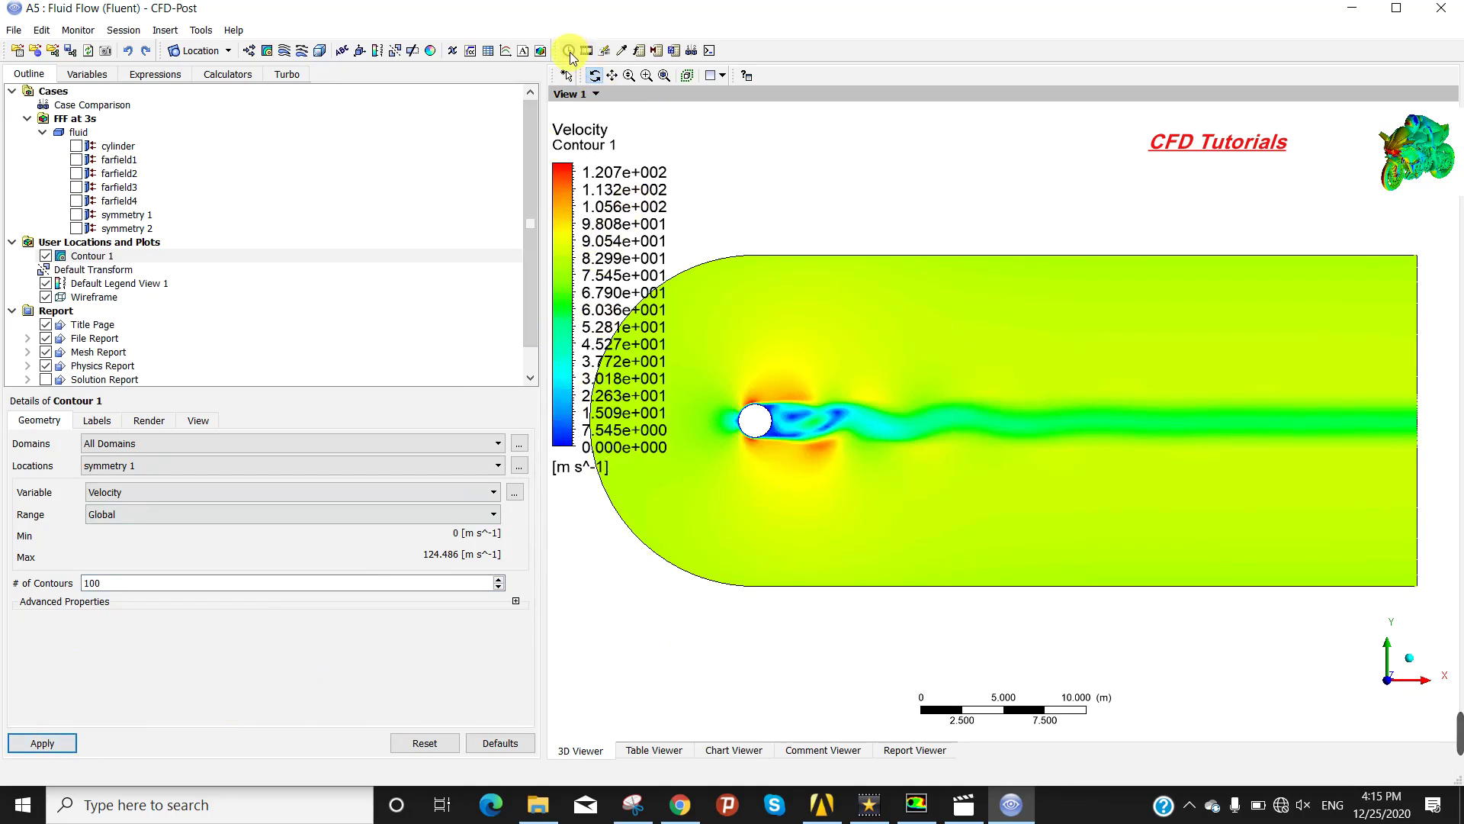
Load the 0.62 s solution timestep with the Timestep Selector.
click(569, 50)
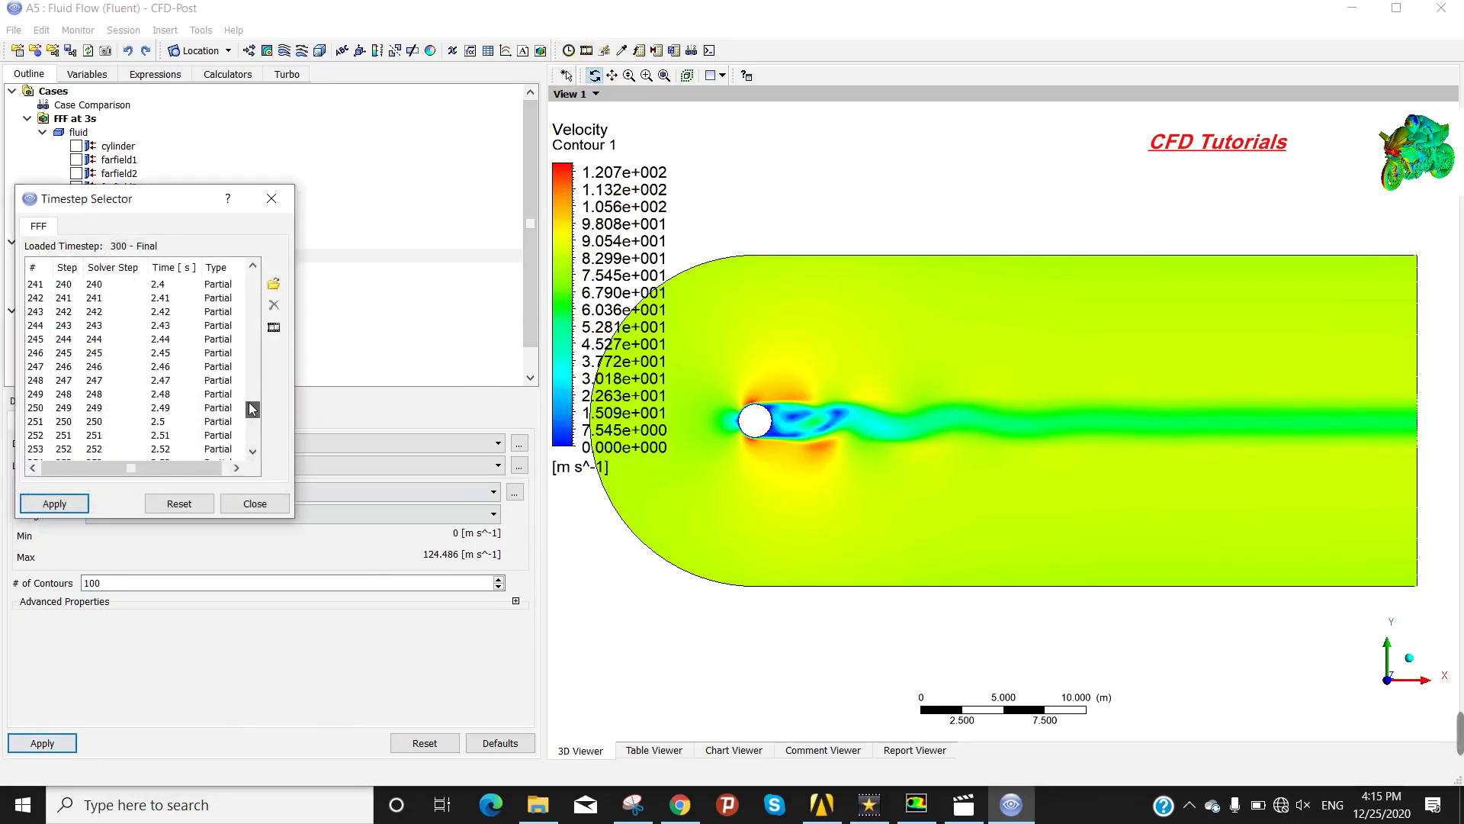
drag(252, 410, 252, 310)
click(51, 393)
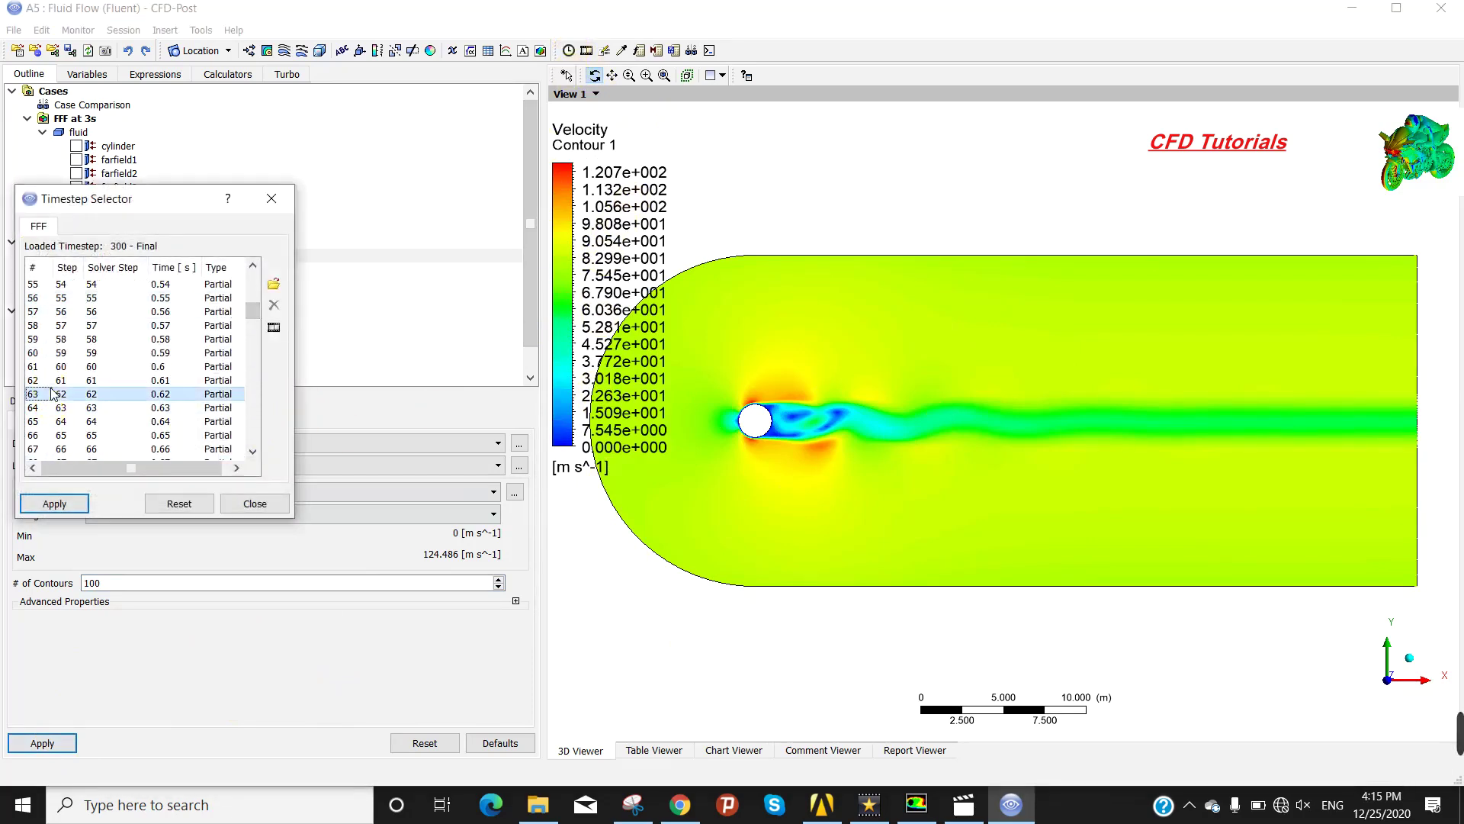
click(49, 508)
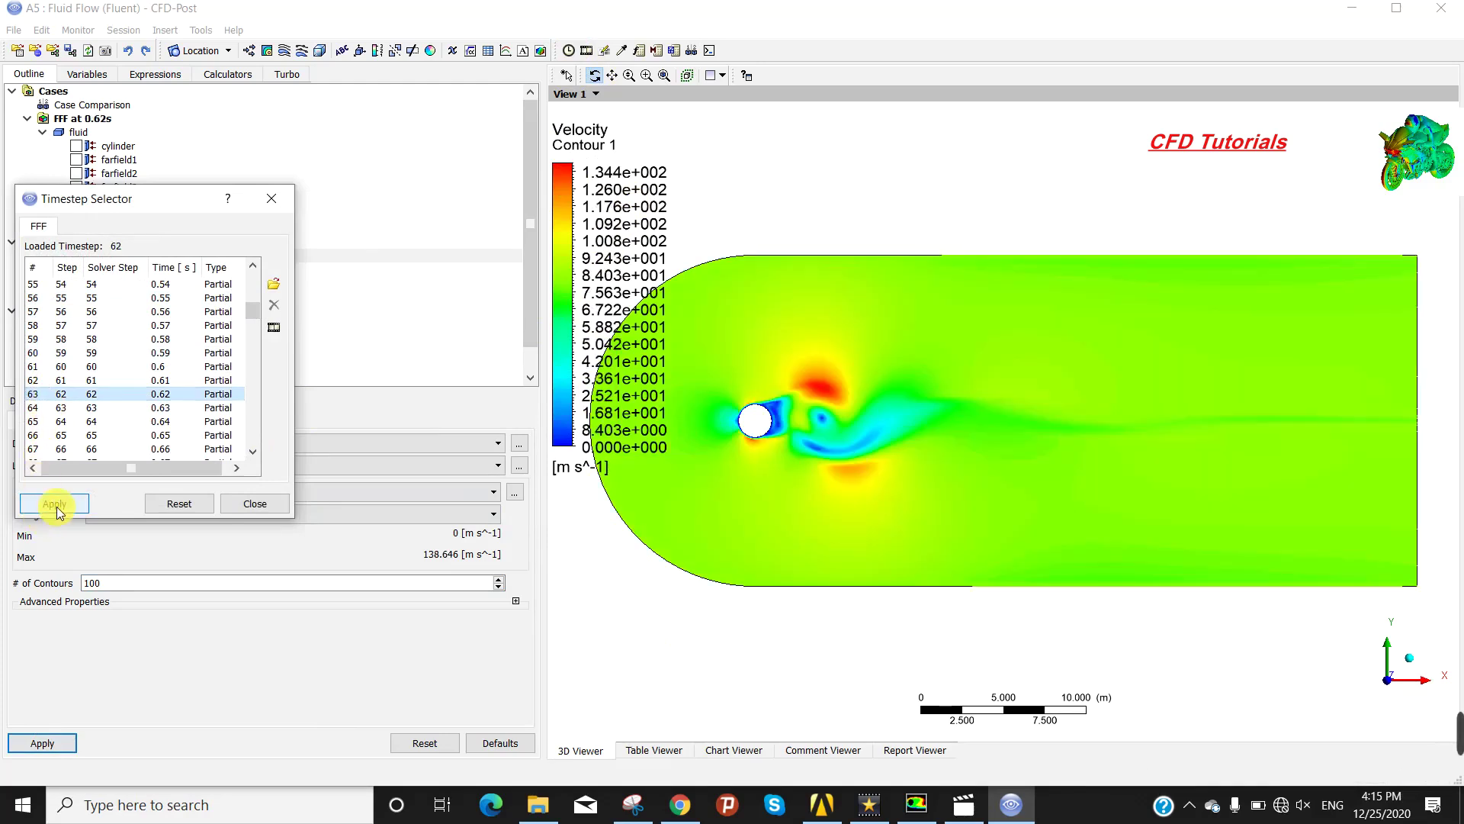
click(227, 503)
Rewind, then play and stop a Timestep Animation of the velocity contour, stopping at 0.49 s.
click(591, 52)
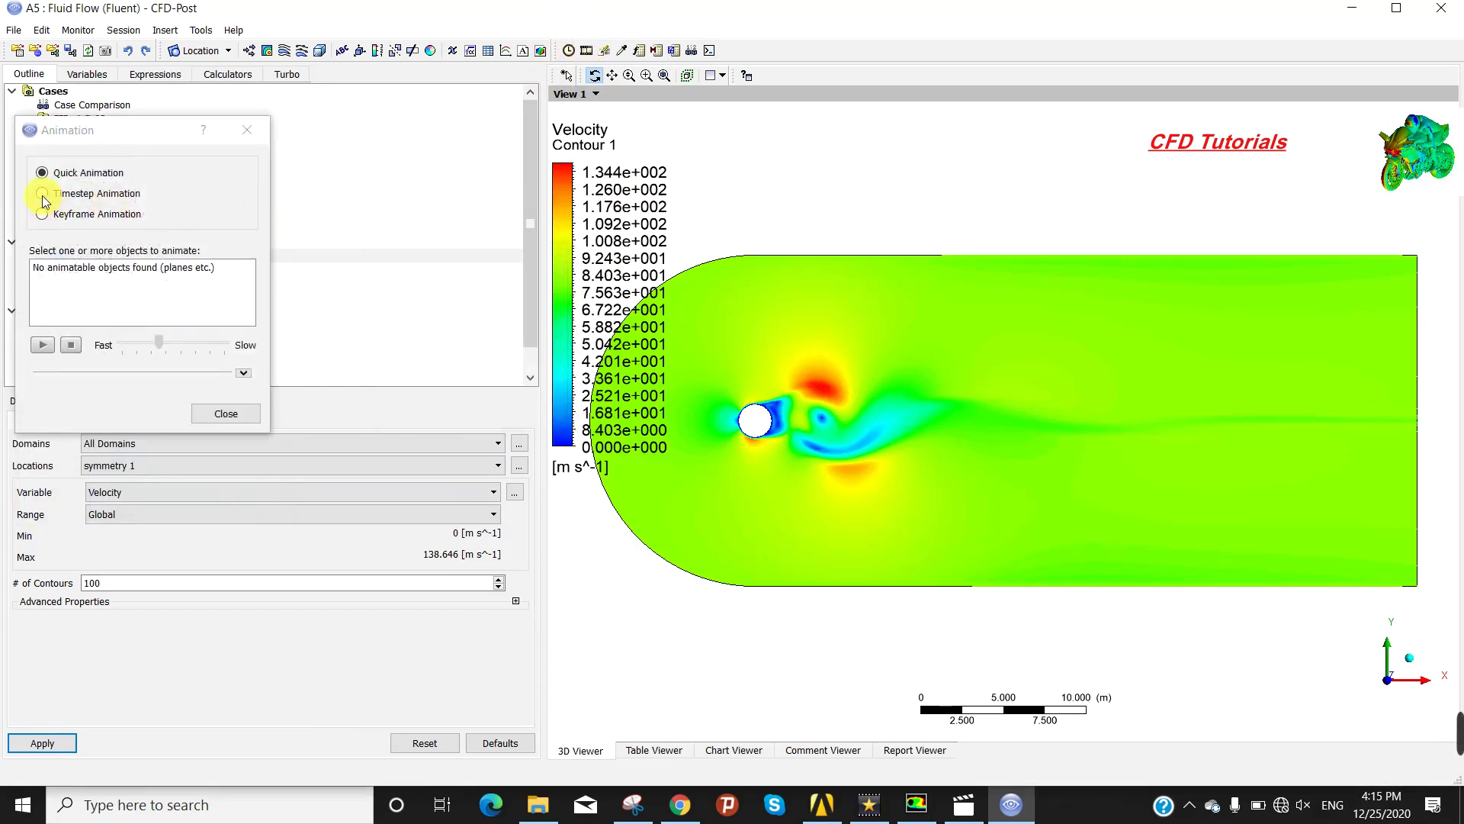
click(43, 195)
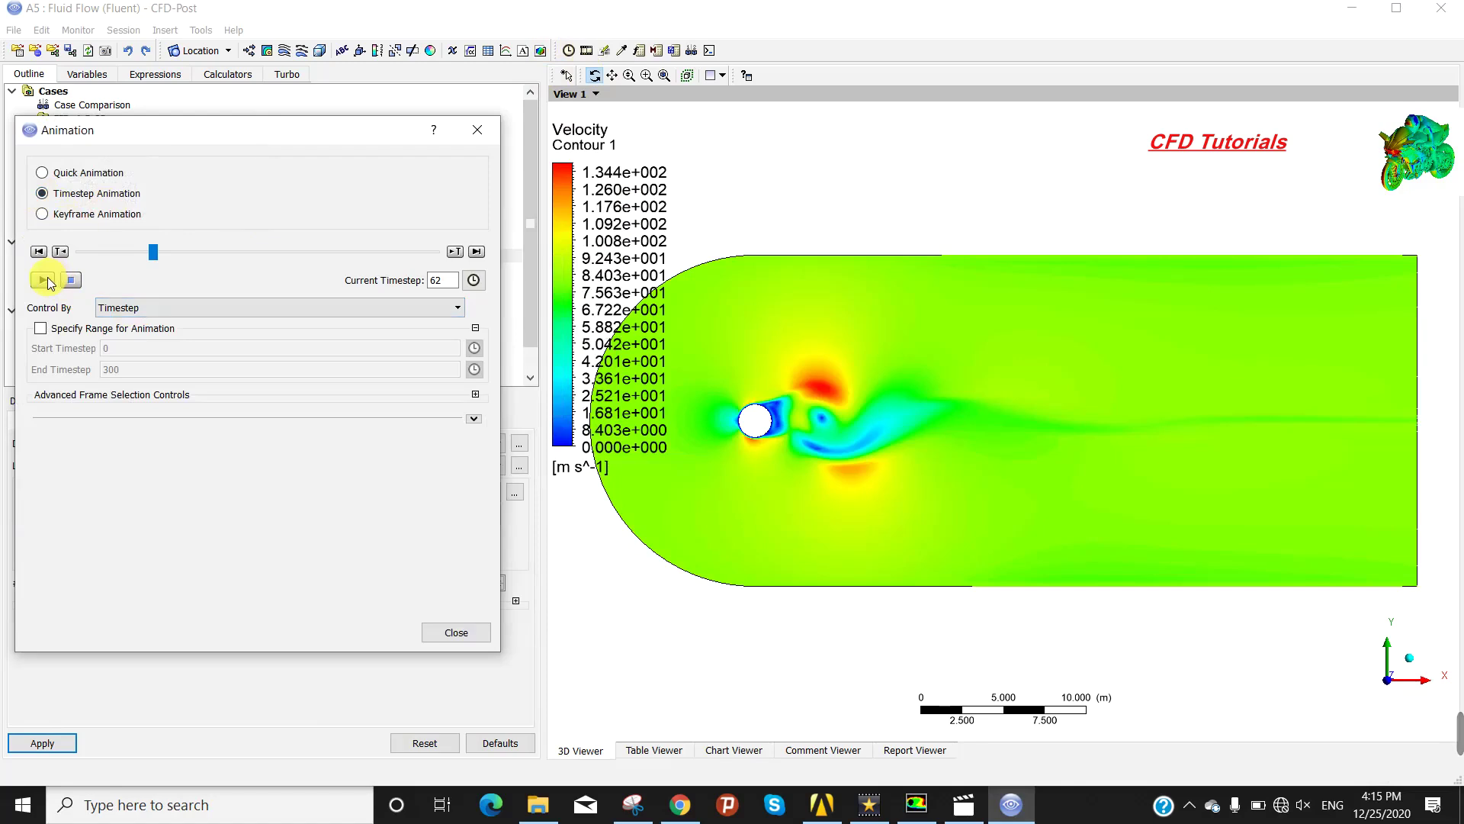
drag(152, 251, 80, 254)
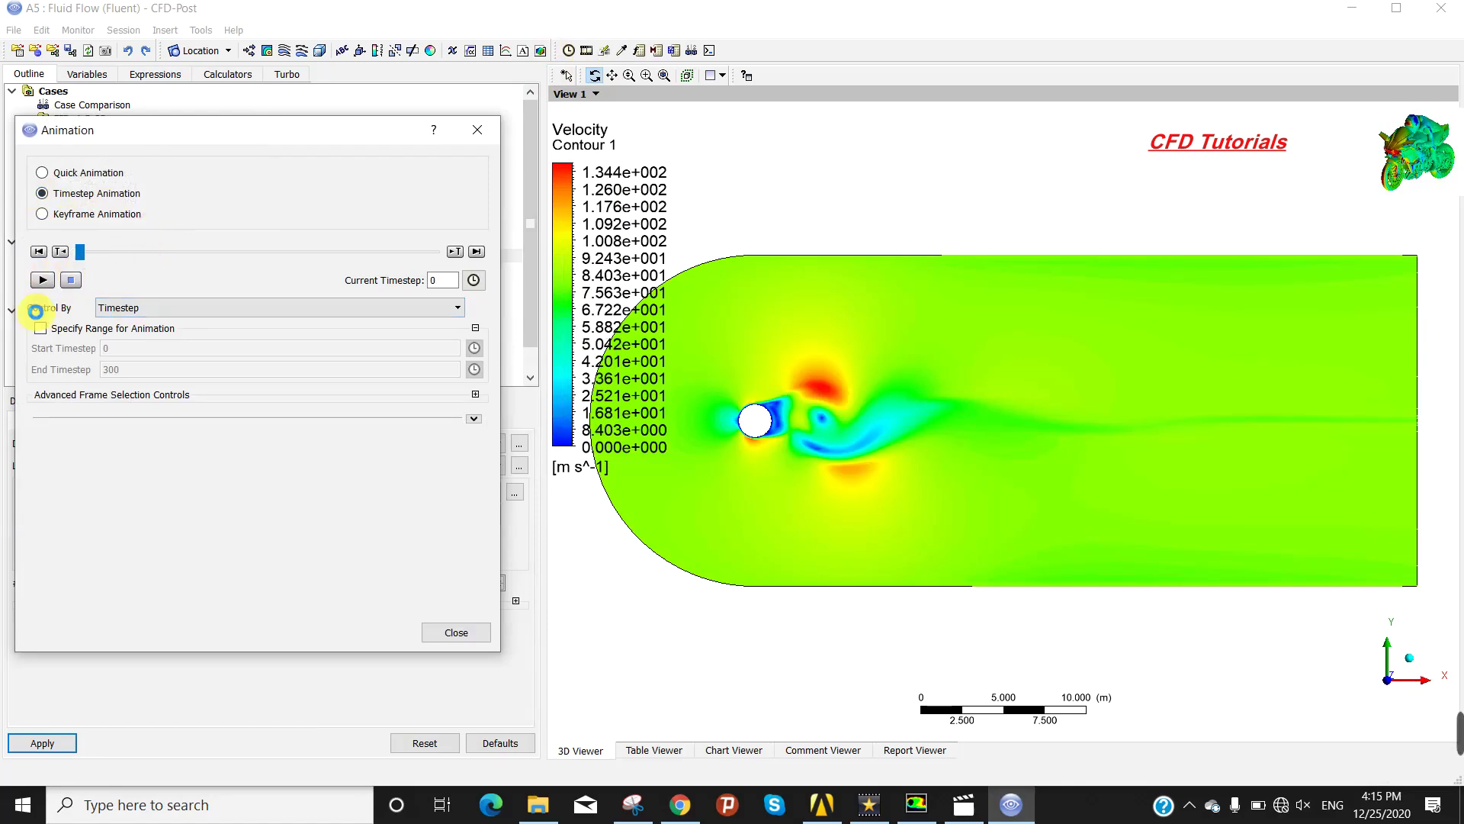
click(43, 281)
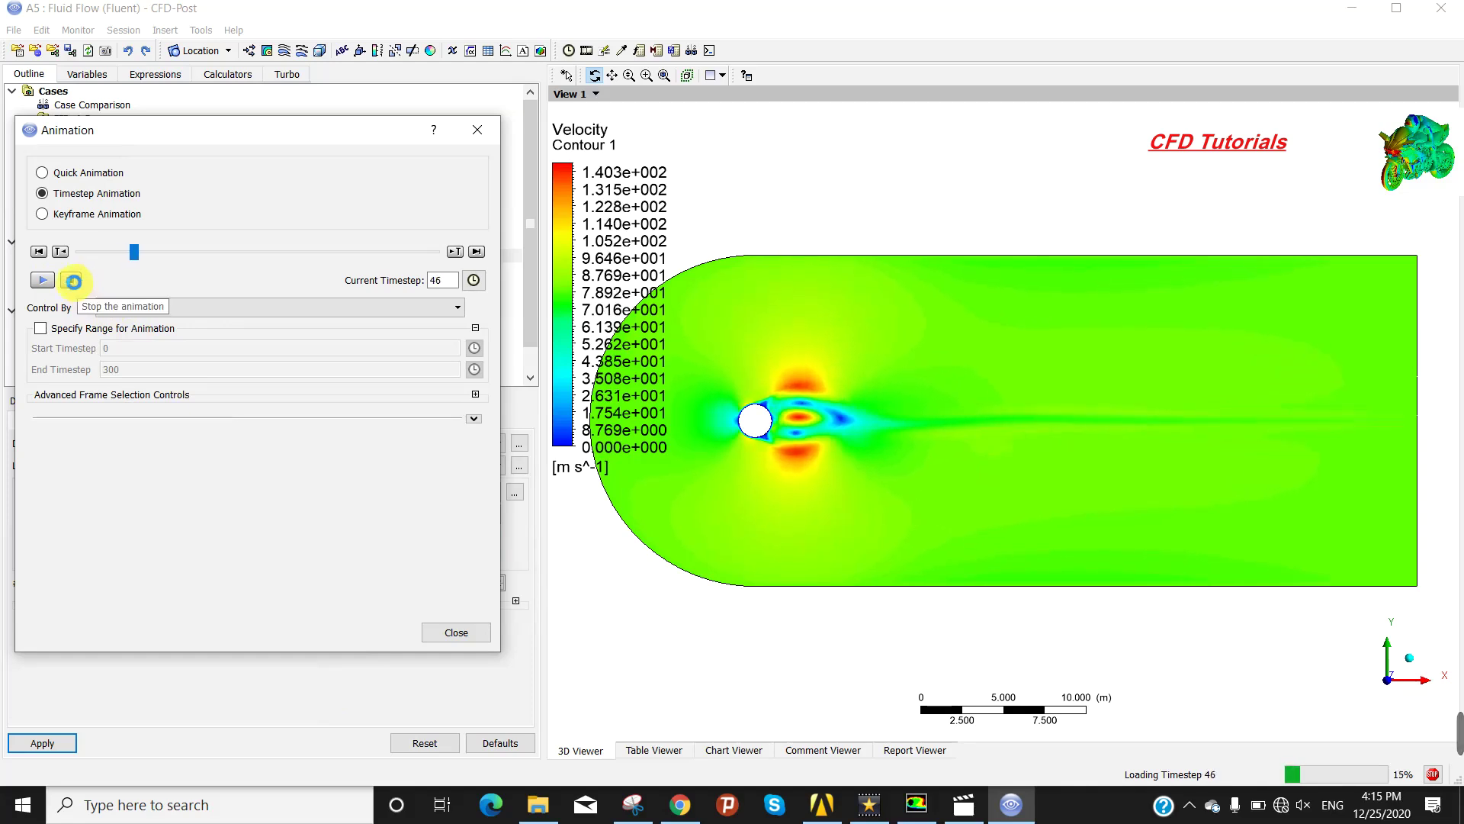
click(74, 281)
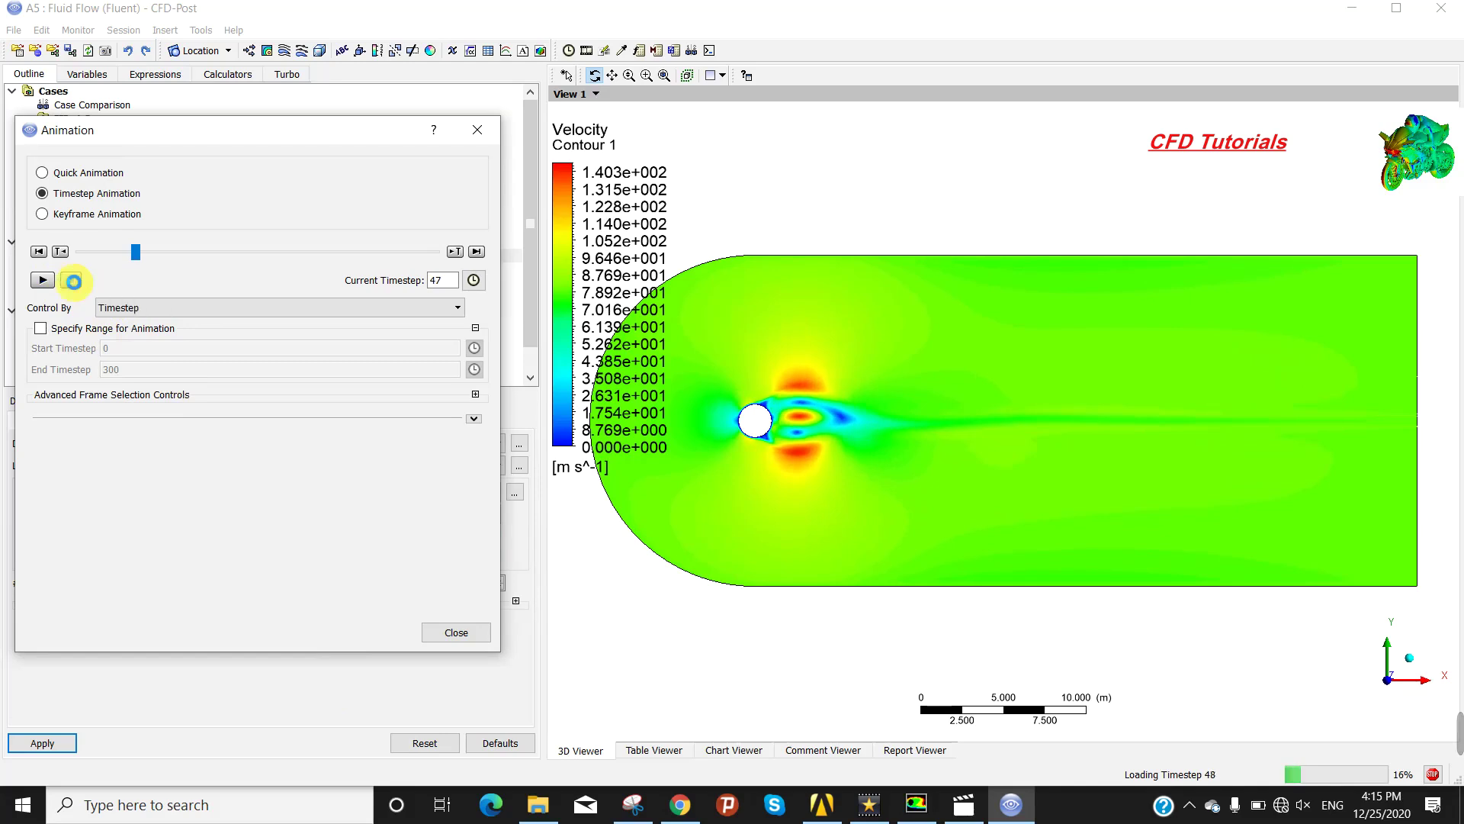
click(476, 130)
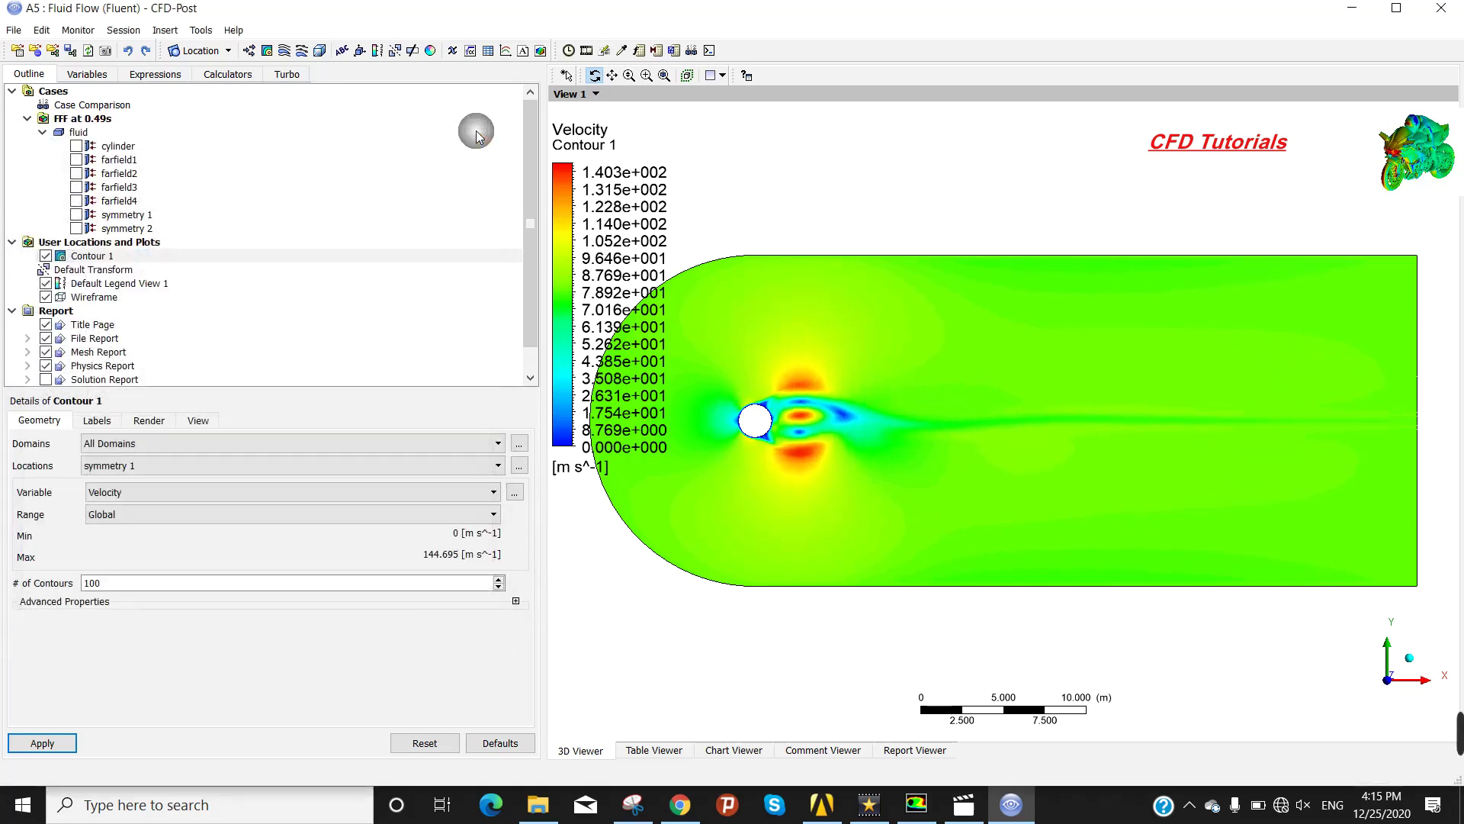
Create Streamline 1 on All Domains, seeded from symmetry 1.
click(282, 52)
click(309, 118)
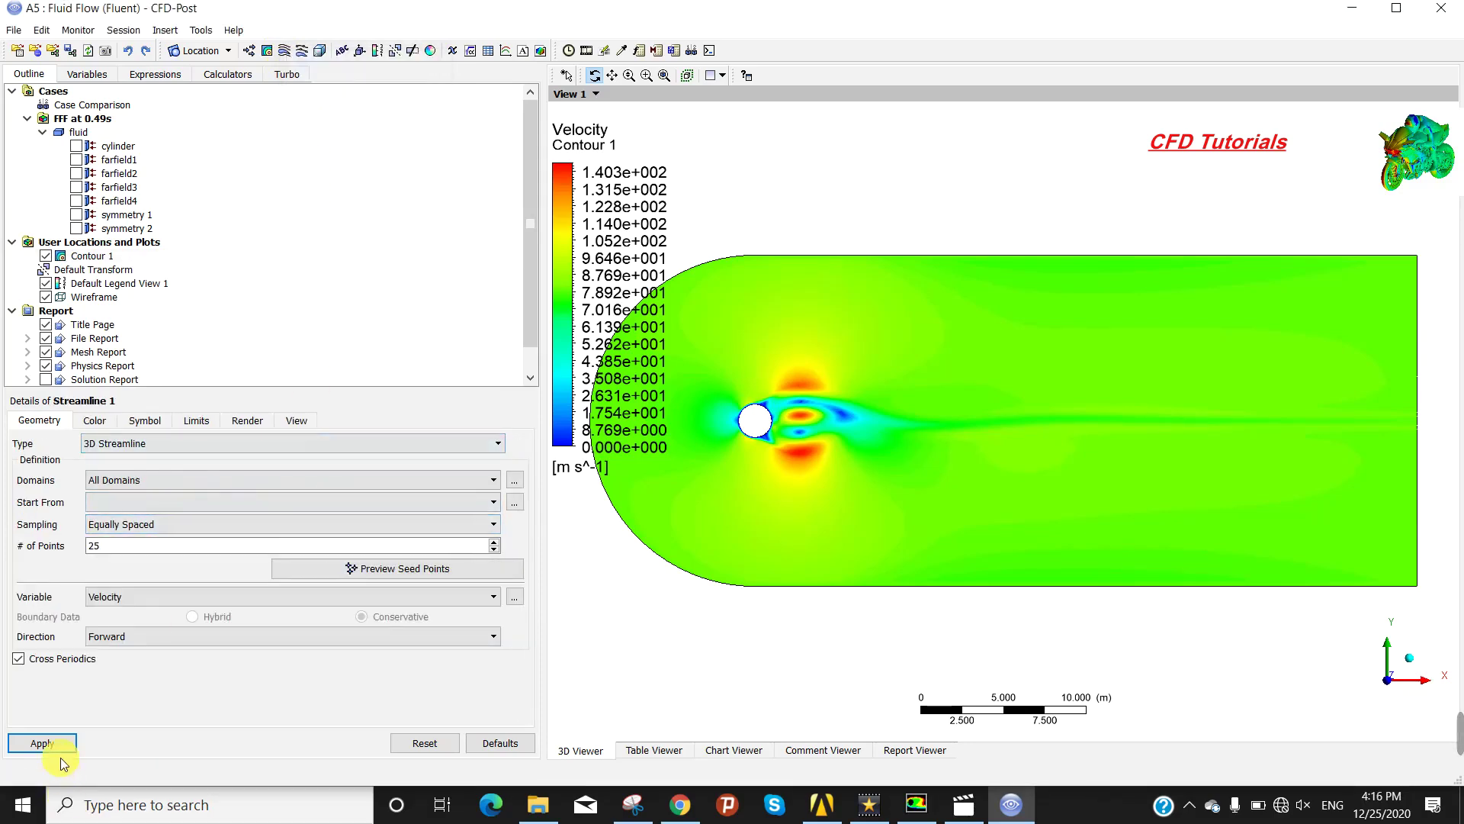
click(177, 478)
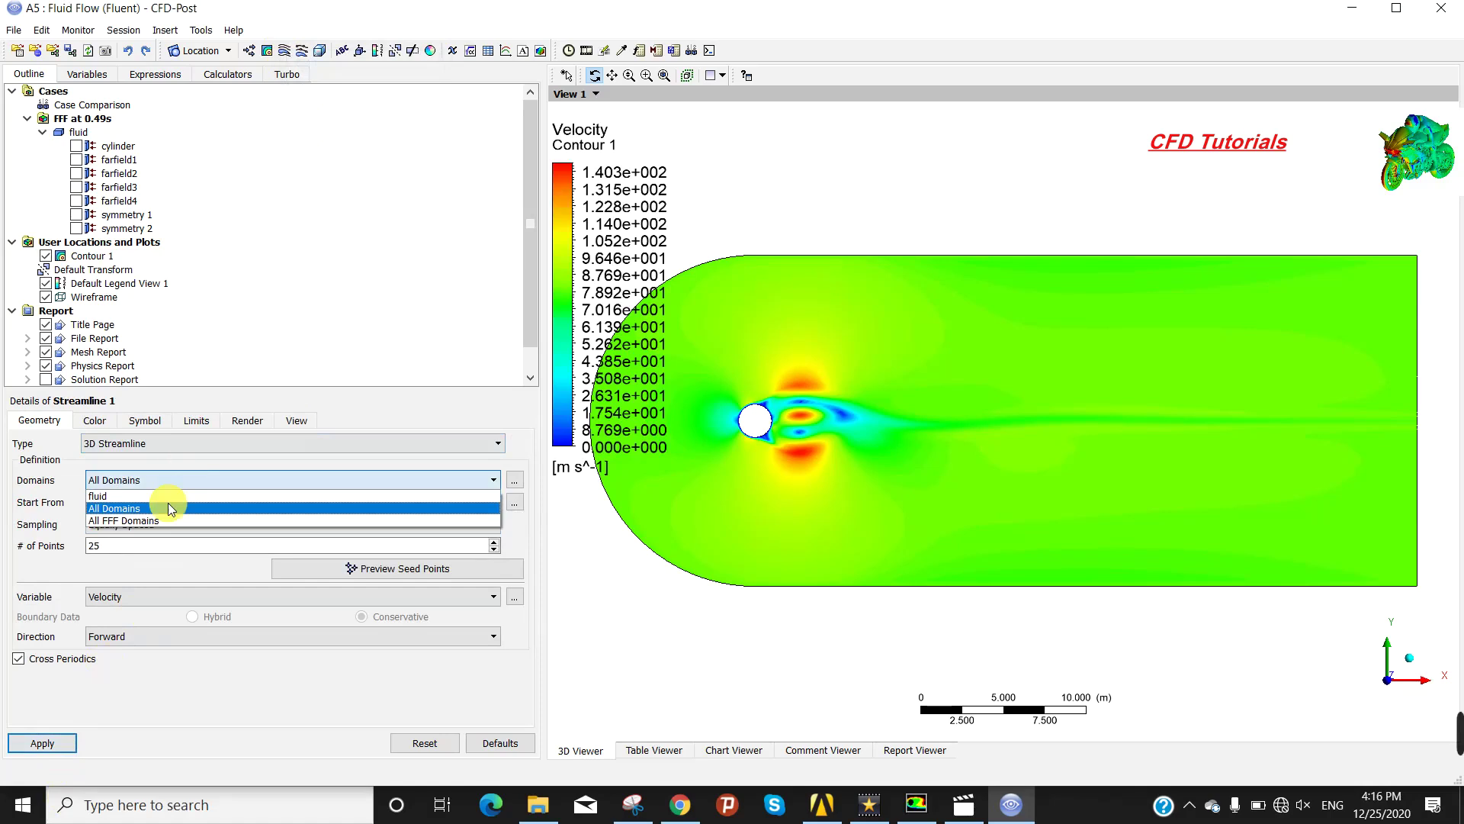
click(168, 508)
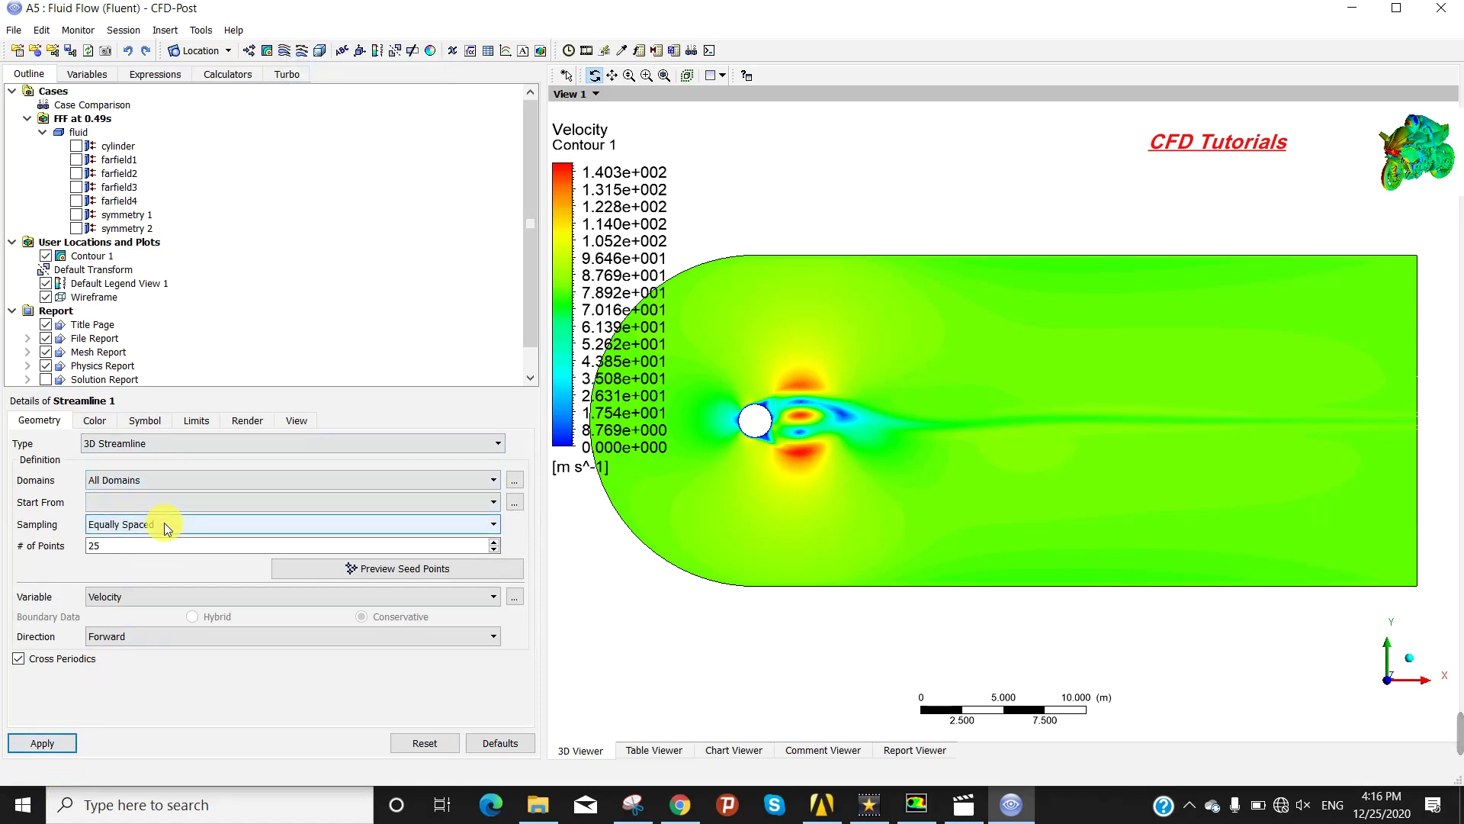
click(43, 744)
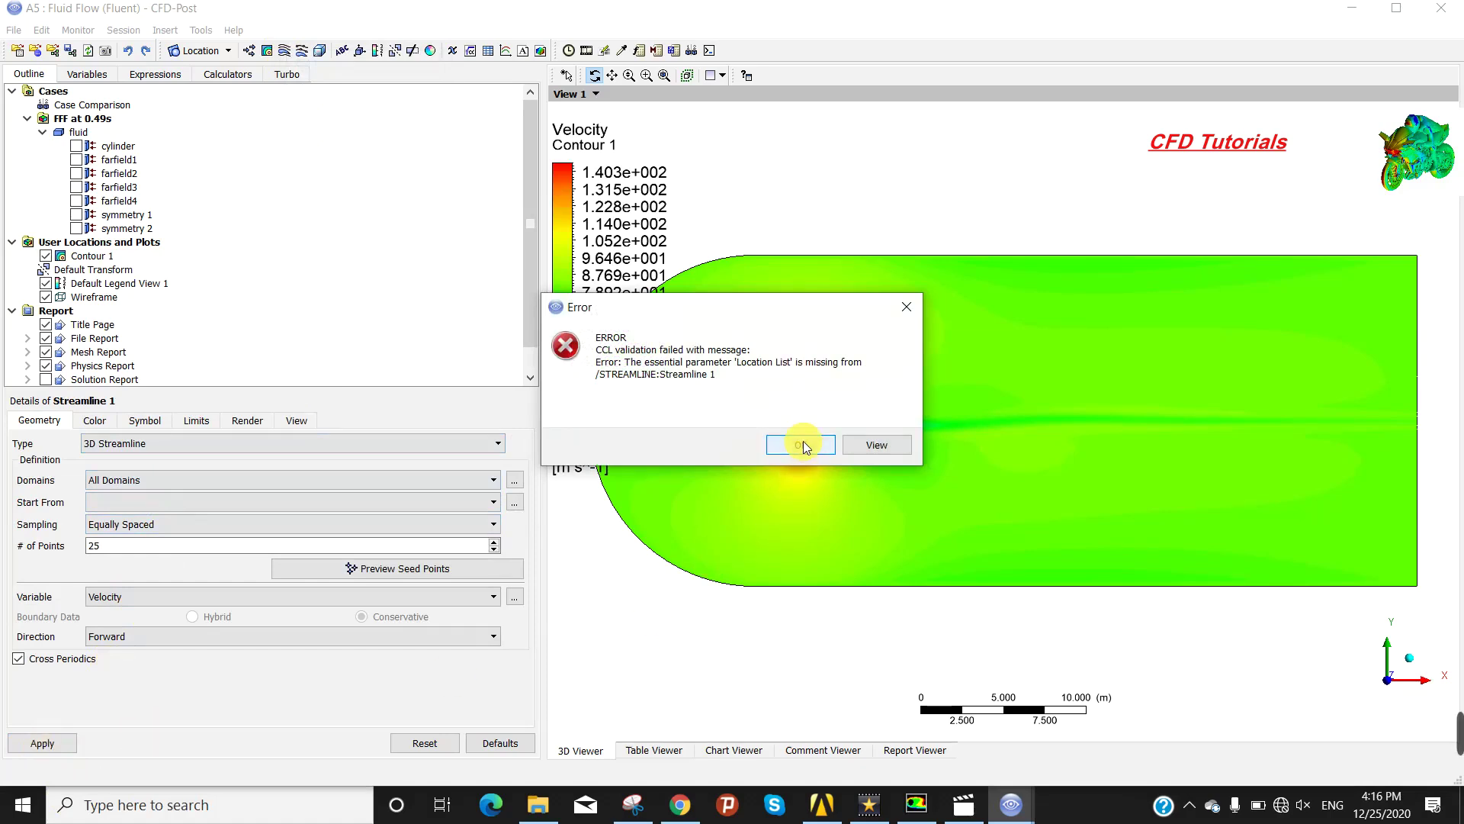
click(803, 442)
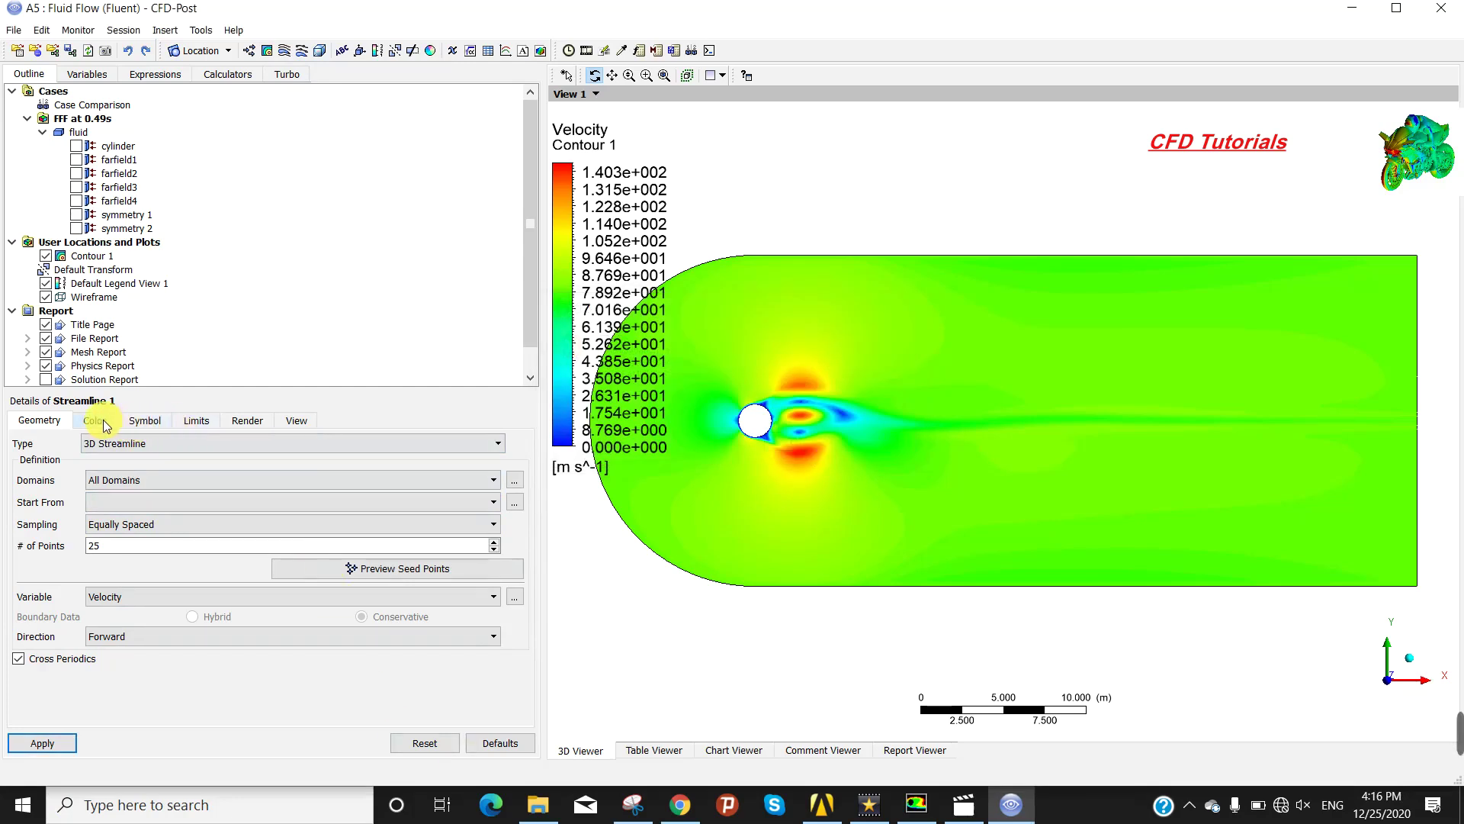
click(114, 501)
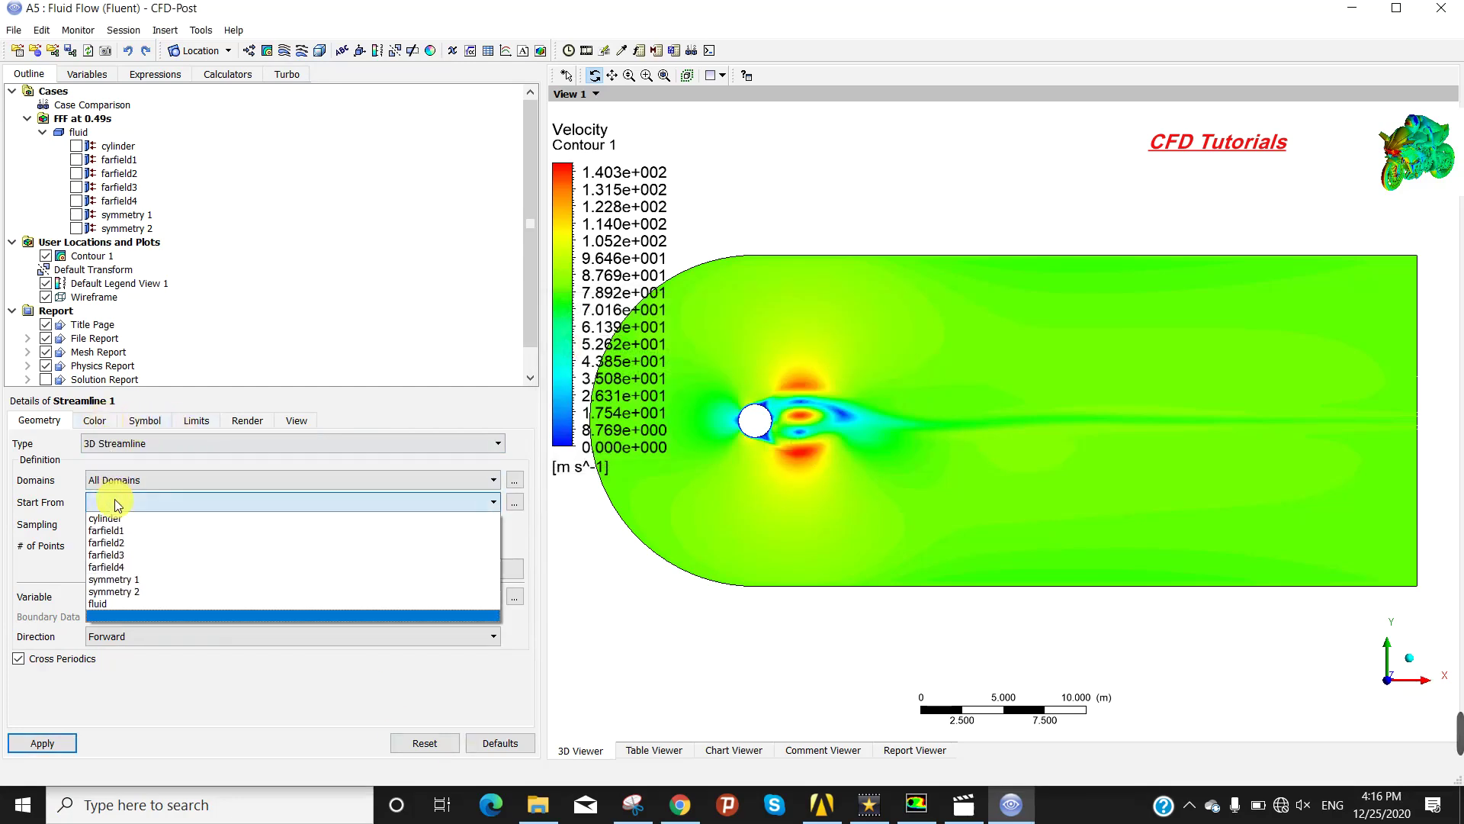
click(117, 581)
click(44, 738)
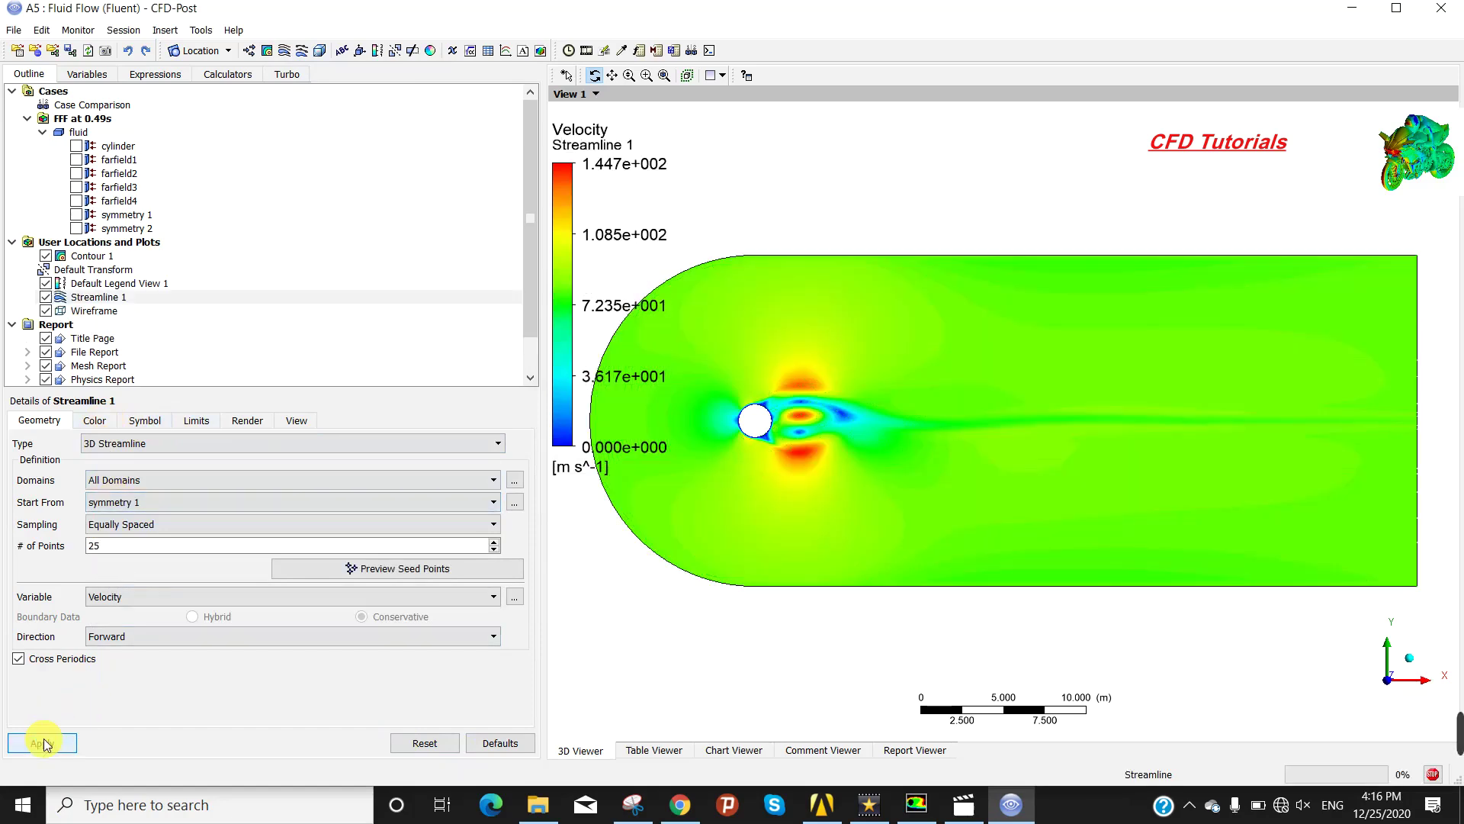
Hide Contour 1 and raise the streamline seed count to 100 points.
click(46, 257)
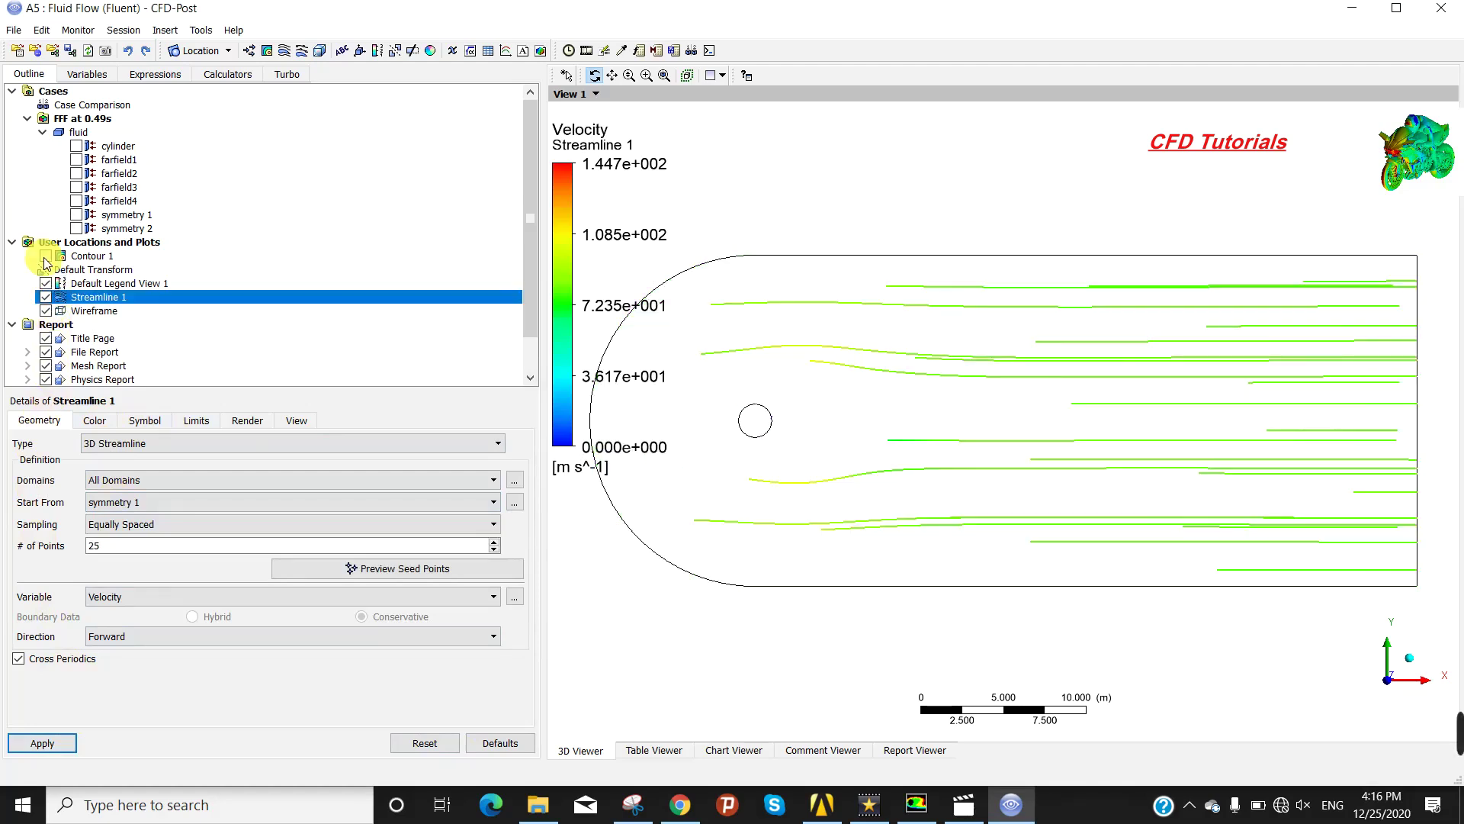
double_click(97, 543)
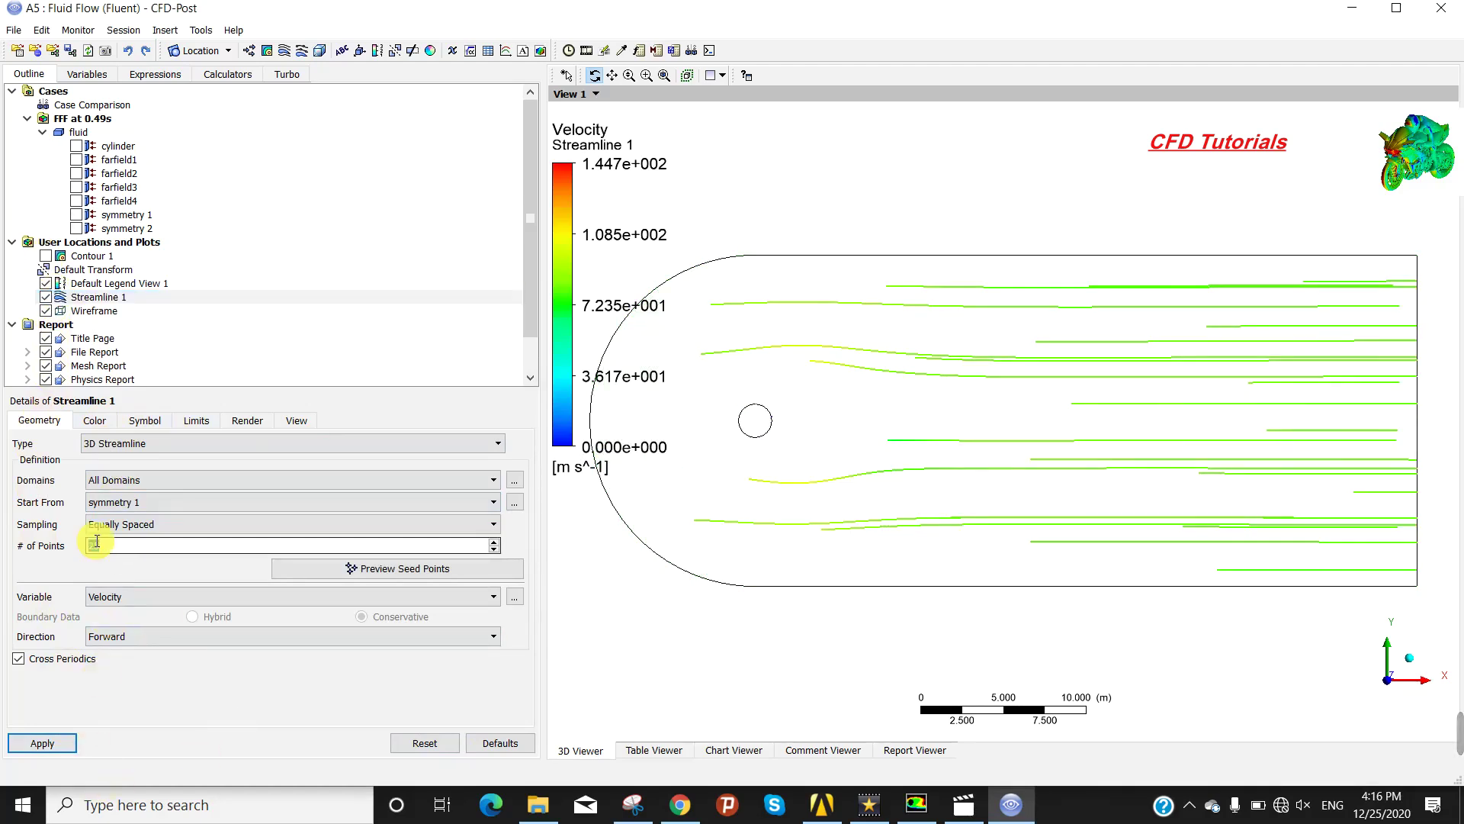
text(100)
click(55, 749)
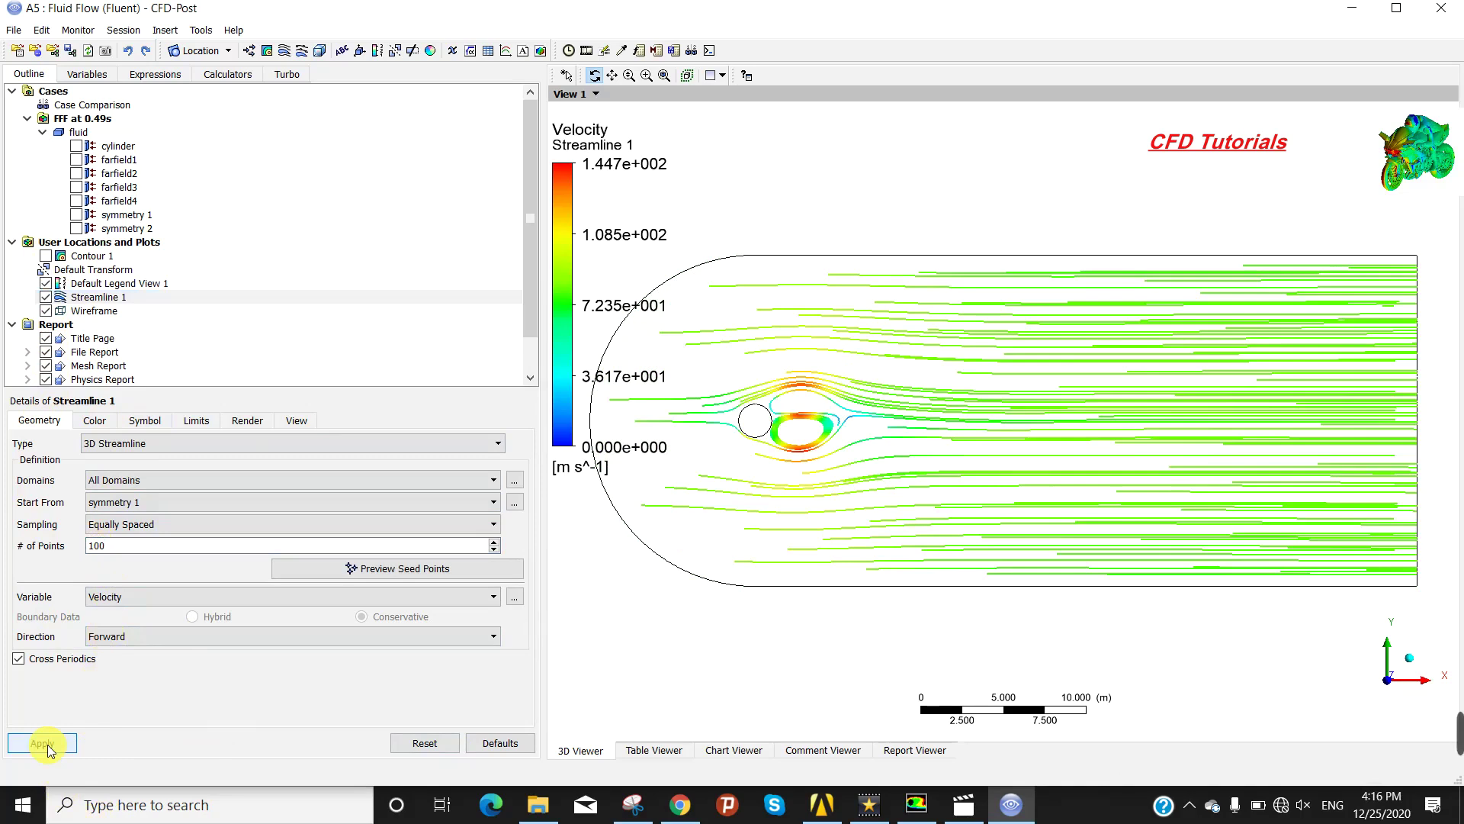
Play and stop a timestep animation of Streamline 1, ending at 0.59 s.
click(586, 51)
click(47, 282)
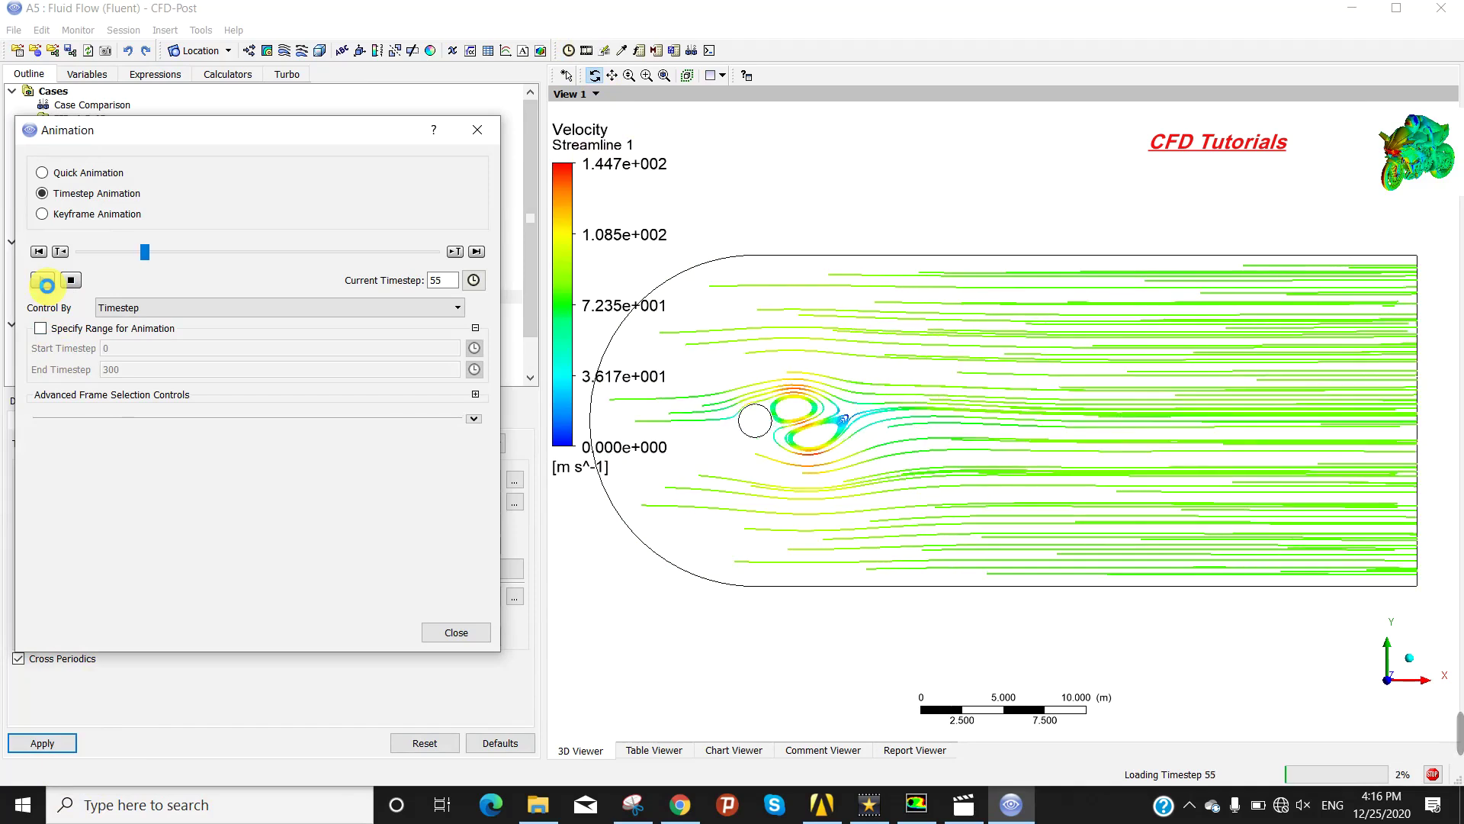
click(73, 281)
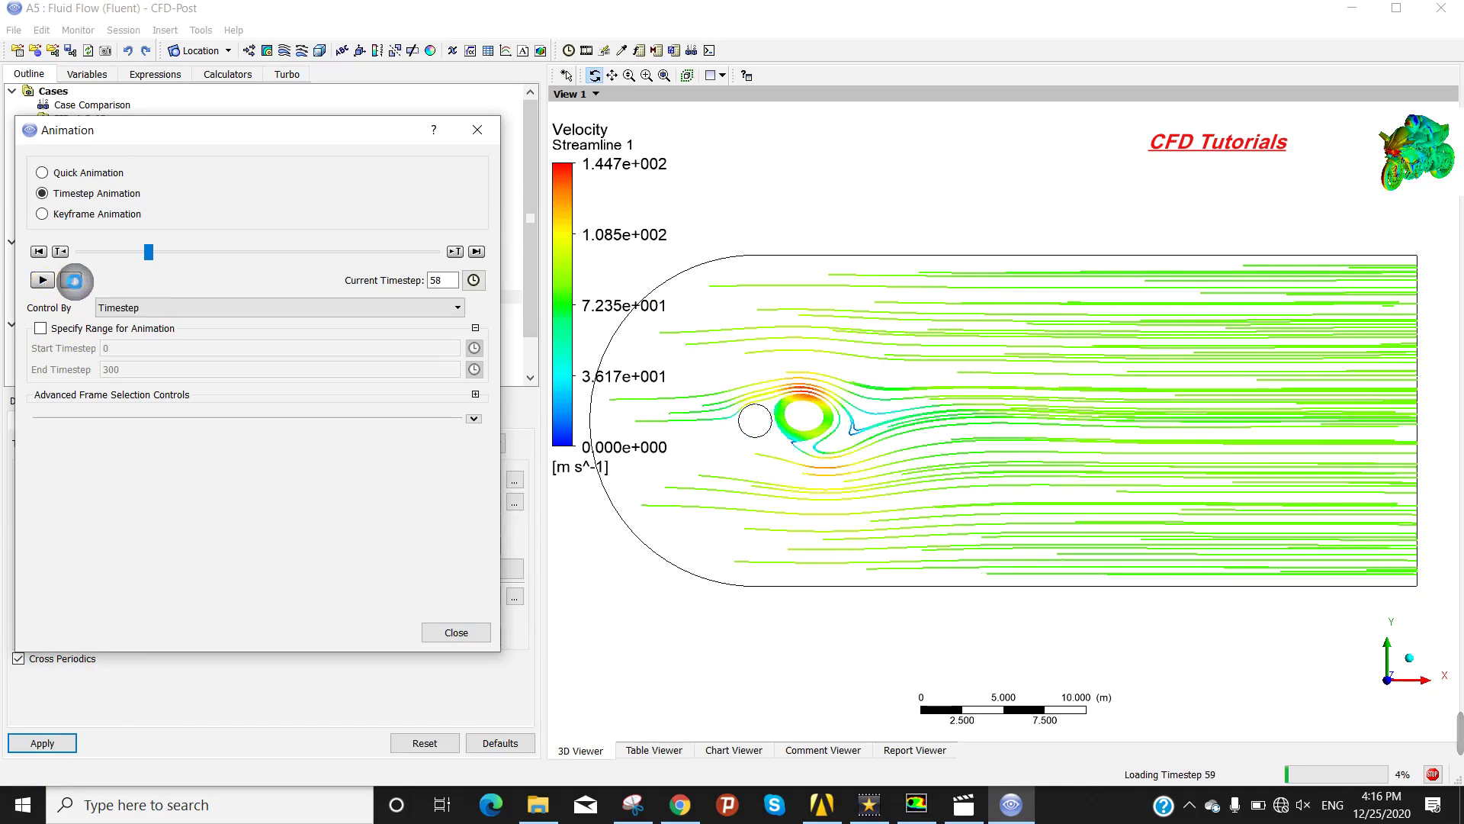
click(475, 131)
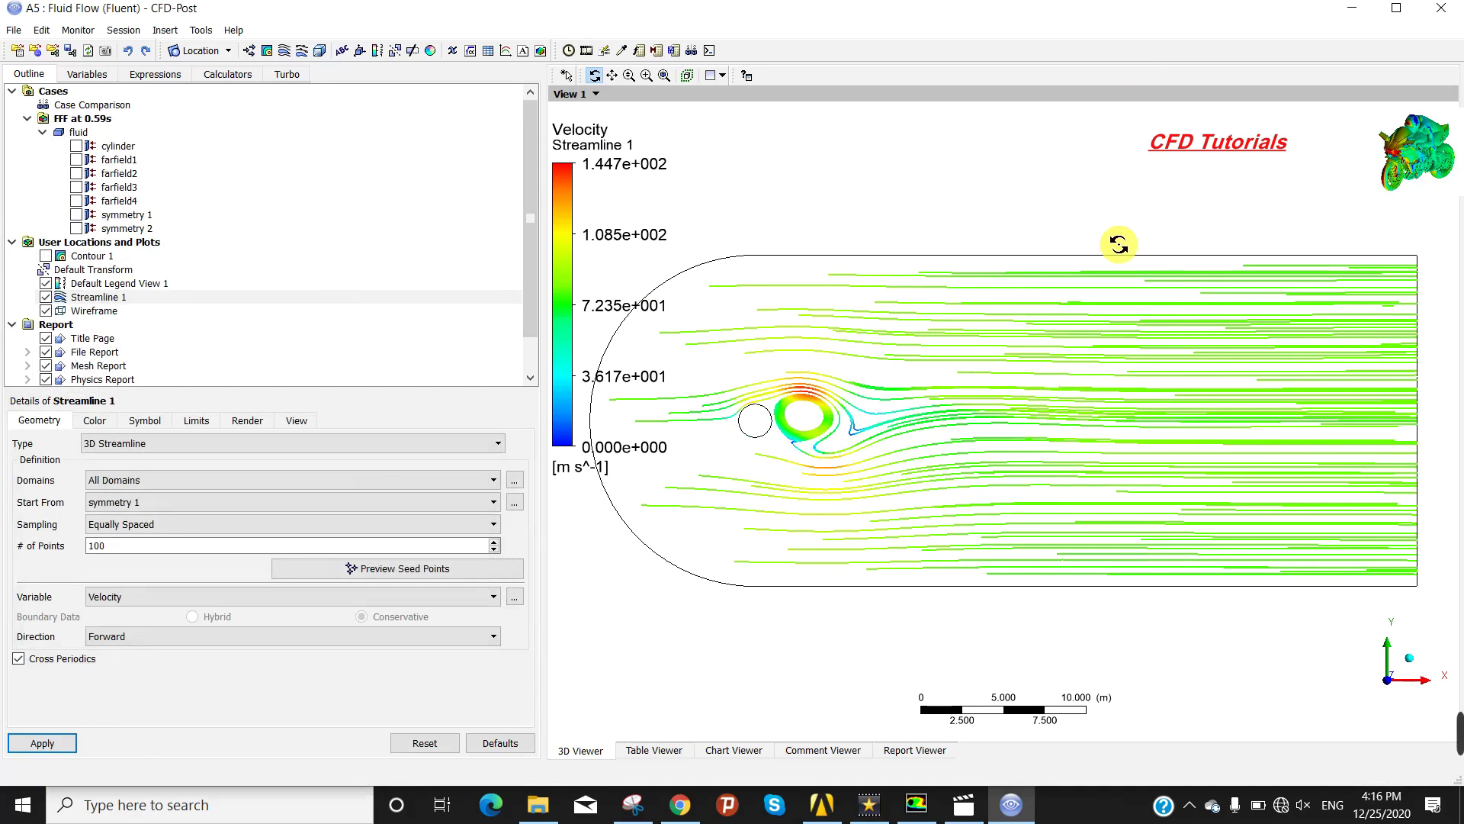